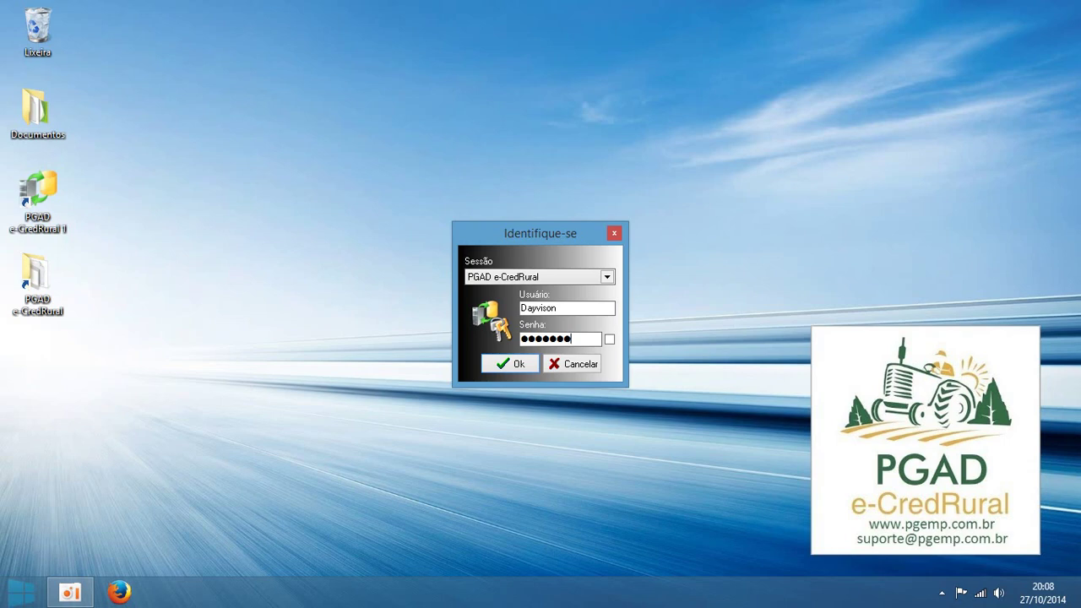
Step: Log in to the PGAD e-CredRural session and open the company O PRODUTOR RURAL for the period 09/2014
{"action": "key", "text": "Tab"}
{"action": "key", "text": "Return"}
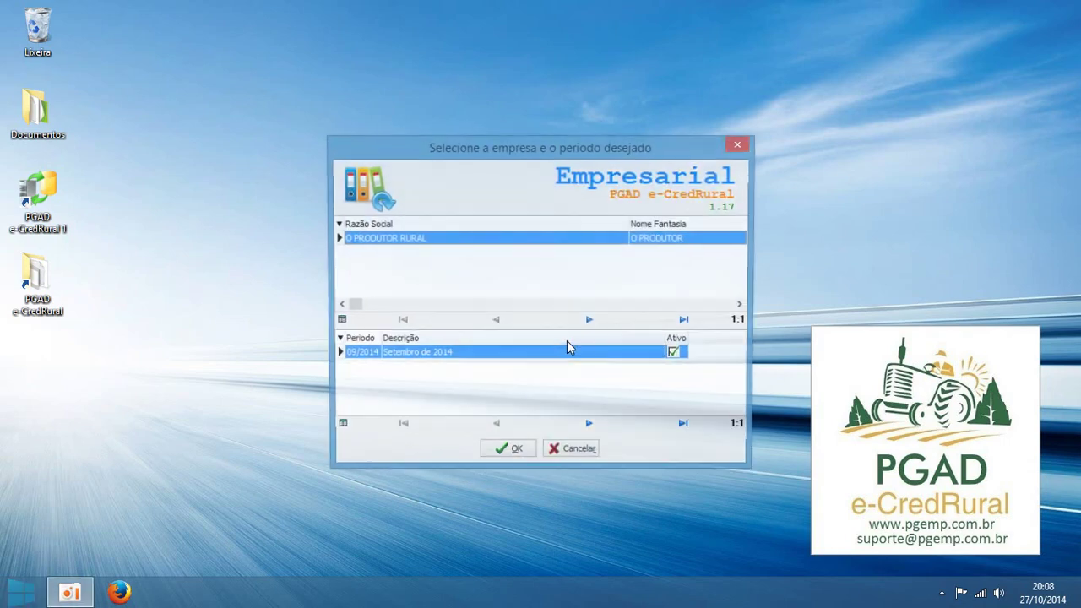
{"action": "left_click", "coordinate": [511, 455]}
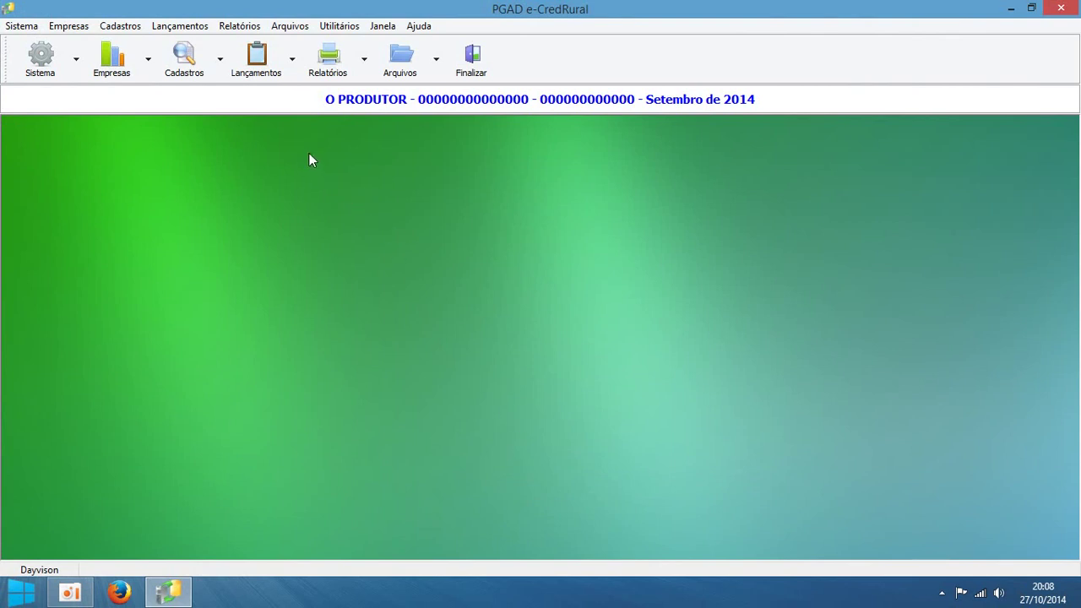
Step: From the incoming fiscal documents received or issued by the informant, open the 420,00 document of CARED COMERCIAL E DISTRIBUIDORA LTDA - EPP
{"action": "left_click", "coordinate": [258, 75]}
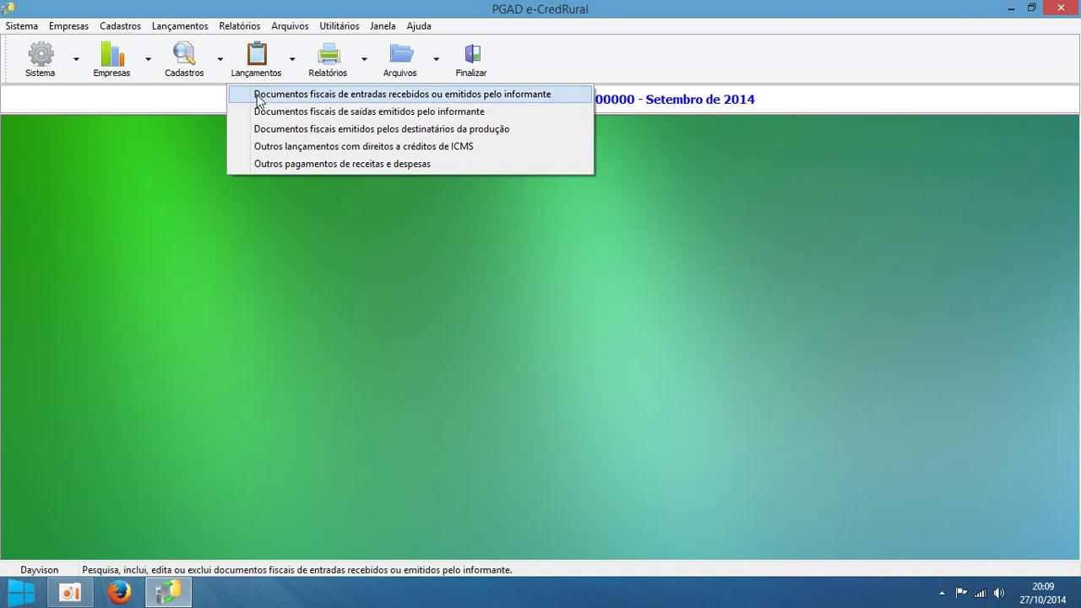
{"action": "left_click", "coordinate": [260, 100]}
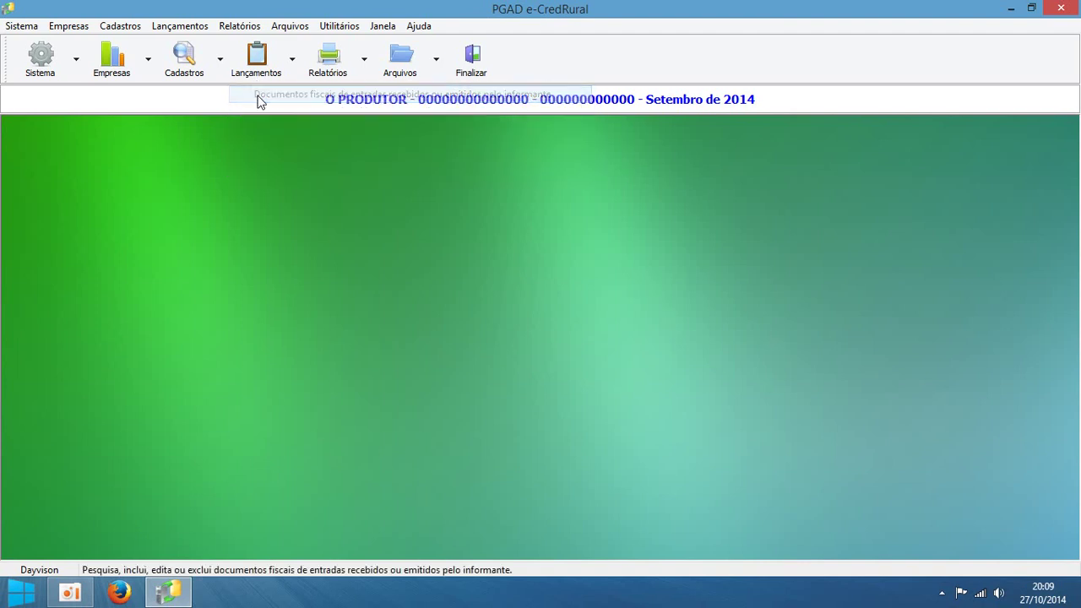
{"action": "double_click", "coordinate": [269, 133]}
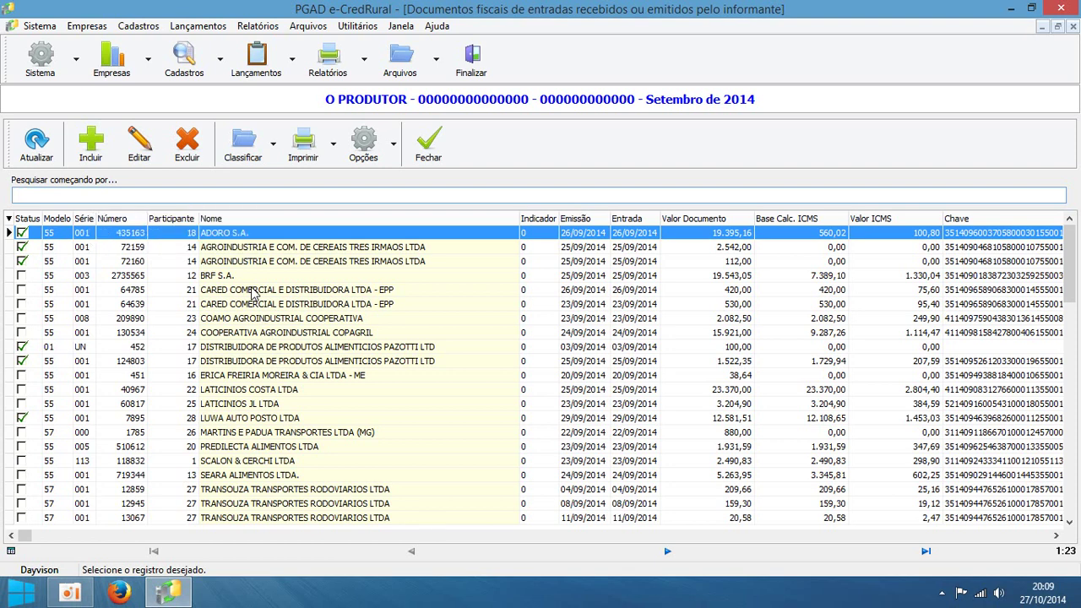
{"action": "double_click", "coordinate": [251, 289]}
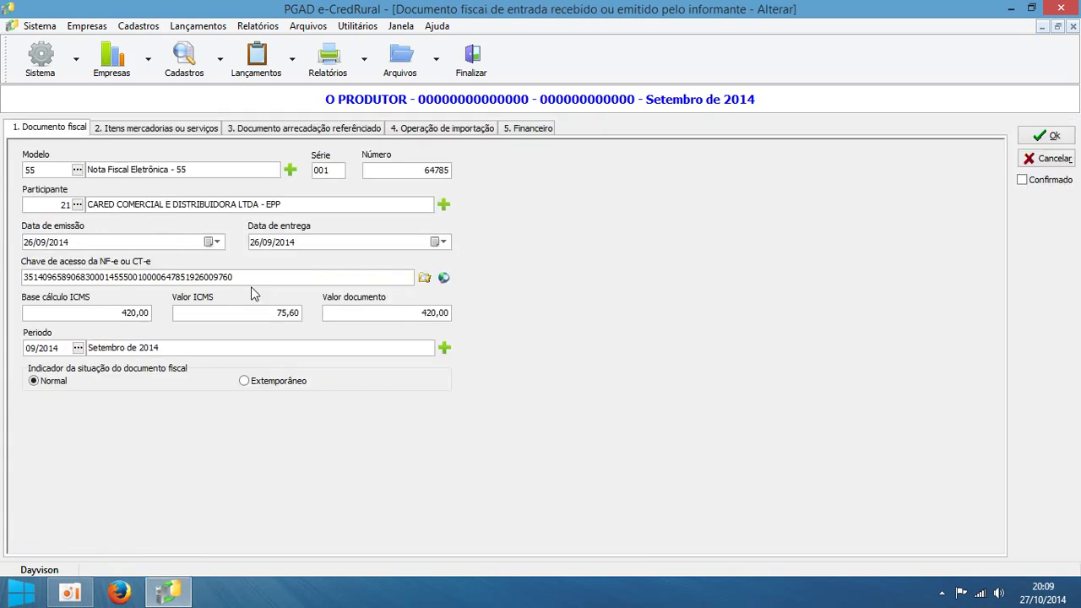
Step: Review the due date and value of the installment in the document's financial data
{"action": "left_click", "coordinate": [528, 129]}
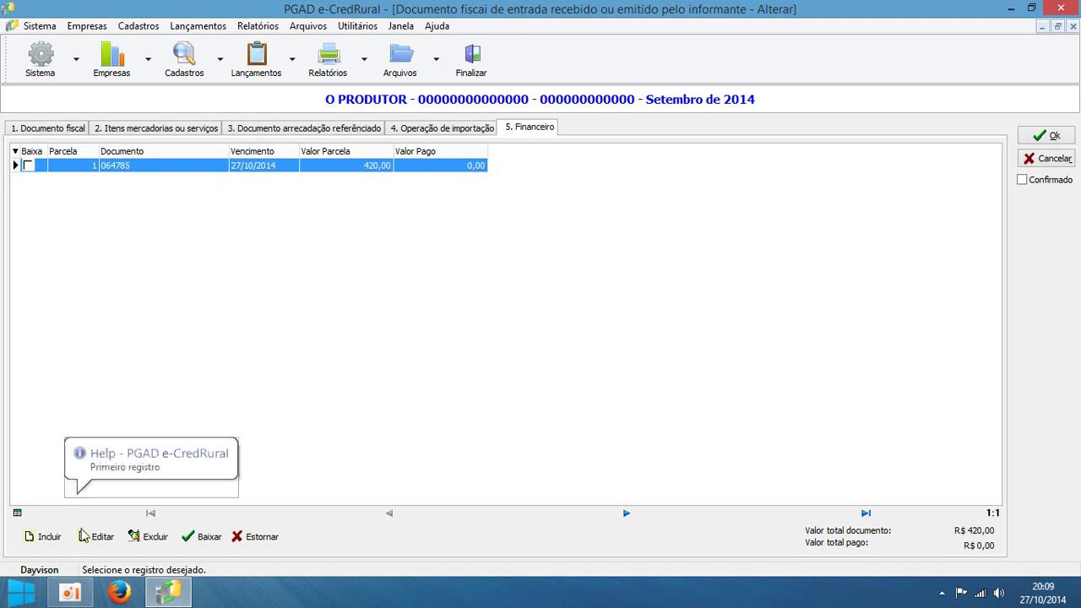
{"action": "left_click", "coordinate": [102, 537]}
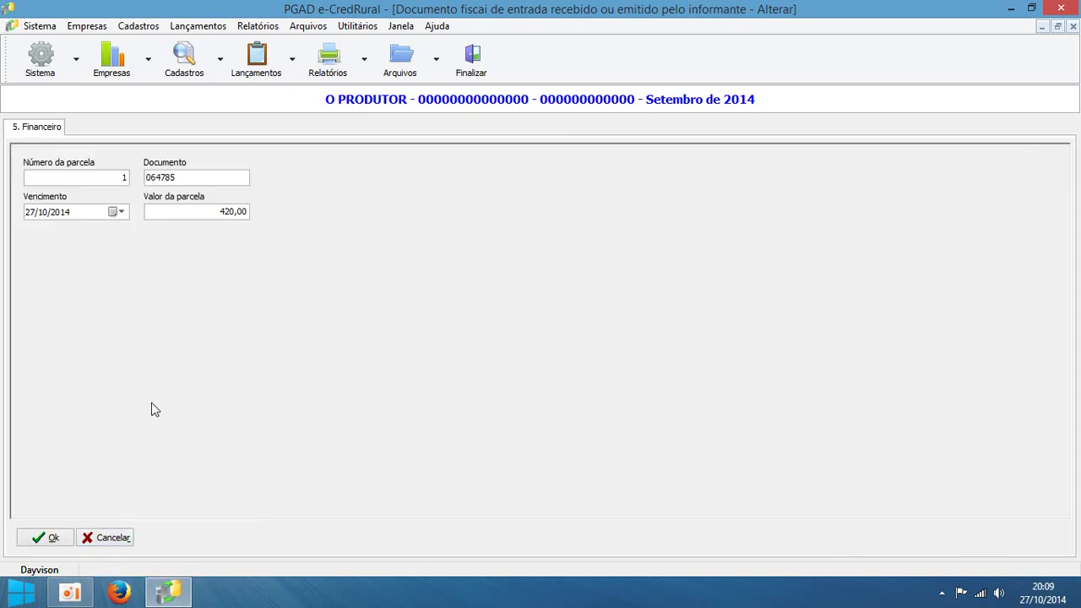
{"action": "left_click", "coordinate": [211, 212]}
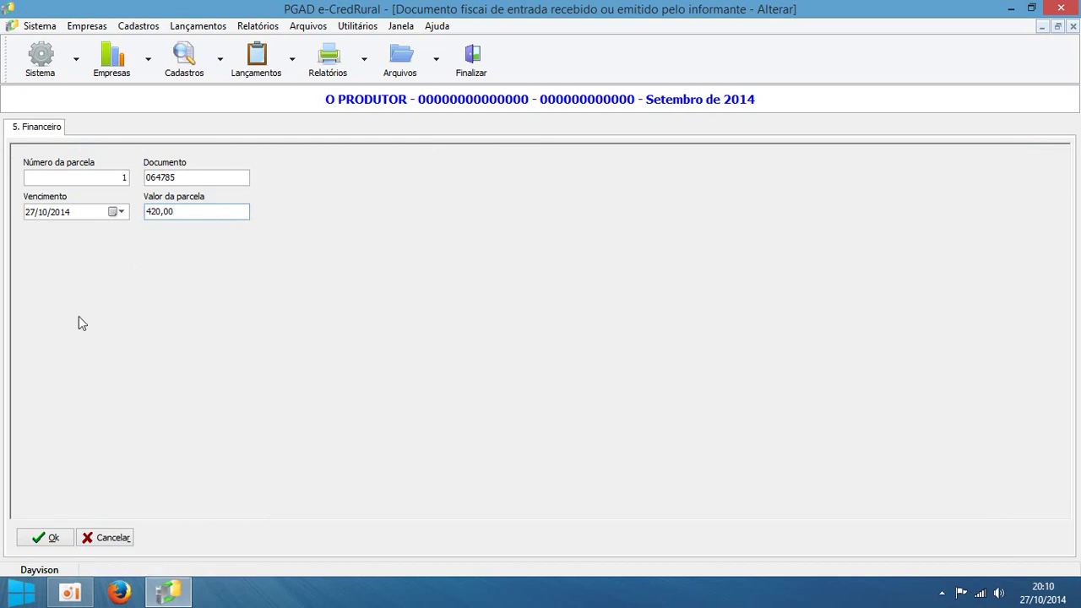
{"action": "left_click", "coordinate": [47, 538]}
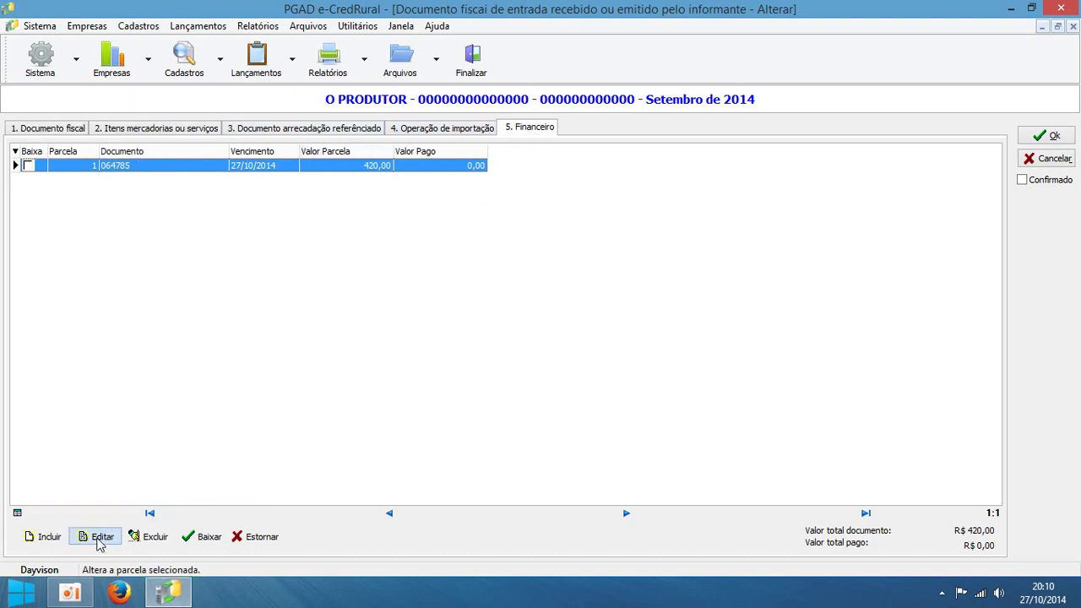
Step: Start a write-off for the document's installment and set the payment value to 400,00
{"action": "left_click", "coordinate": [205, 537]}
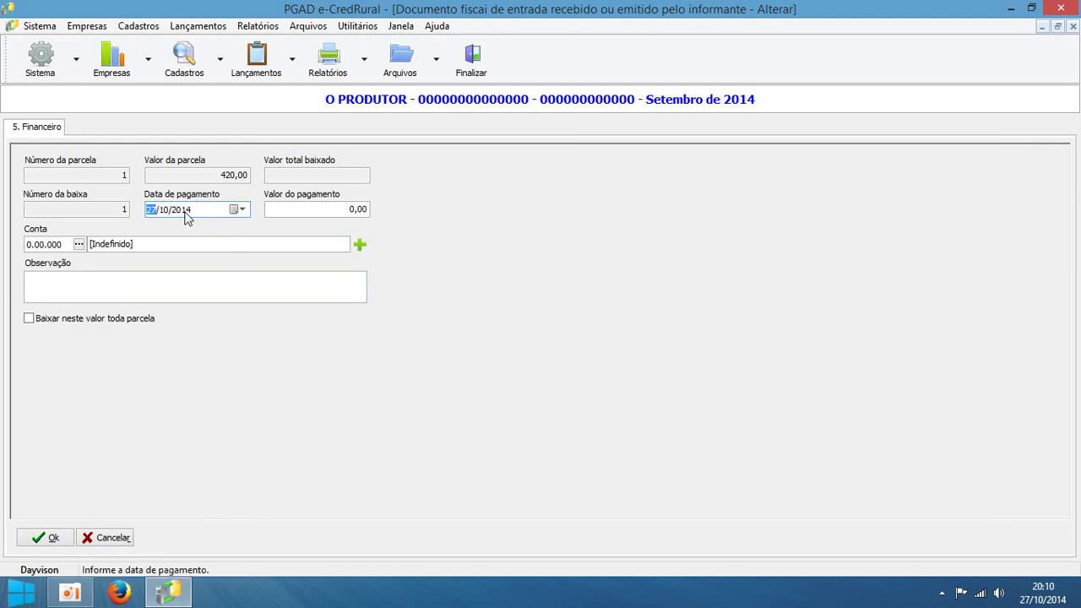
{"action": "left_click", "coordinate": [338, 208]}
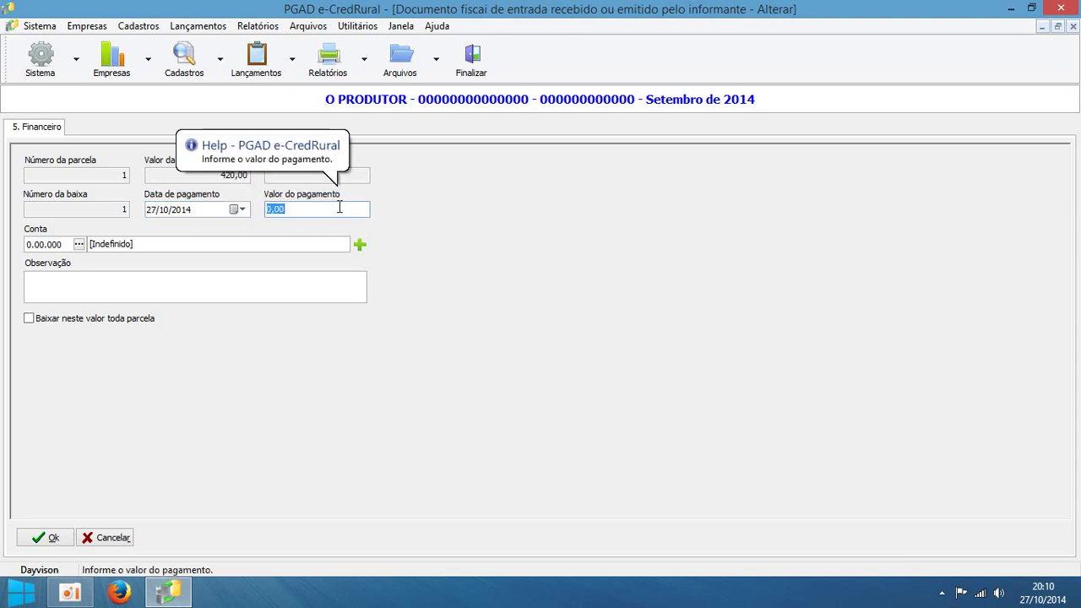
{"action": "type", "text": "420"}
{"action": "key", "text": "Tab"}
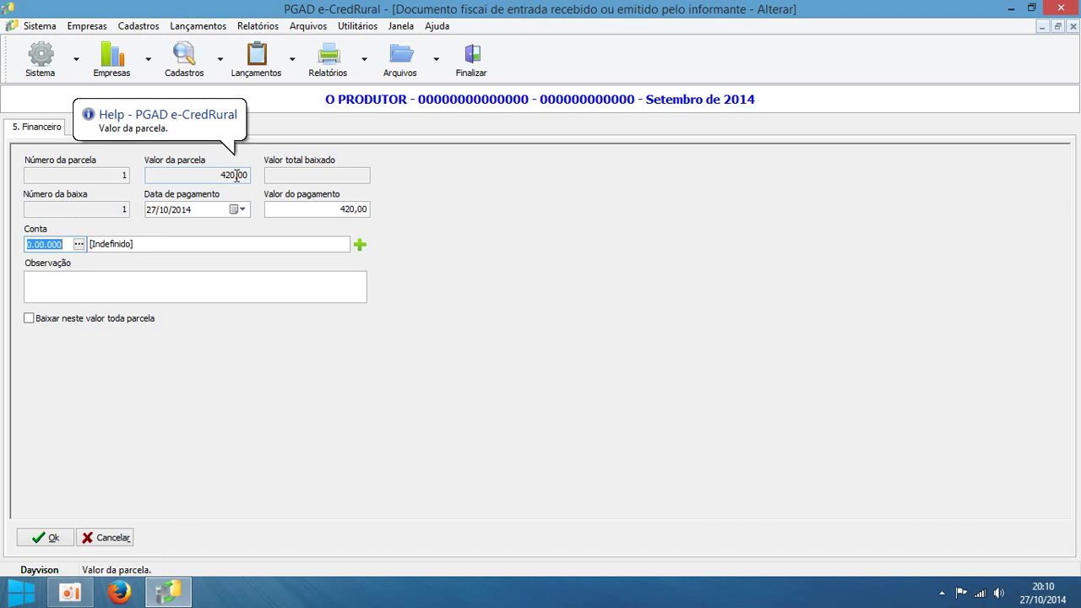
{"action": "left_click", "coordinate": [292, 208]}
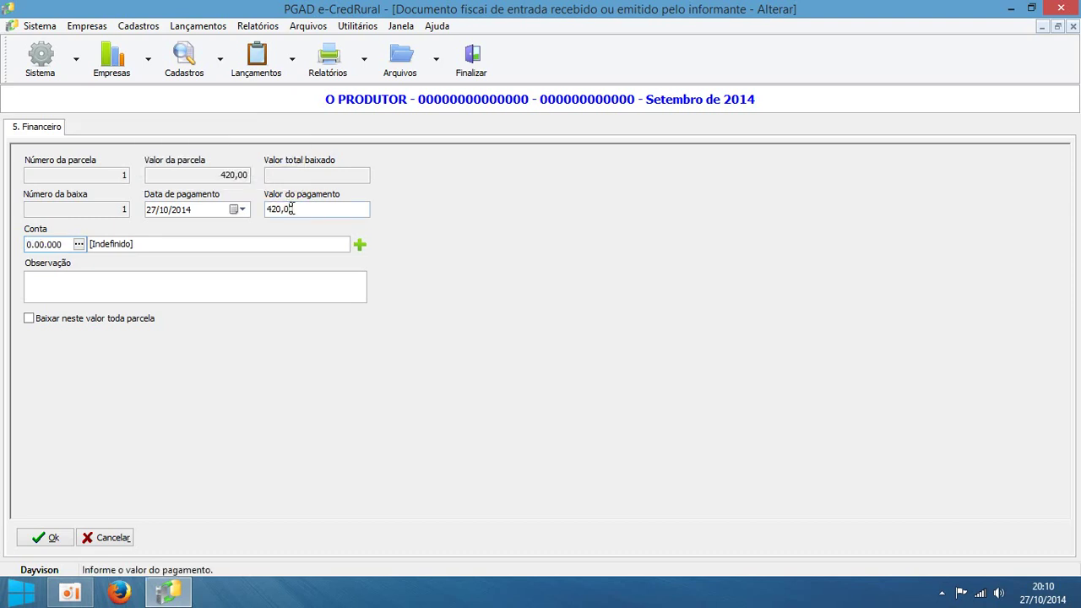
{"action": "double_click", "coordinate": [291, 208]}
{"action": "type", "text": "400"}
{"action": "key", "text": "Tab"}
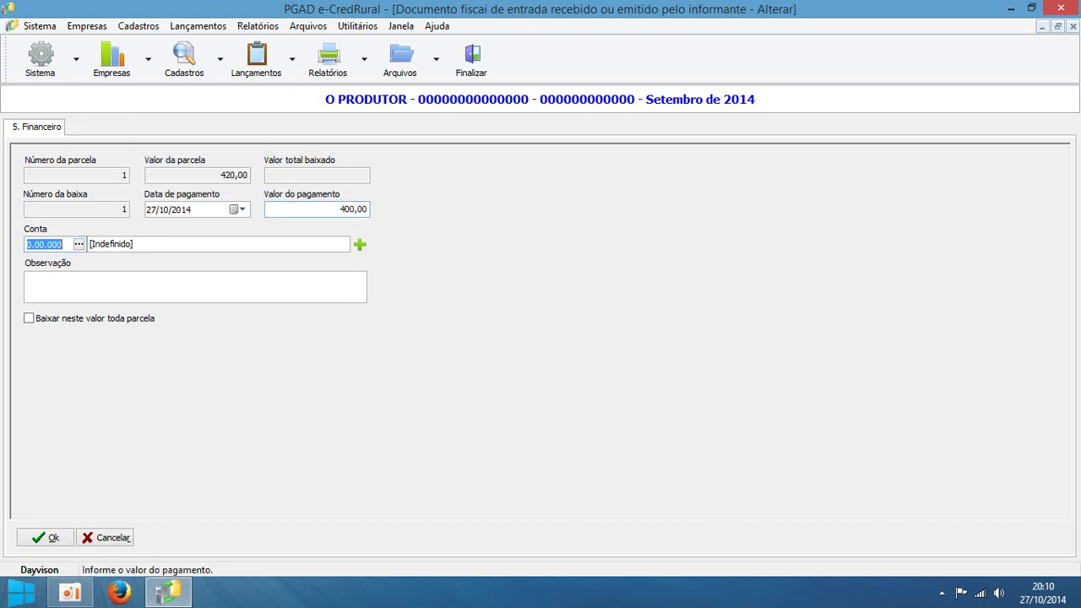
Step: Assign account 2.05.001 ADUBO ORGANICO to the payment
{"action": "left_click", "coordinate": [79, 245]}
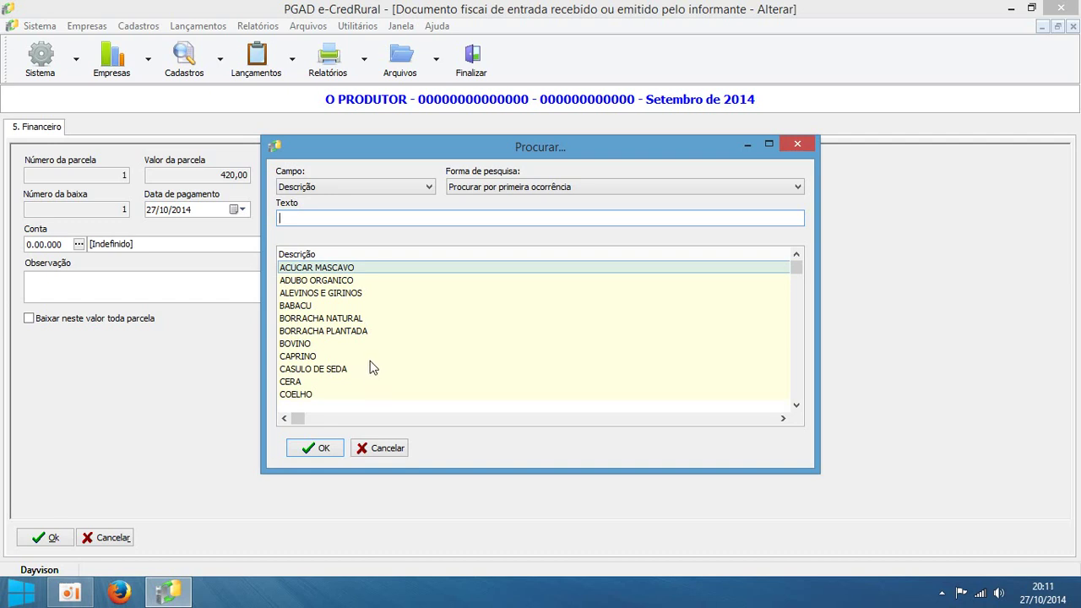
{"action": "left_click", "coordinate": [342, 343]}
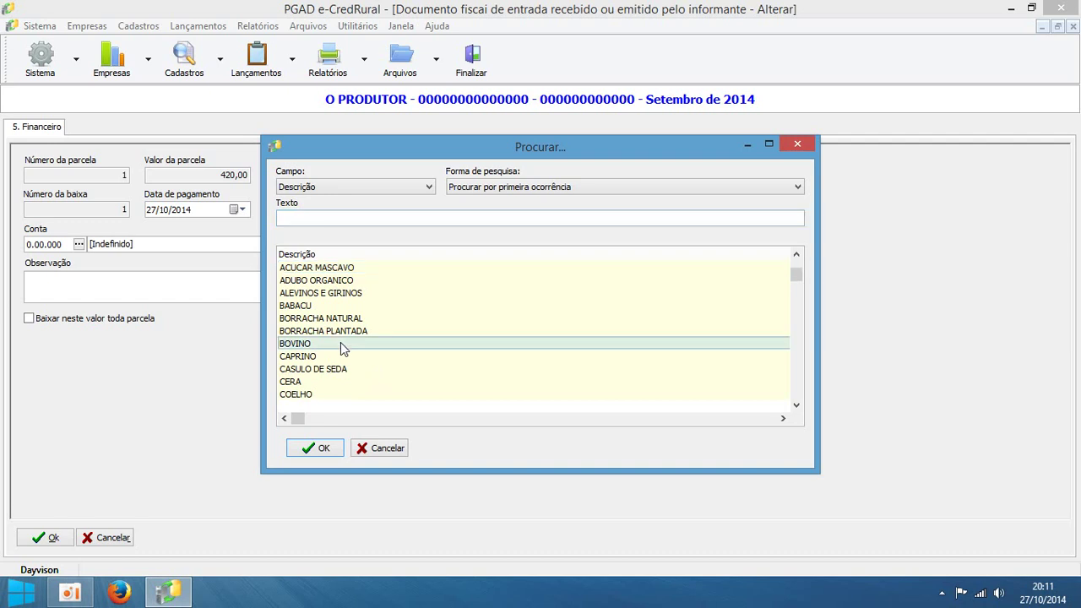
{"action": "left_click", "coordinate": [754, 417]}
{"action": "scroll", "coordinate": [296, 261], "scroll_direction": "left", "scroll_amount": 5}
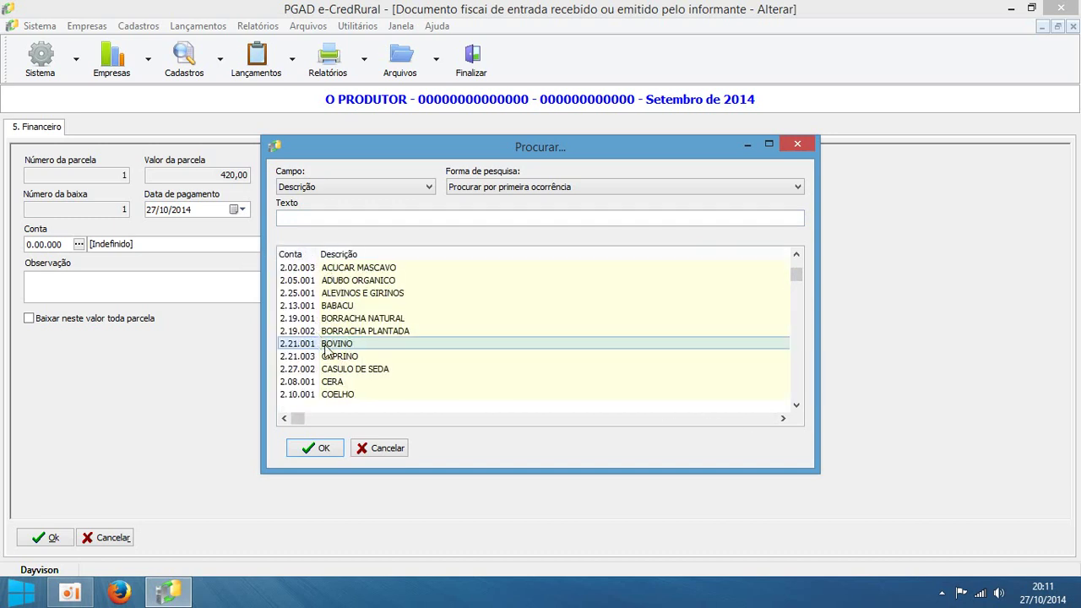
{"action": "left_click", "coordinate": [314, 282]}
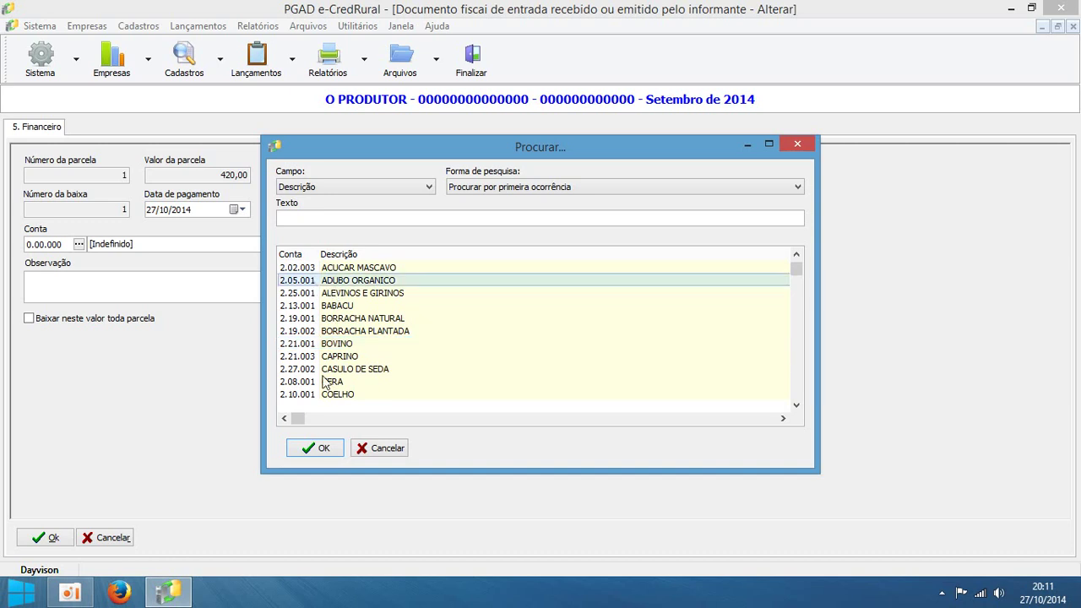
{"action": "left_click", "coordinate": [314, 447]}
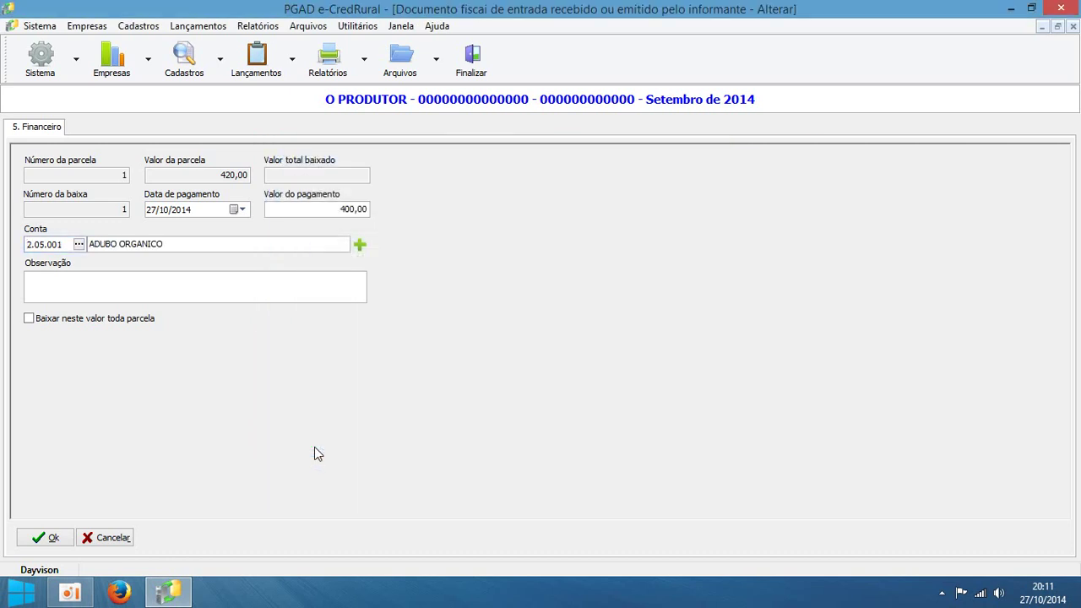
Step: Enter the observation "Pagamento documento" and save the installment's write-off
{"action": "key", "text": "Tab"}
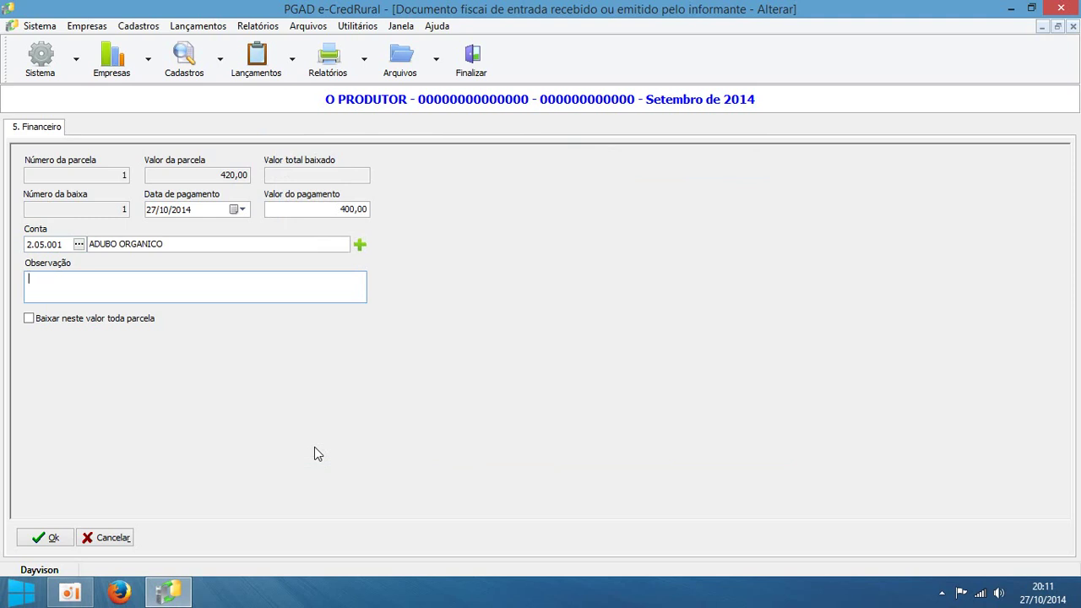
{"action": "type", "text": "Pagamento documento"}
{"action": "left_click", "coordinate": [48, 537]}
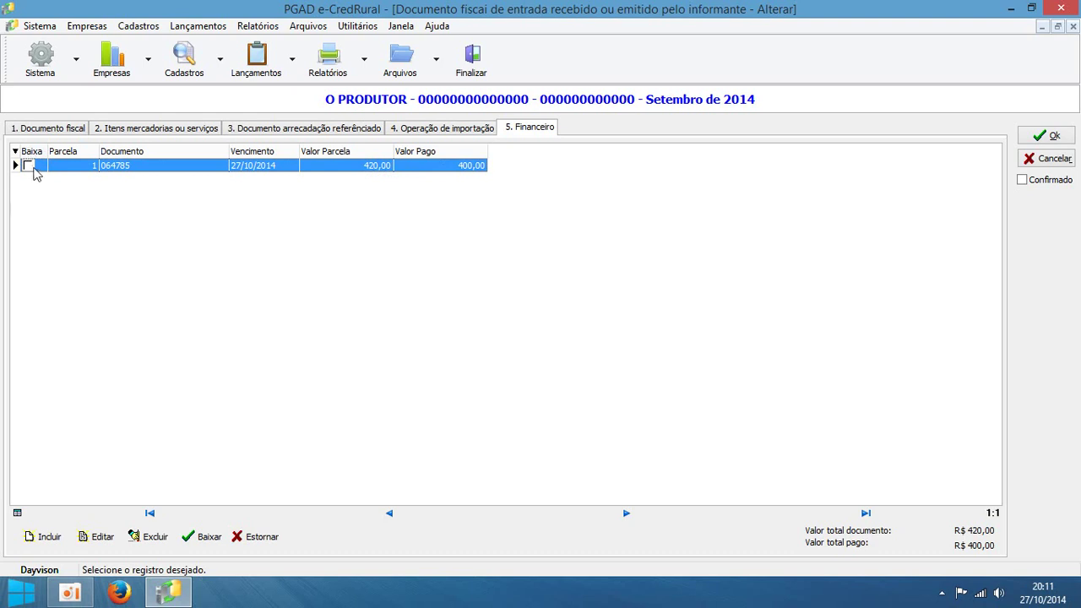
Step: Start a second write-off for the installment with a payment value of 20,00 and the observation "Pagamento documento ..."
{"action": "left_click", "coordinate": [209, 537]}
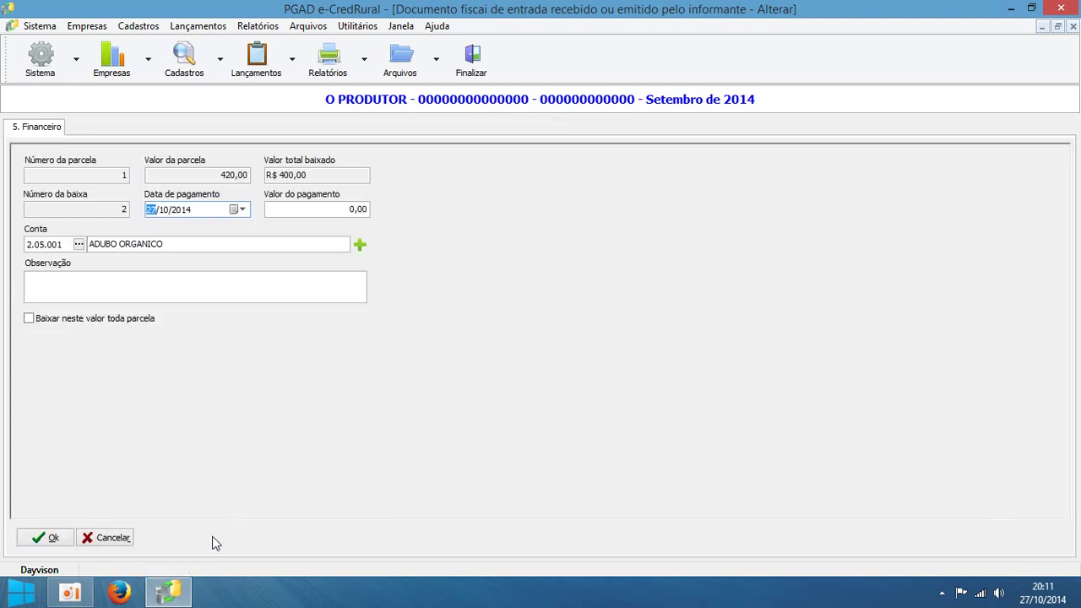
{"action": "left_click", "coordinate": [292, 210]}
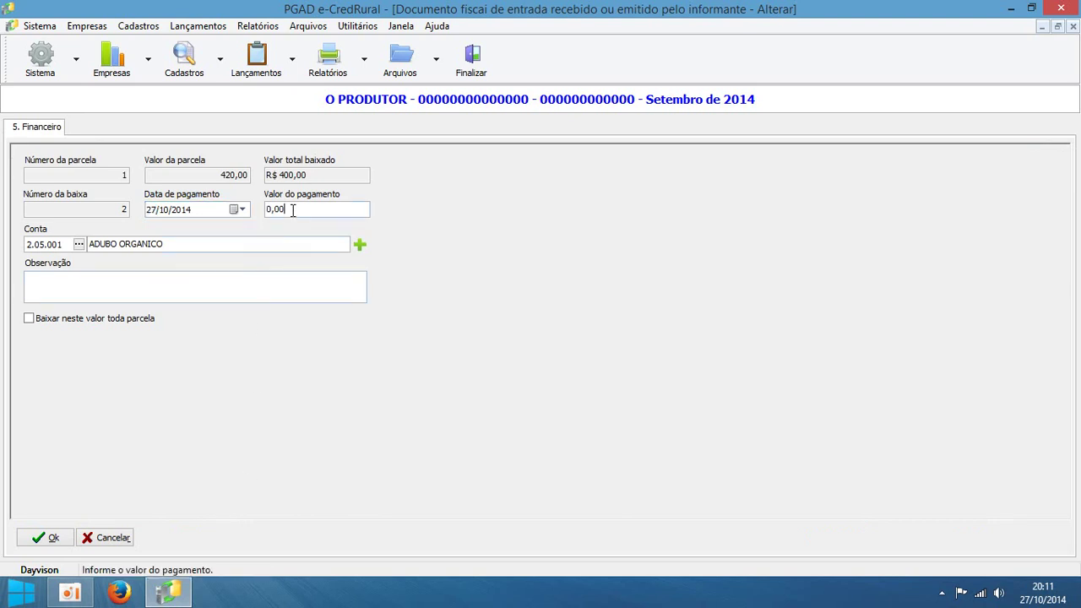
{"action": "type", "text": "20"}
{"action": "key", "text": "Tab"}
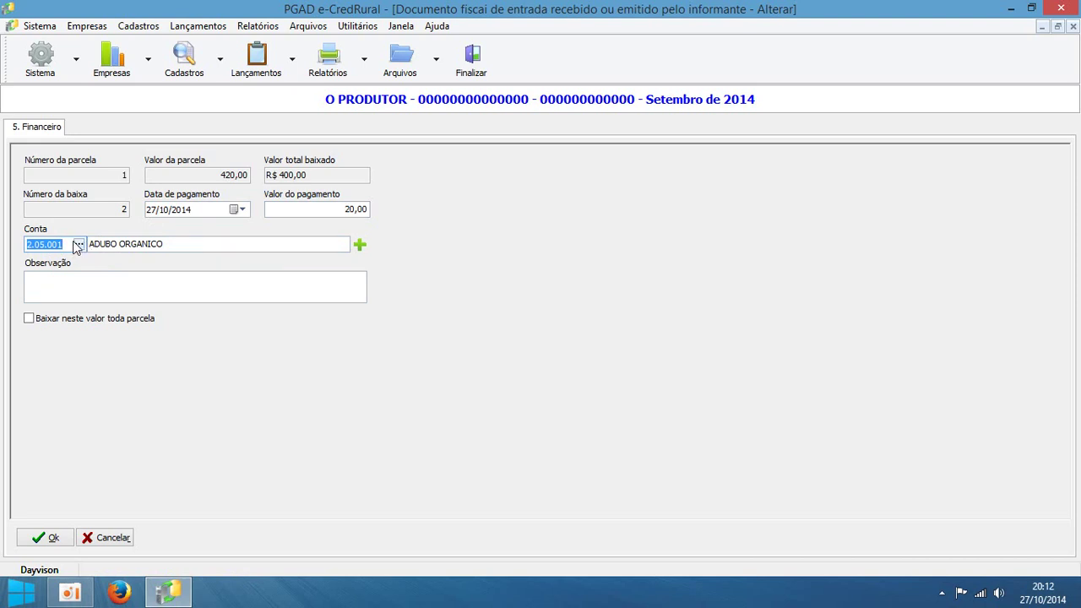
{"action": "left_click", "coordinate": [76, 285]}
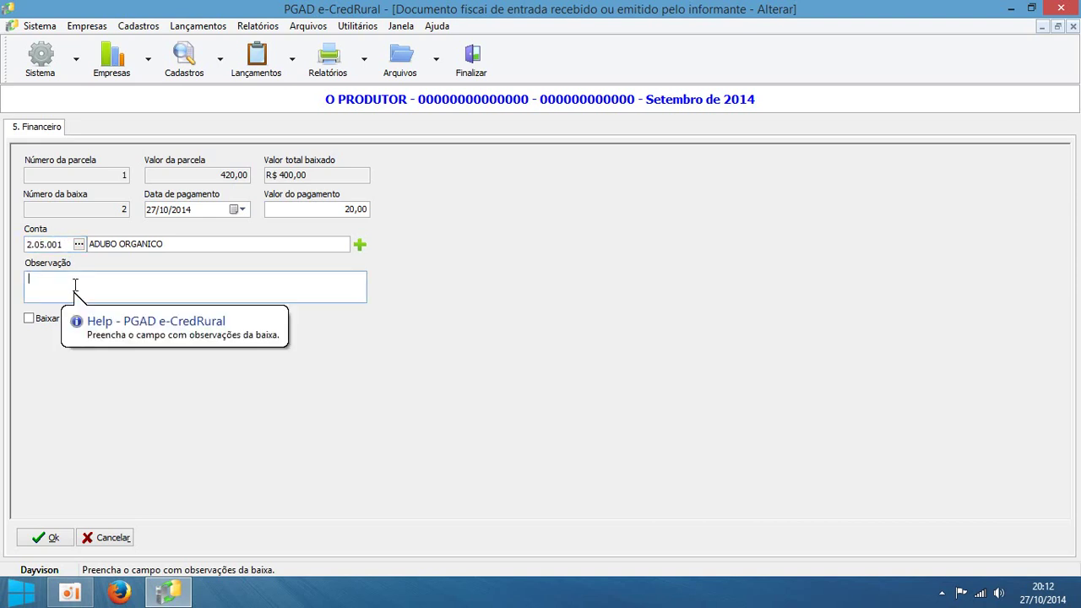
{"action": "type", "text": "Pagamento documento ..."}
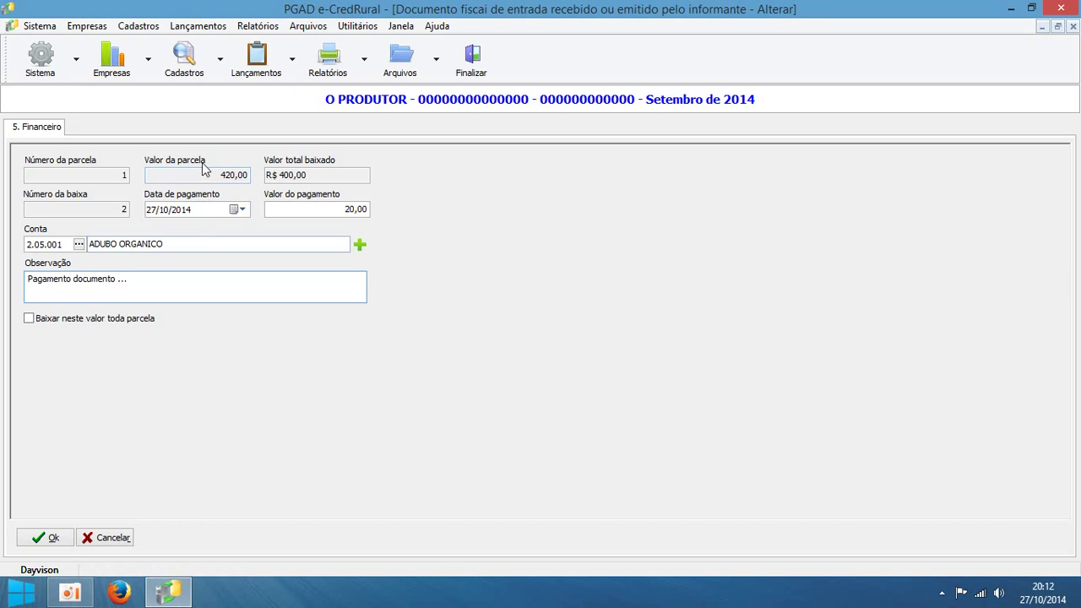
Step: Save the payment as settling the whole installment, and save the fiscal document as confirmed
{"action": "left_click", "coordinate": [30, 322]}
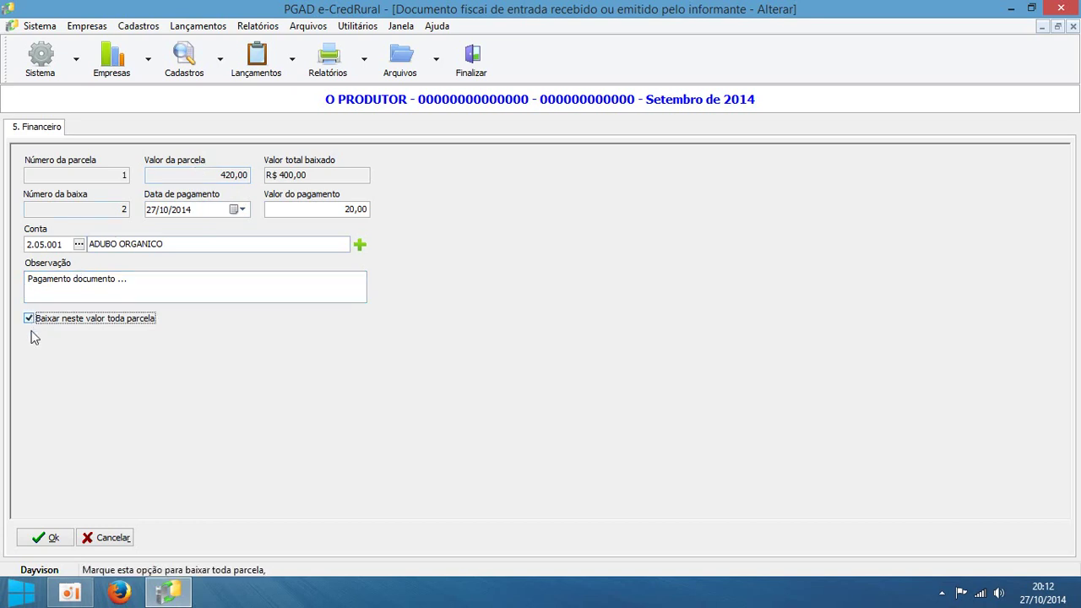
{"action": "left_click", "coordinate": [66, 545]}
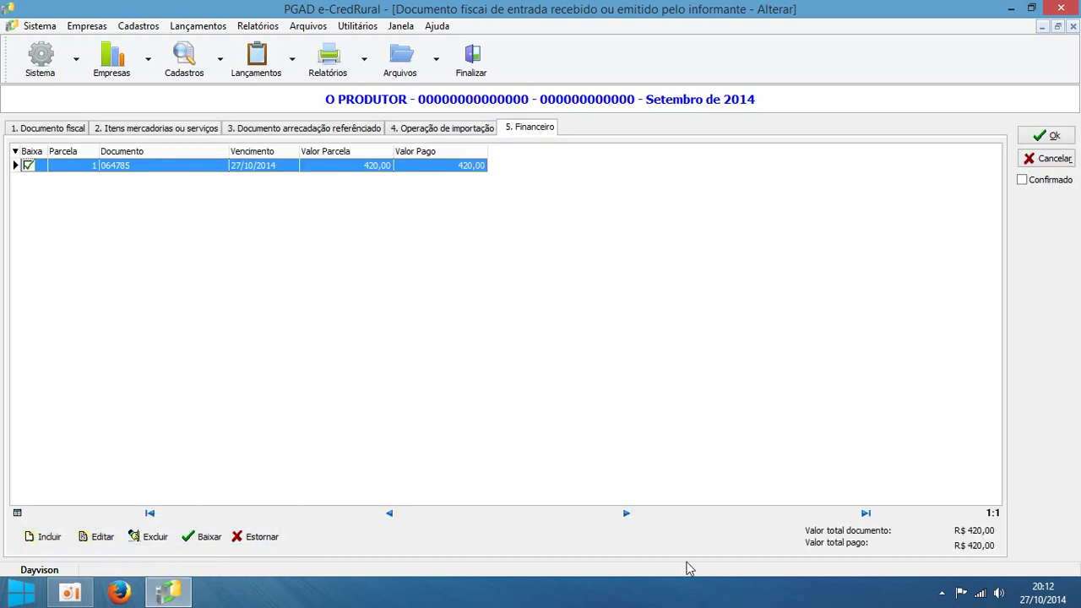
{"action": "left_click", "coordinate": [1045, 182]}
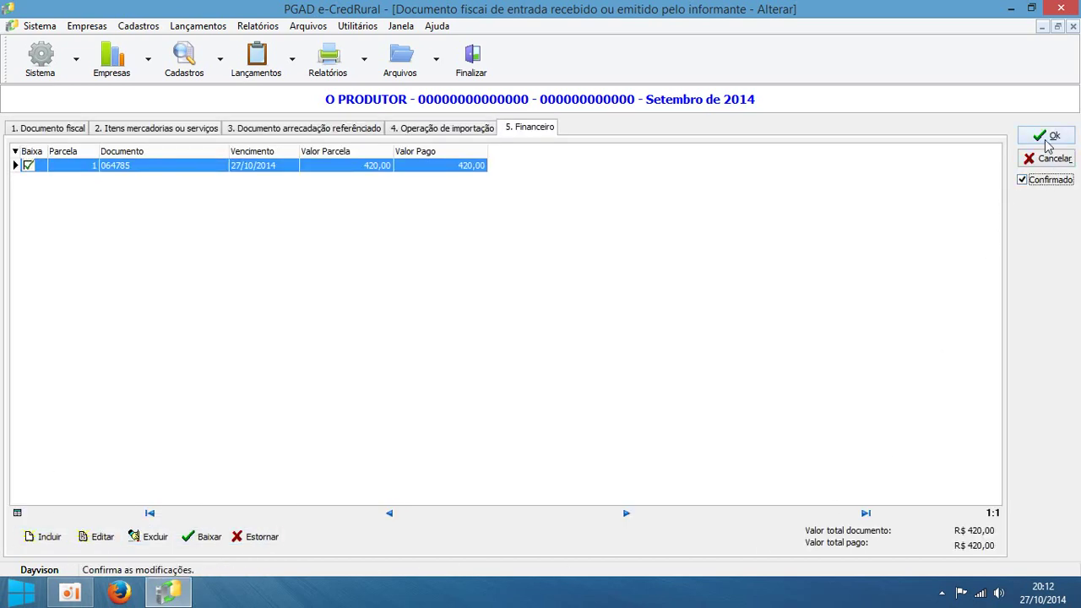
{"action": "left_click", "coordinate": [1046, 140]}
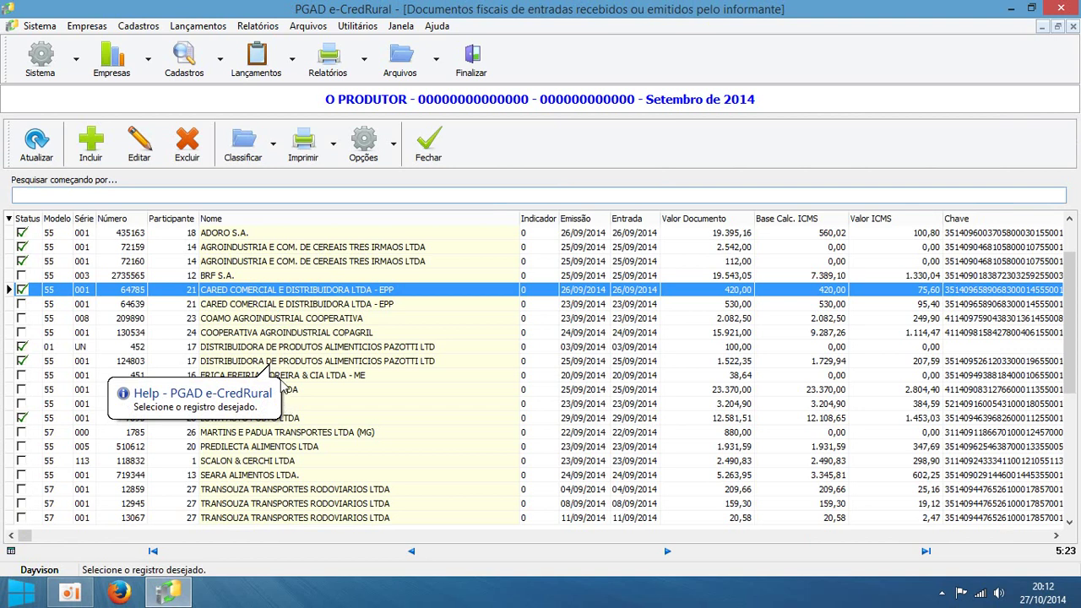
Step: Start a write-off for the installment of the 38,64 incoming document dated 20/09/2014, with payment date 25/09/2014 and payment value 38,64
{"action": "double_click", "coordinate": [367, 381]}
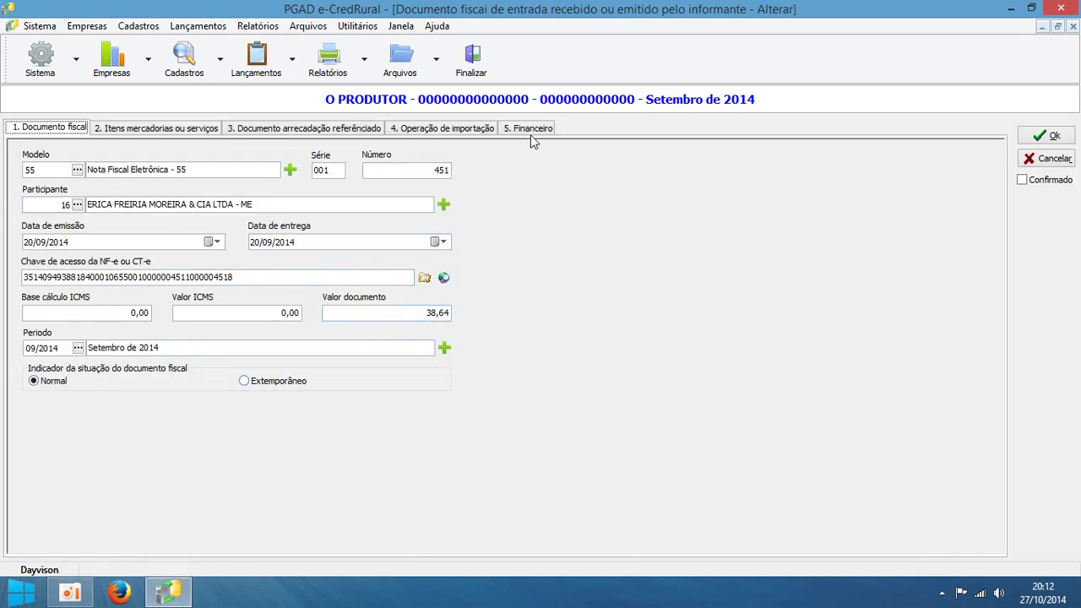
{"action": "left_click", "coordinate": [530, 132]}
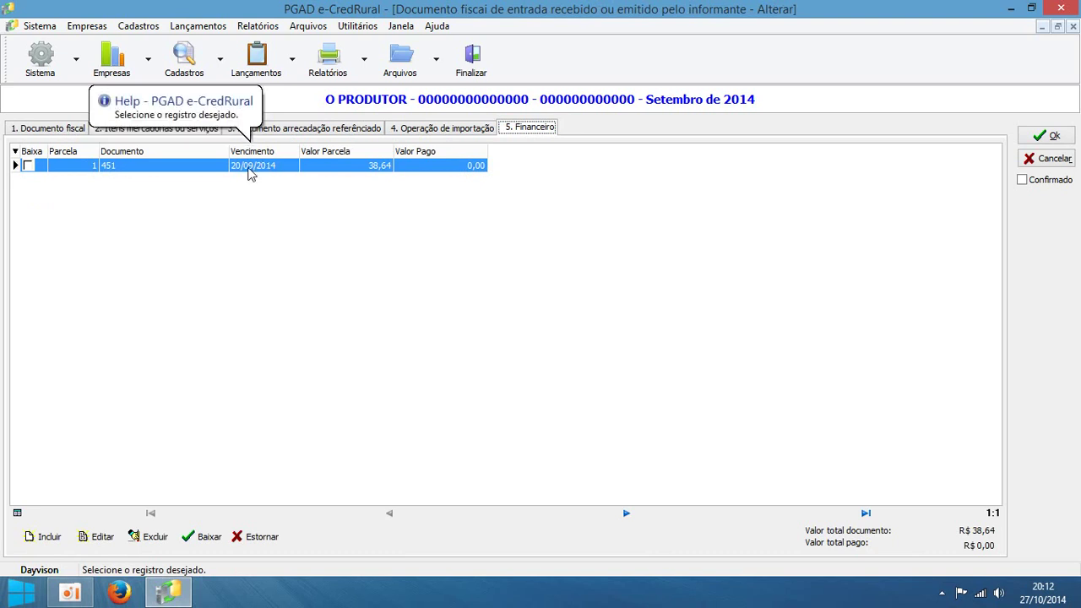
{"action": "left_click", "coordinate": [209, 537]}
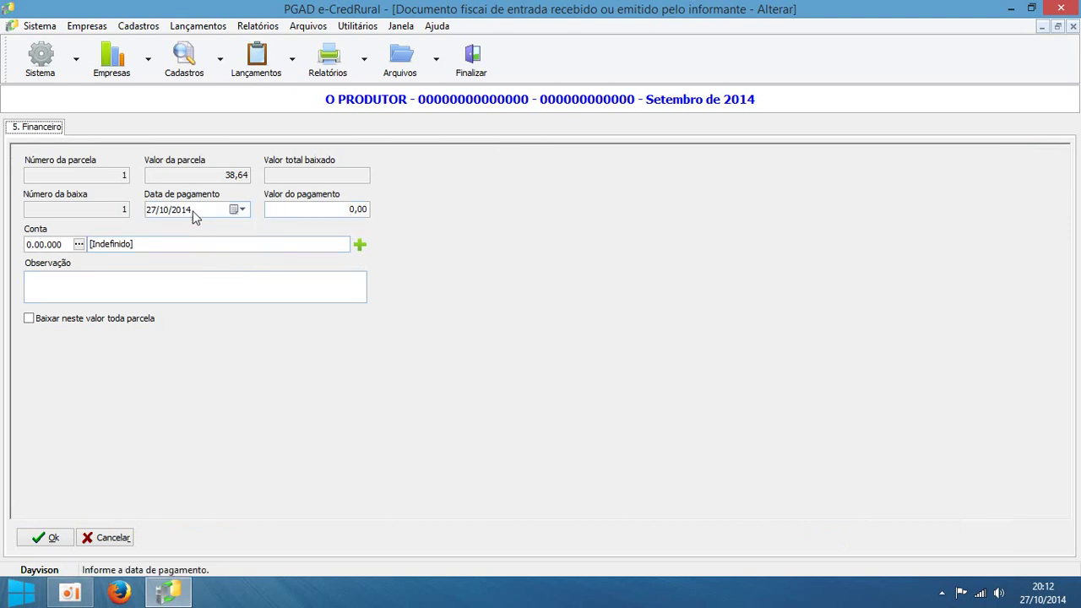
{"action": "left_click", "coordinate": [292, 206]}
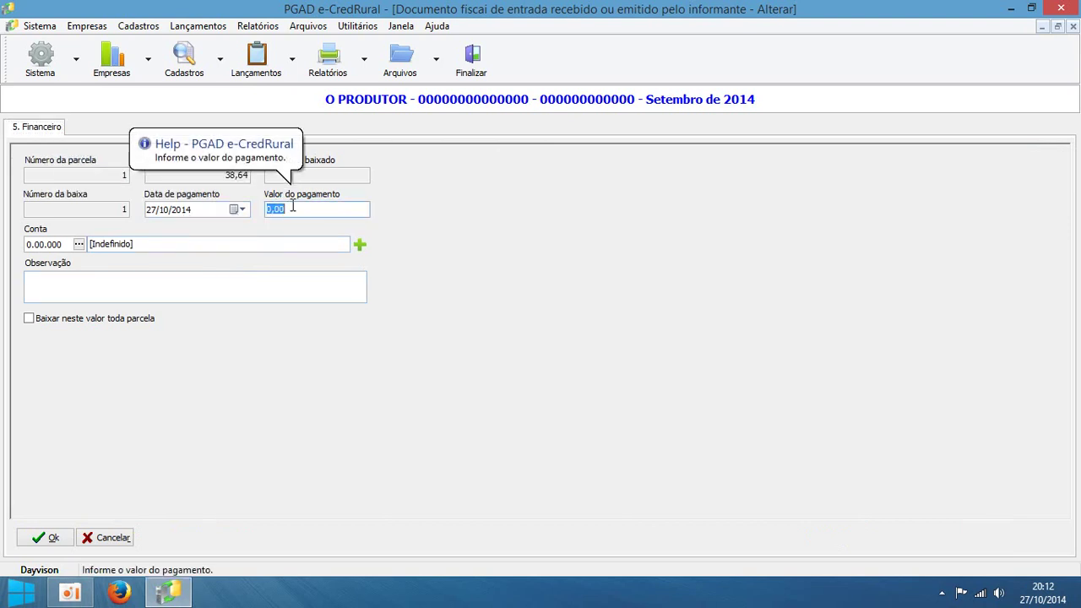
{"action": "type", "text": "25"}
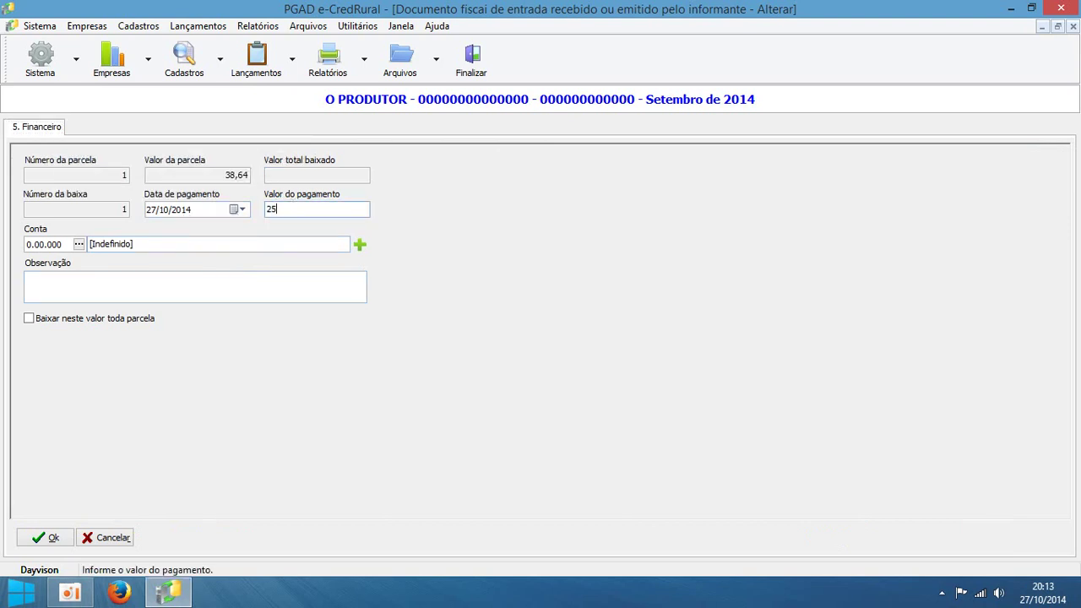
{"action": "key", "text": "shift+Tab"}
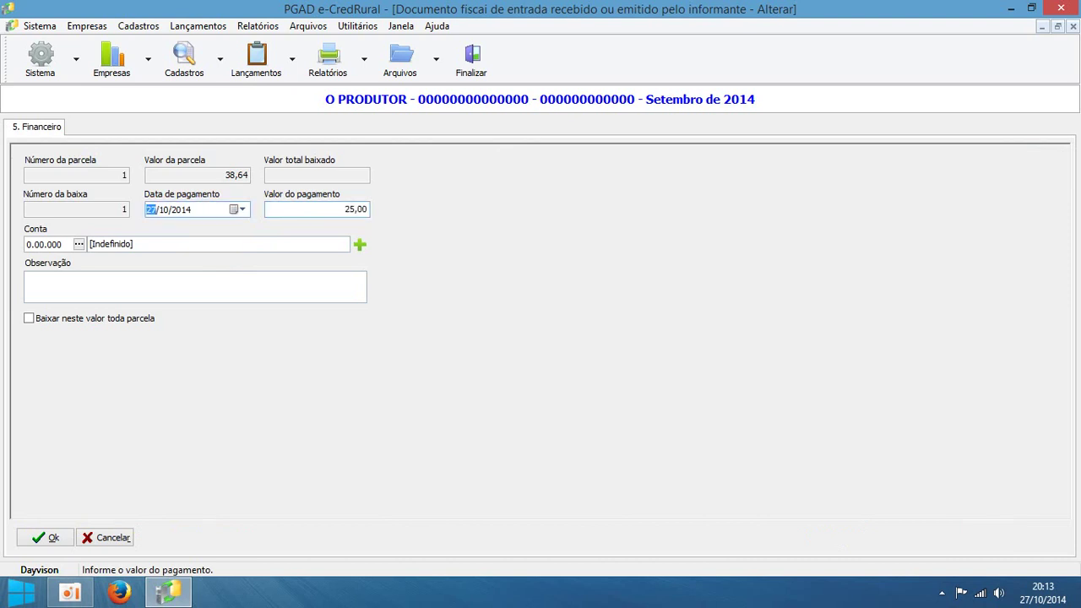
{"action": "key", "text": "Right"}
{"action": "type", "text": "09201"}
{"action": "key", "text": "Tab"}
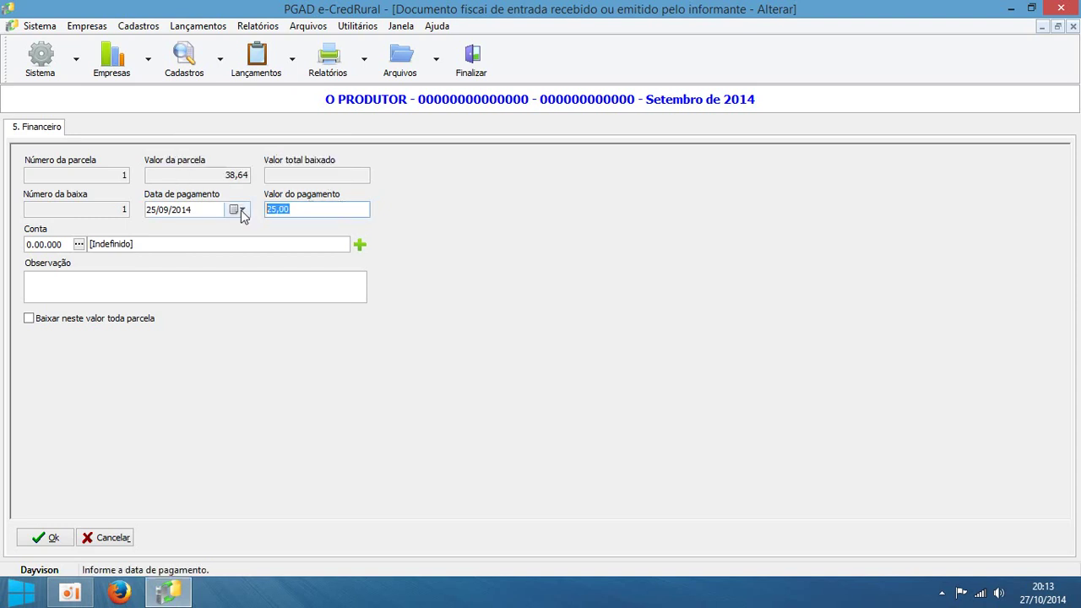
{"action": "type", "text": "38,64"}
{"action": "key", "text": "Tab"}
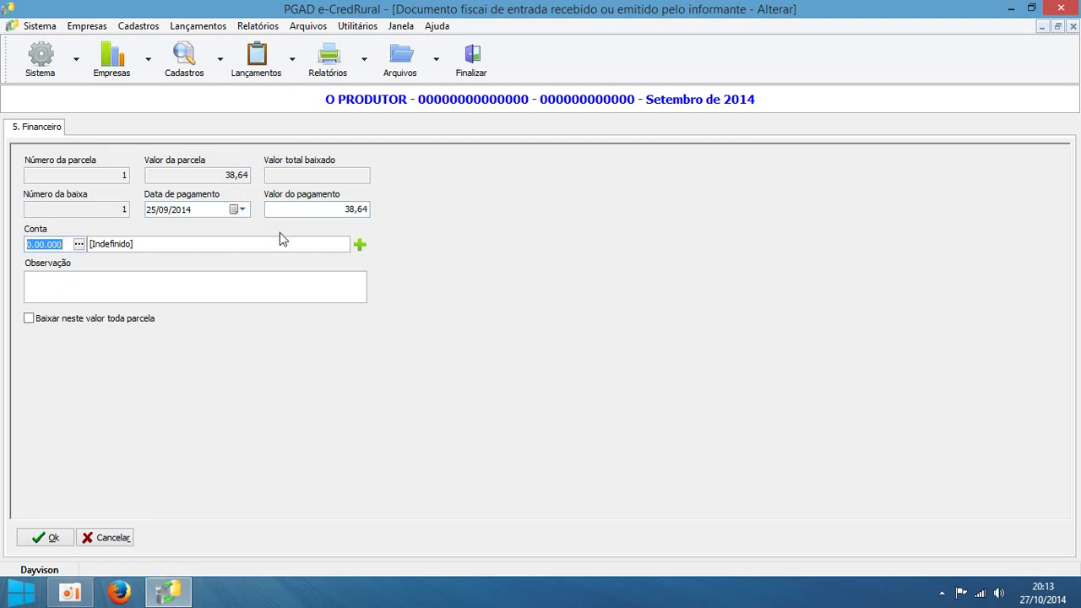
Step: Assign account 2.01.004 CULTURA DE CEBOLA to the payment and enter the observation "Pagamento documento ."
{"action": "left_click", "coordinate": [79, 245]}
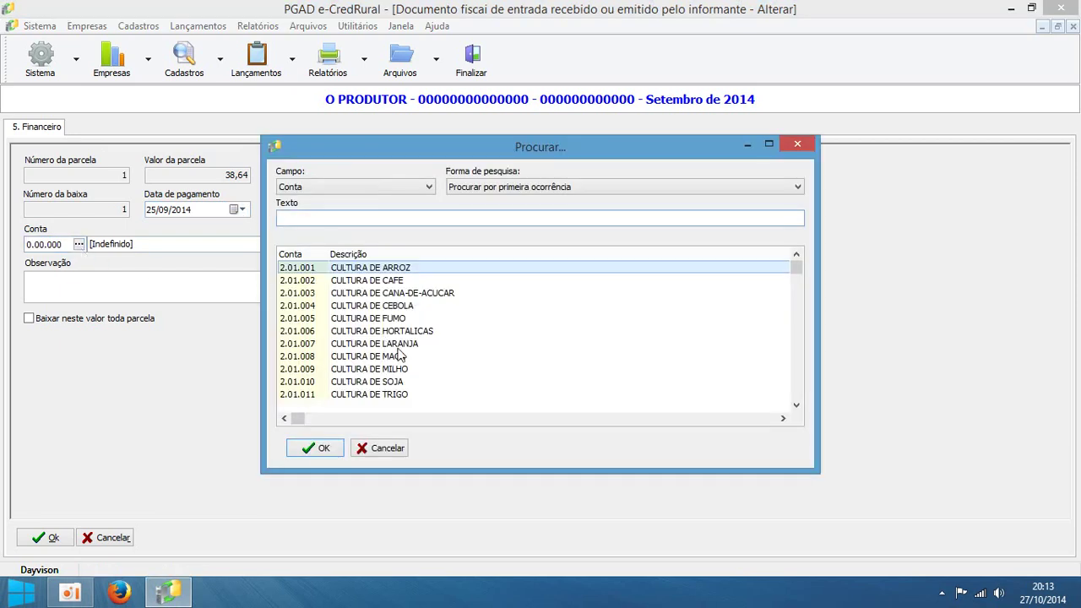
{"action": "left_click", "coordinate": [362, 306]}
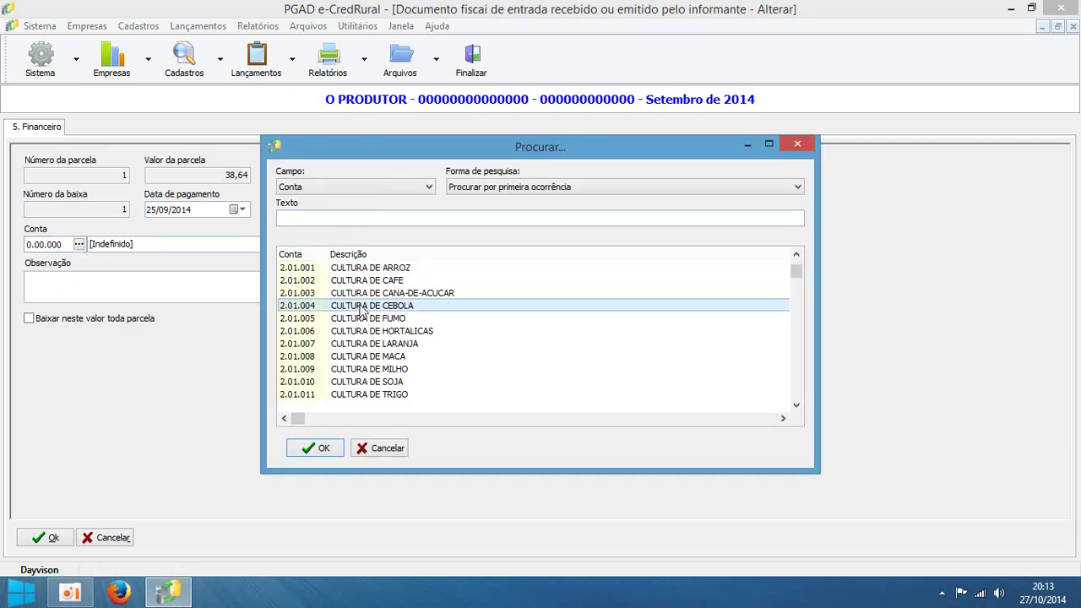
{"action": "left_click", "coordinate": [309, 452]}
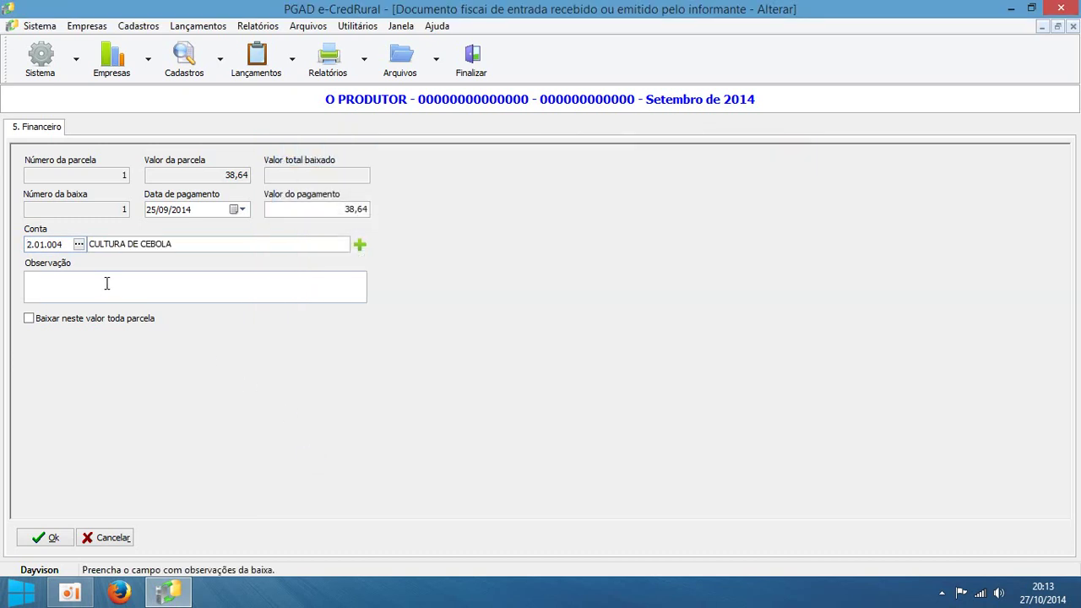
{"action": "left_click", "coordinate": [107, 282]}
{"action": "type", "text": "B"}
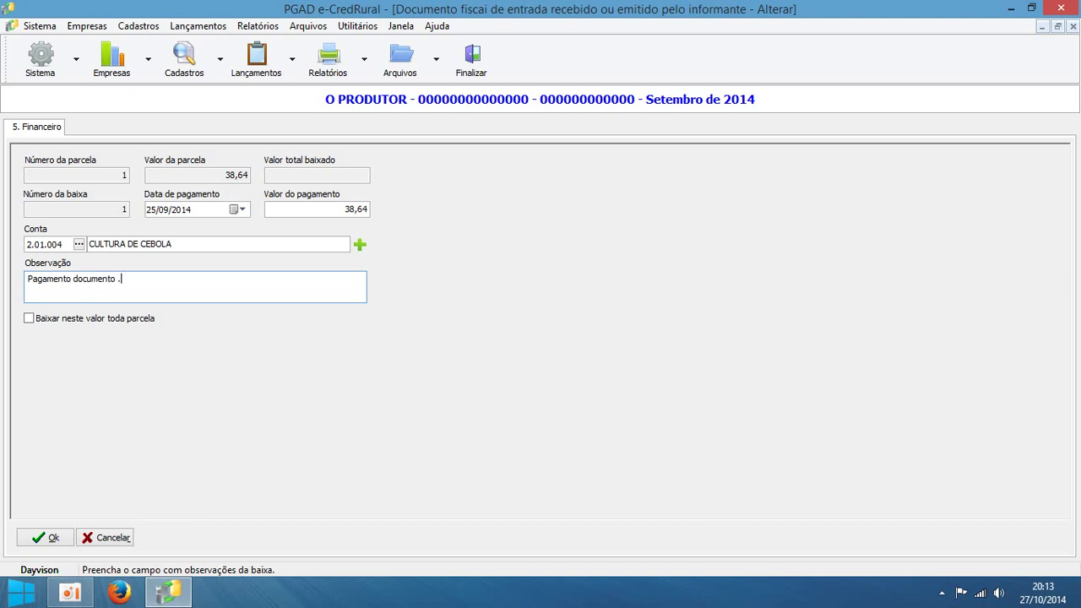
Step: Save the 38,64 payment as settling the whole installment, and save its incoming document as confirmed
{"action": "left_click", "coordinate": [90, 323]}
{"action": "left_click", "coordinate": [42, 541]}
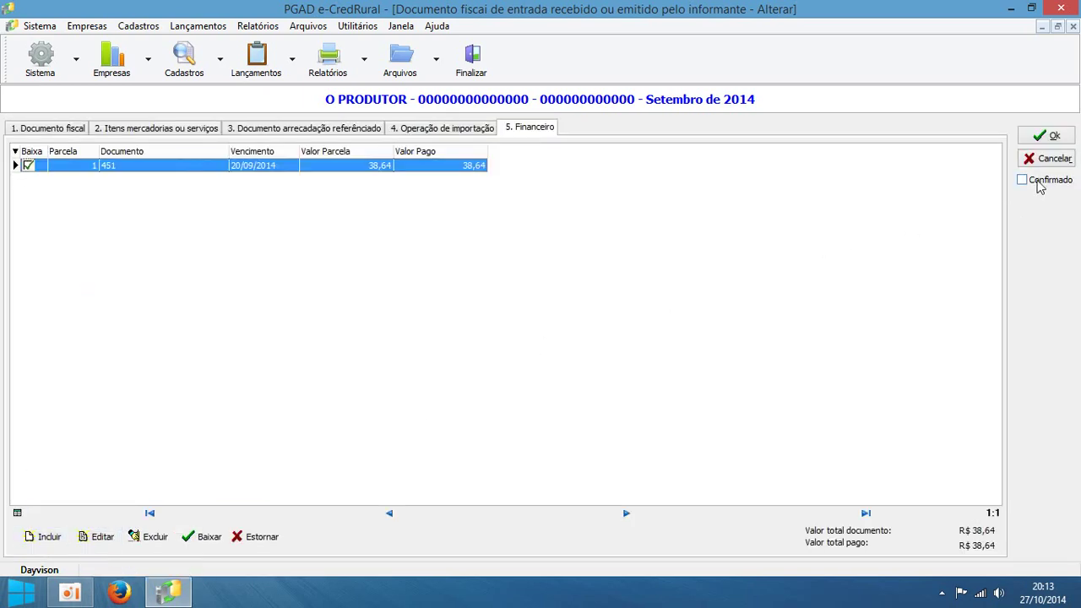
{"action": "left_click", "coordinate": [1039, 183]}
{"action": "left_click", "coordinate": [1046, 137]}
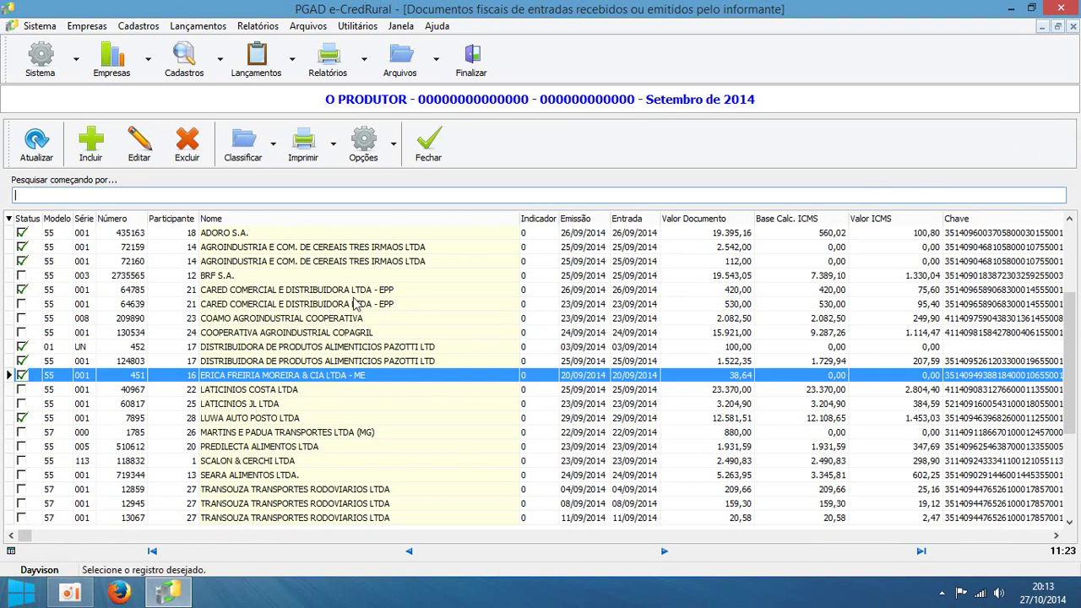
Step: Close the incoming documents list and open the list of outgoing fiscal documents issued by the informant, maximized
{"action": "left_click", "coordinate": [429, 159]}
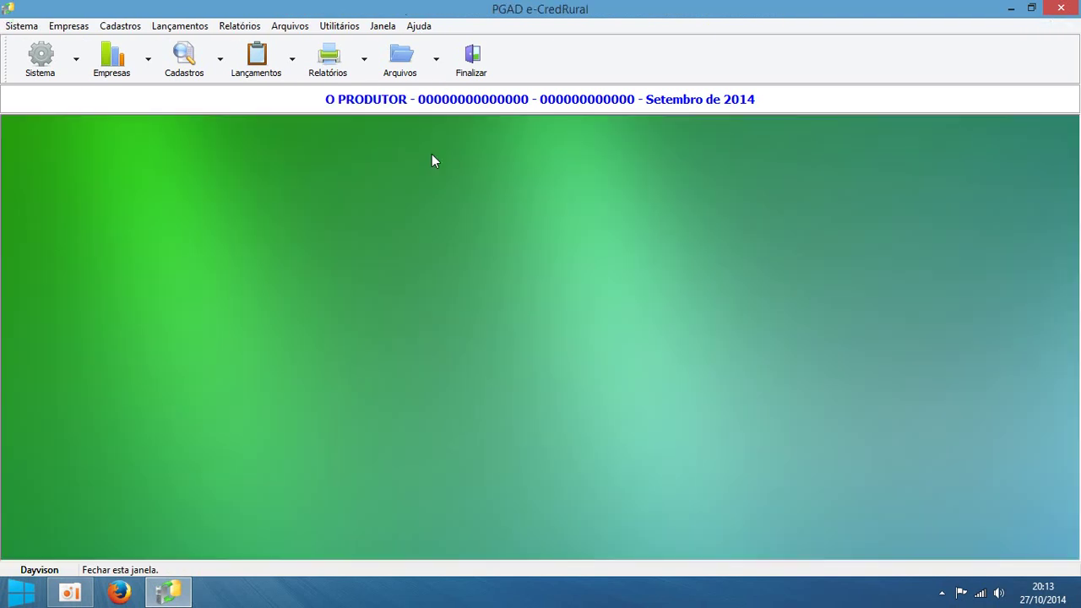
{"action": "left_click", "coordinate": [242, 71]}
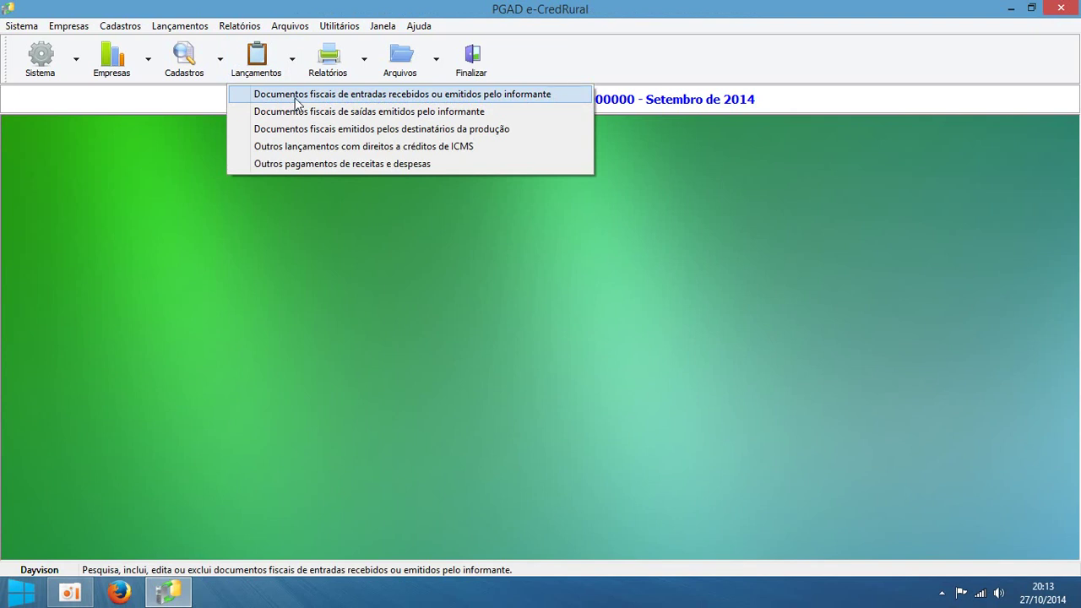
{"action": "left_click", "coordinate": [349, 114]}
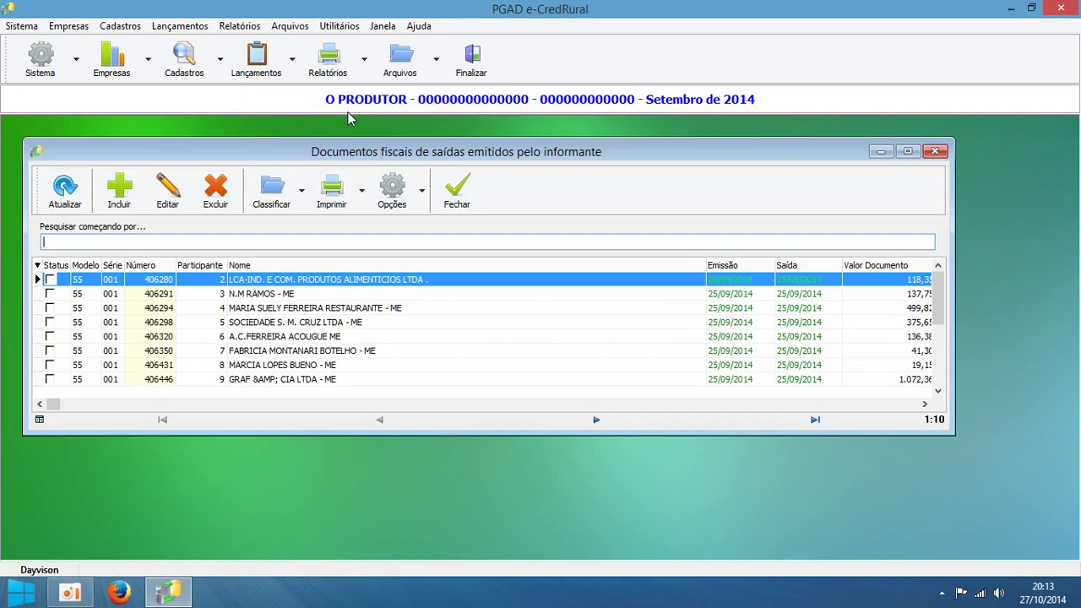
{"action": "double_click", "coordinate": [354, 156]}
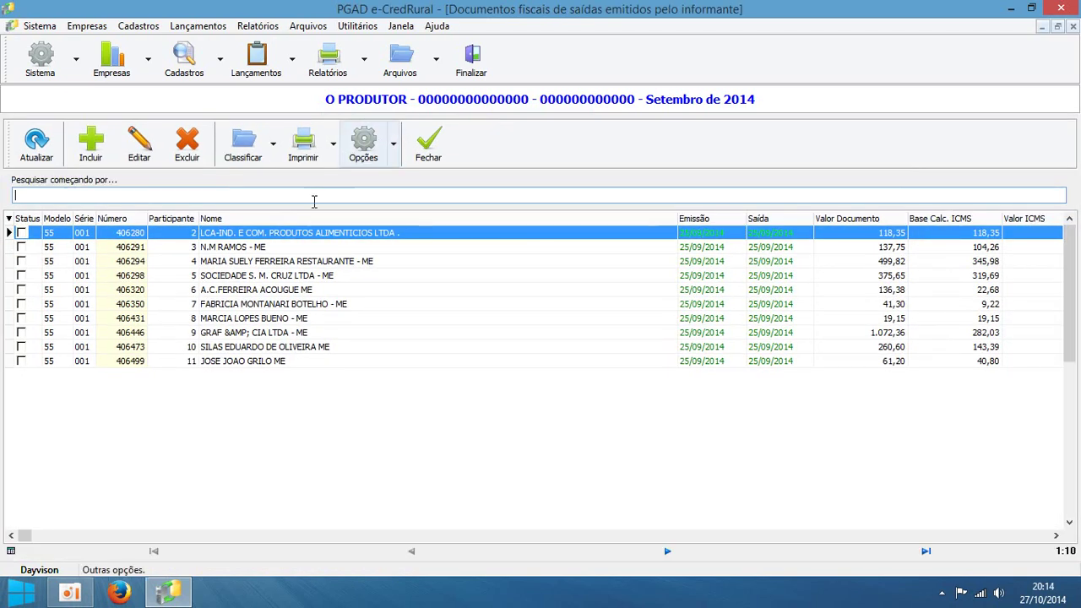
Step: Start a write-off for the installment of the 375,65 outgoing document, with payment date 20/10/2014 and payment value 75,65
{"action": "left_click", "coordinate": [258, 277]}
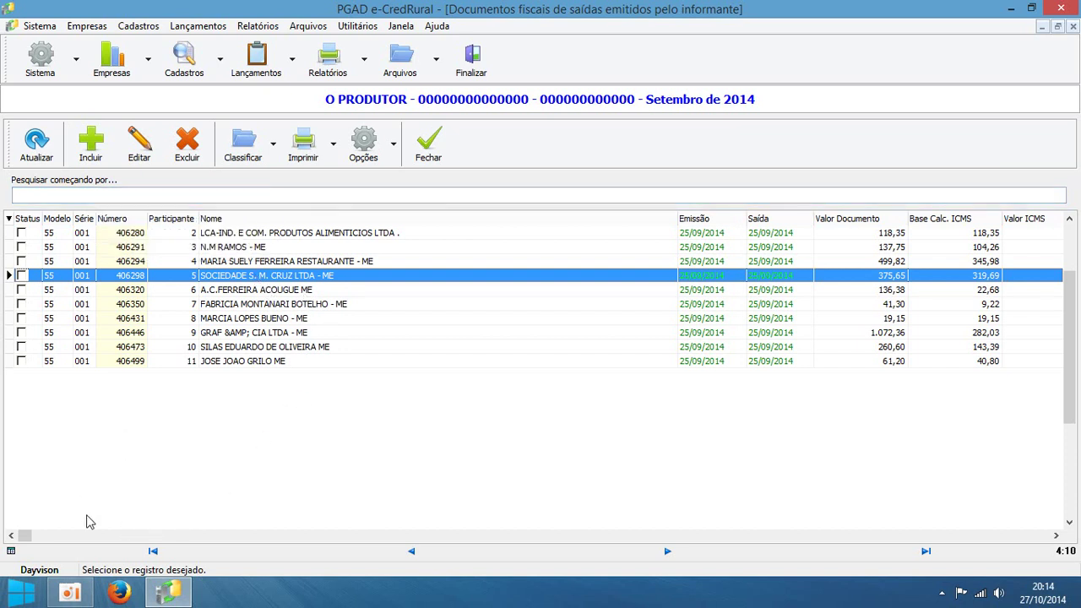
{"action": "left_click", "coordinate": [136, 140]}
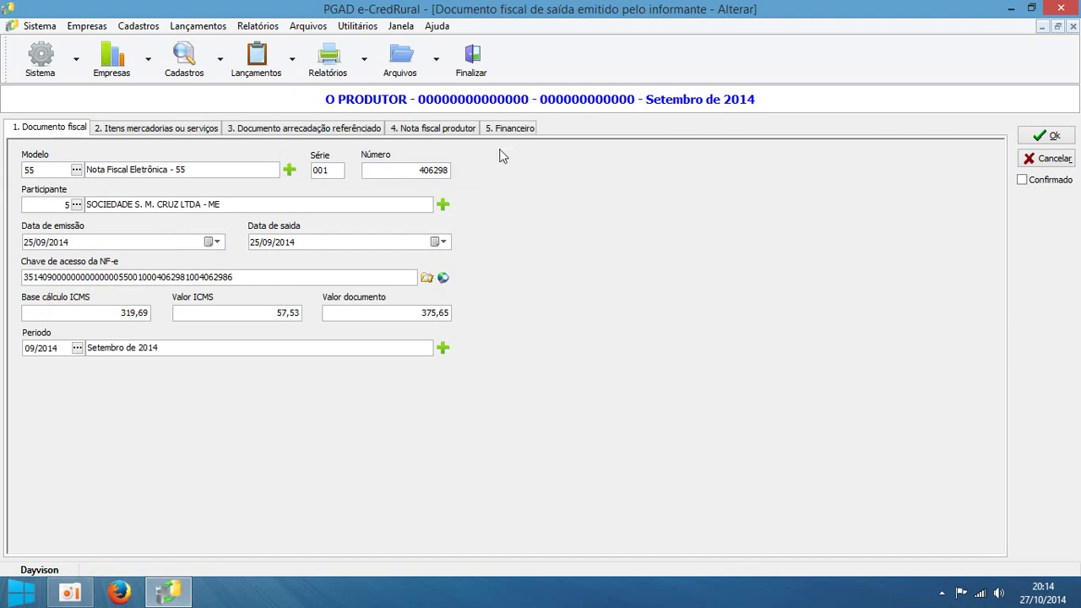
{"action": "left_click", "coordinate": [511, 129]}
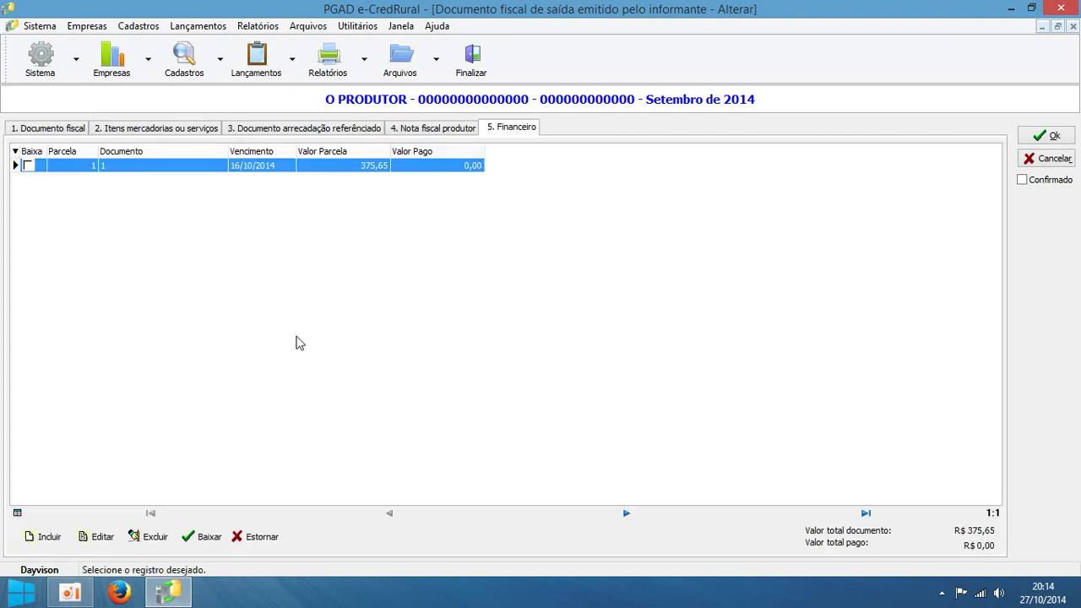
{"action": "left_click", "coordinate": [206, 536]}
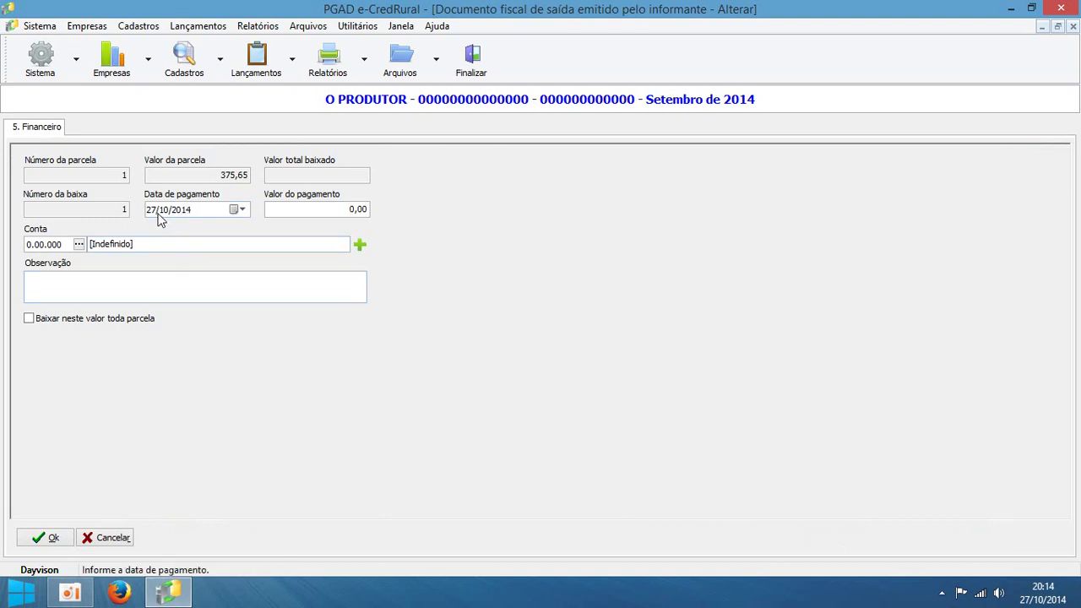
{"action": "left_click", "coordinate": [155, 212]}
{"action": "left_click", "coordinate": [291, 209]}
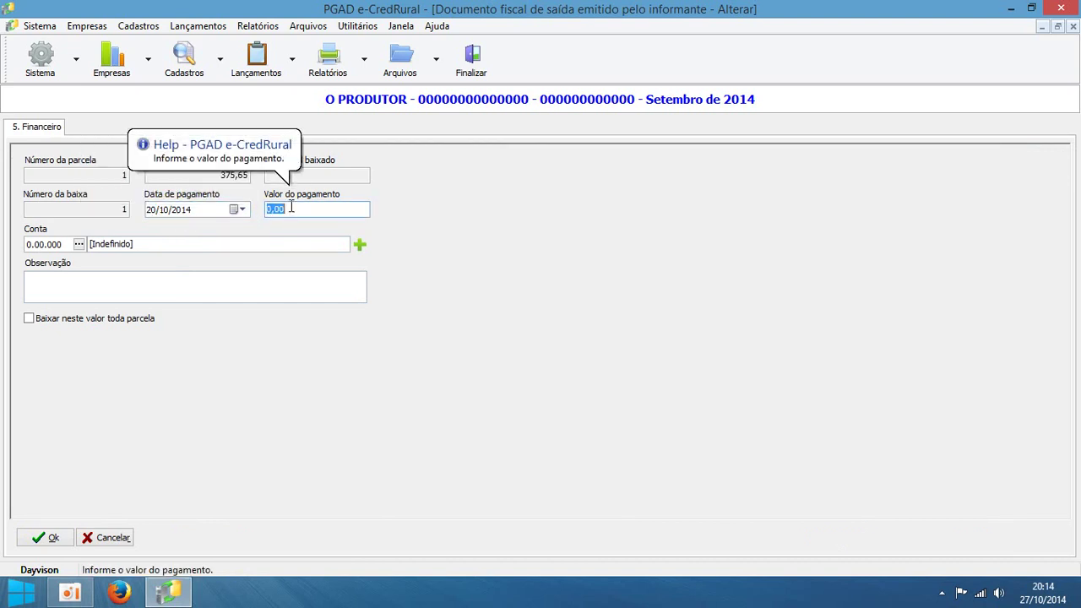
{"action": "type", "text": "75"}
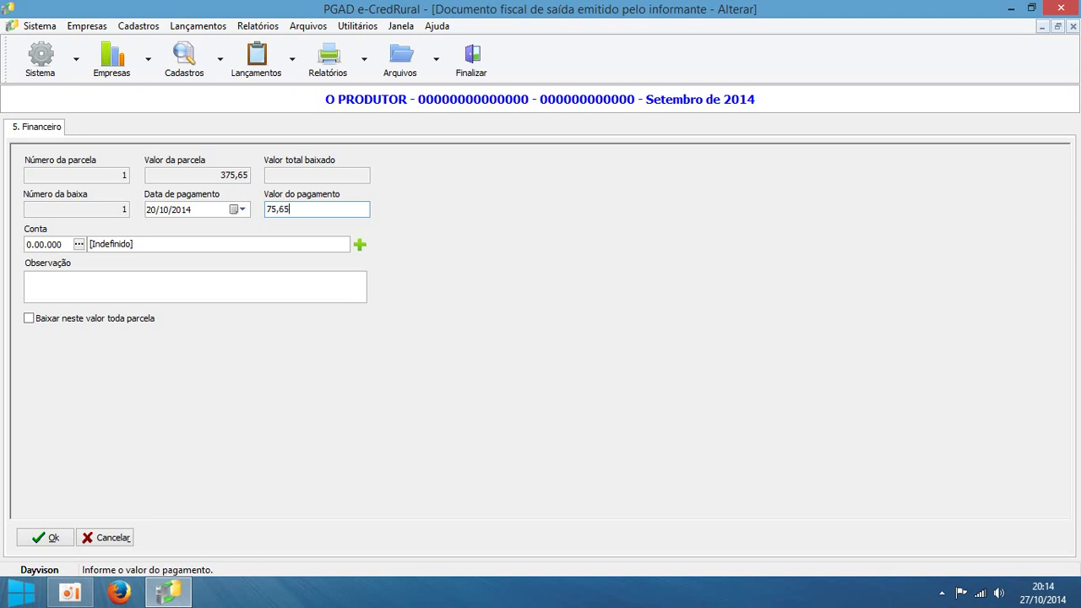
{"action": "type", "text": ",65"}
{"action": "key", "text": "Tab"}
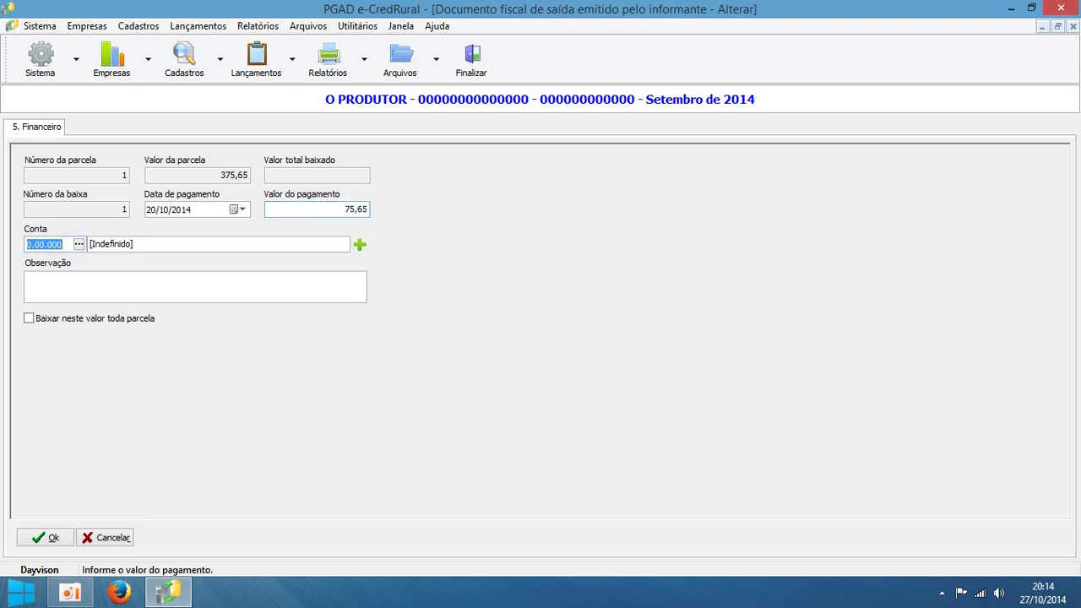
Step: Assign account 1.01.006 VENDA DE HORTALICAS to the outgoing document's payment
{"action": "left_click", "coordinate": [78, 244]}
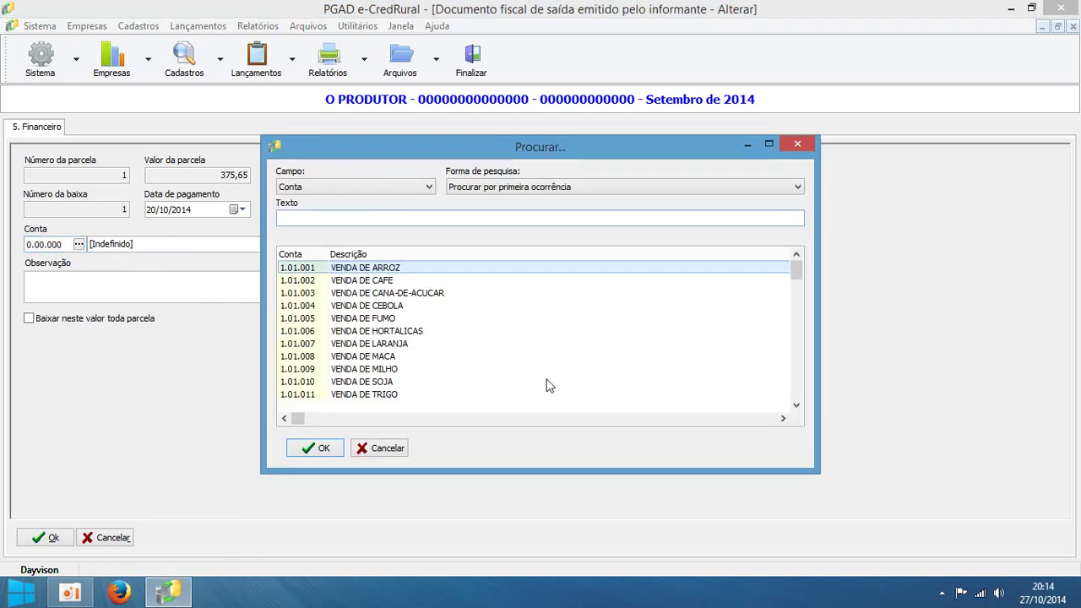
{"action": "left_click", "coordinate": [360, 333]}
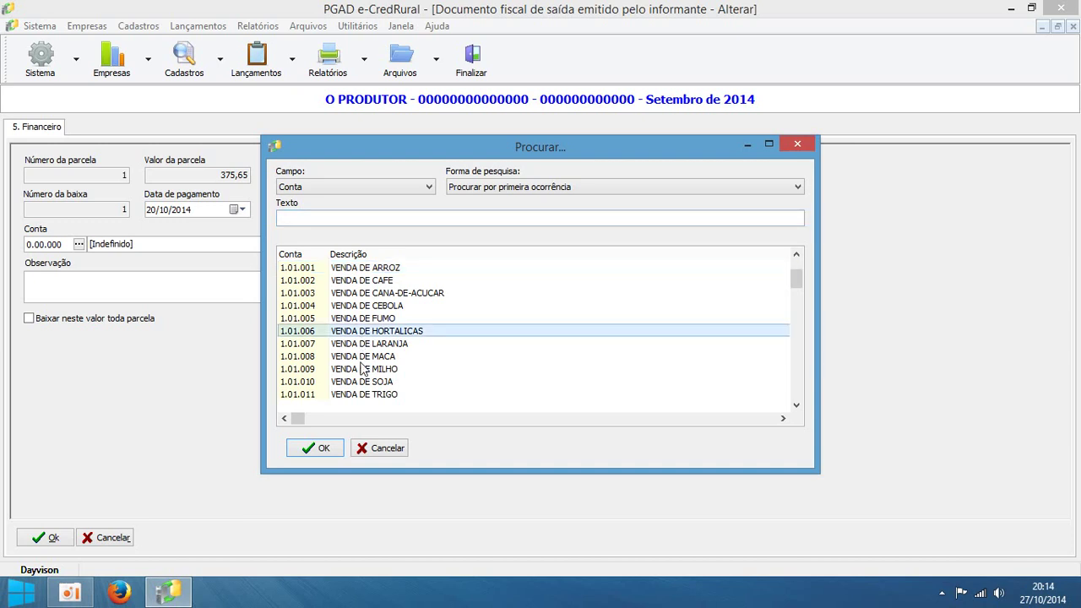
{"action": "left_click", "coordinate": [322, 448]}
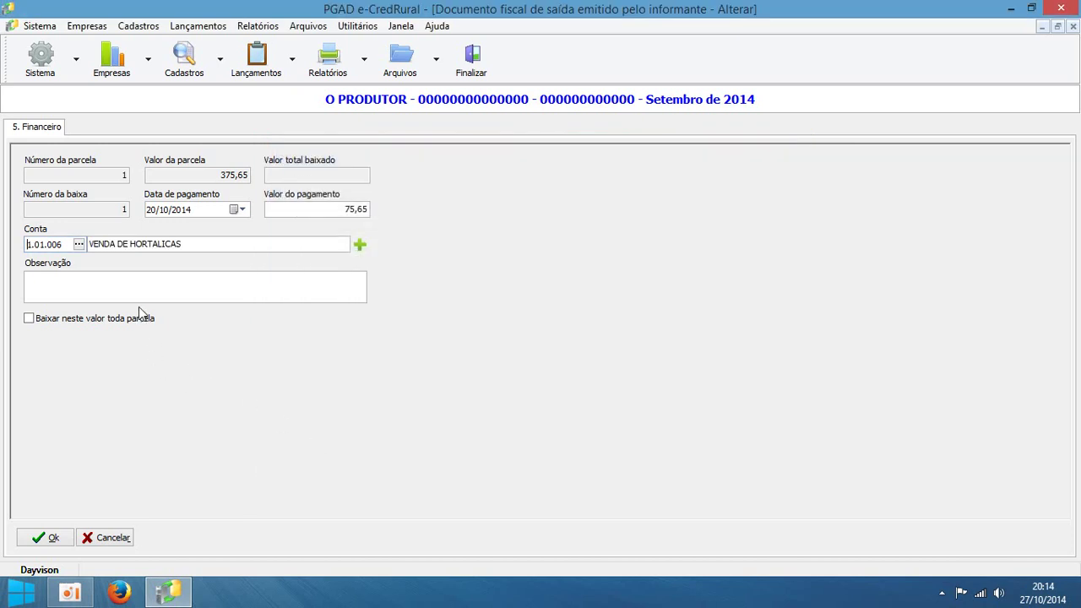
Step: Enter the observation "Pagamento documento ..." and save the partial write-off without settling the whole installment
{"action": "left_click", "coordinate": [127, 277]}
{"action": "type", "text": "P"}
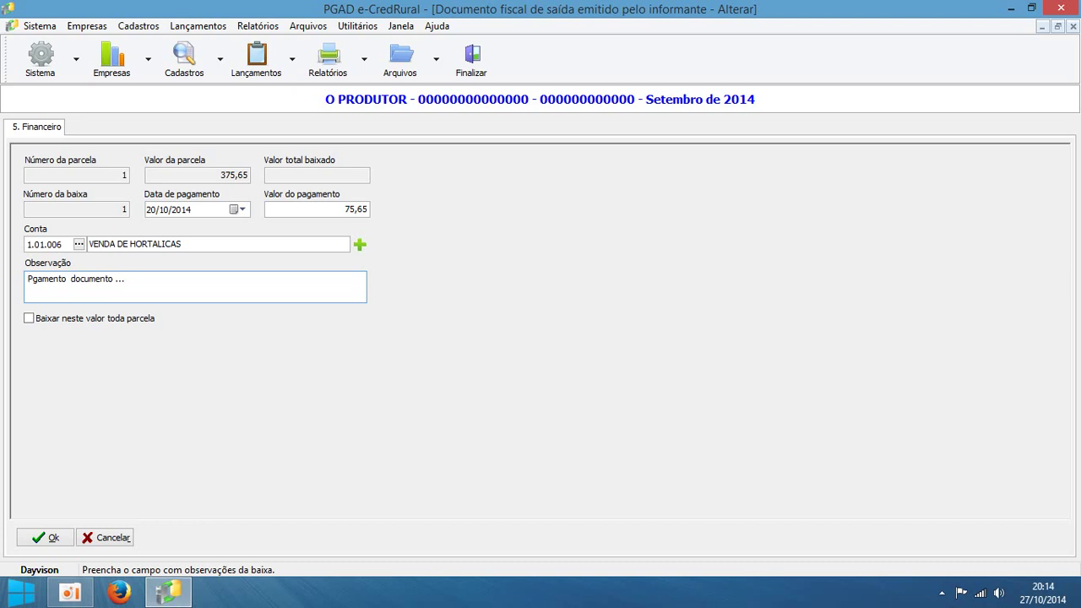
{"action": "type", "text": "ag"}
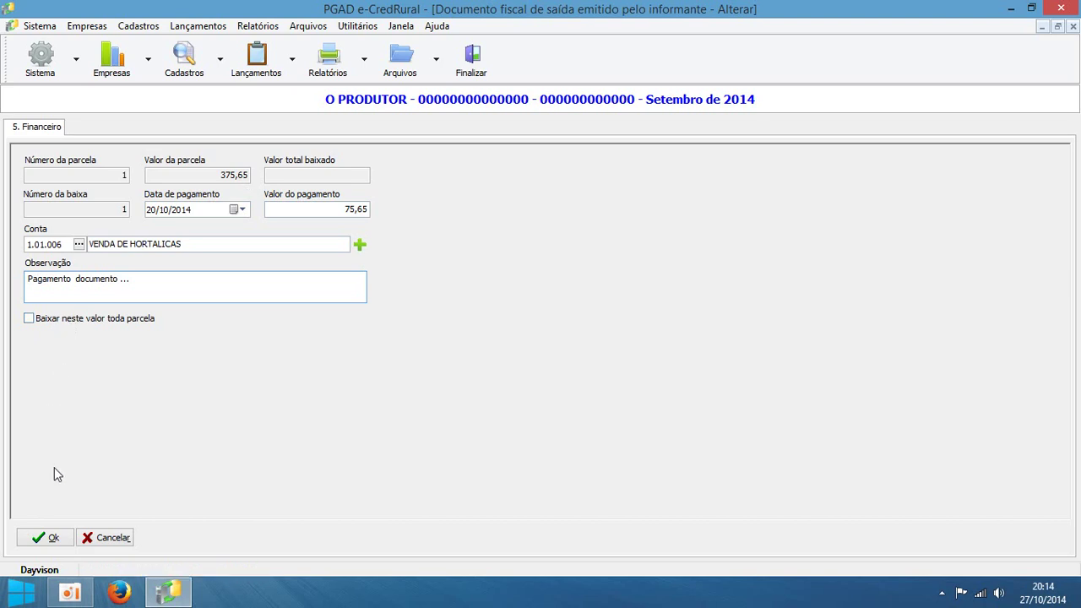
{"action": "left_click", "coordinate": [47, 537]}
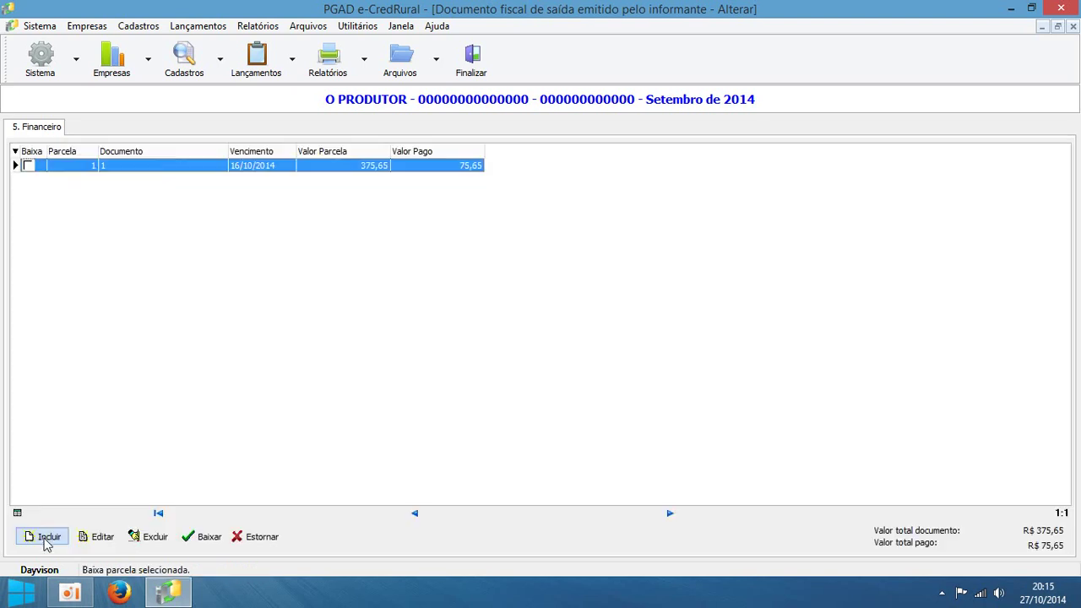
Step: Start a second write-off for the outgoing document's installment with a payment value of 300,00
{"action": "left_click", "coordinate": [198, 543]}
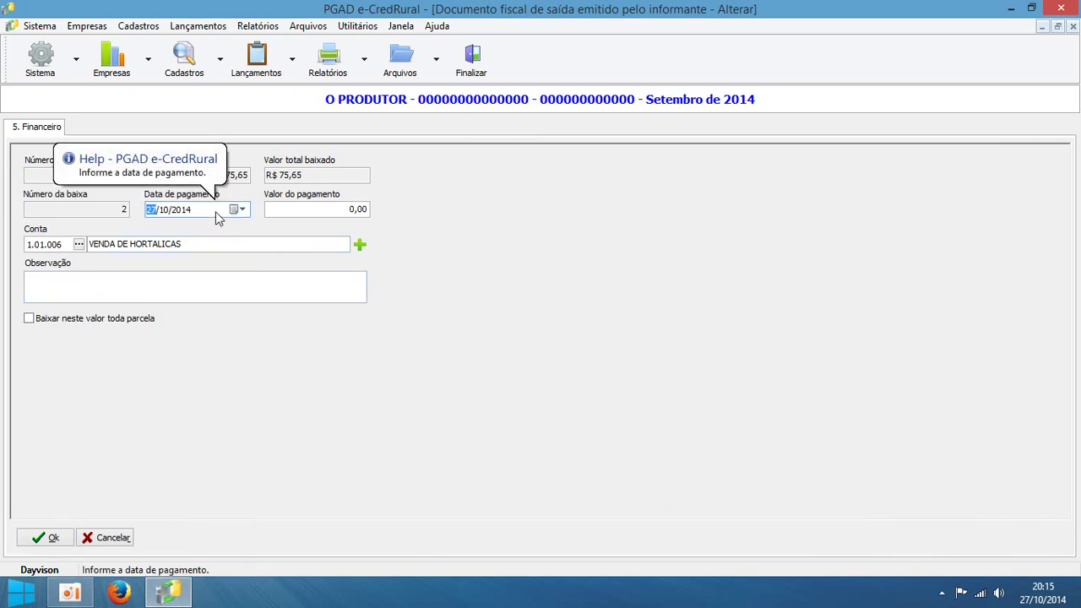
{"action": "left_click", "coordinate": [278, 210]}
{"action": "double_click", "coordinate": [279, 210]}
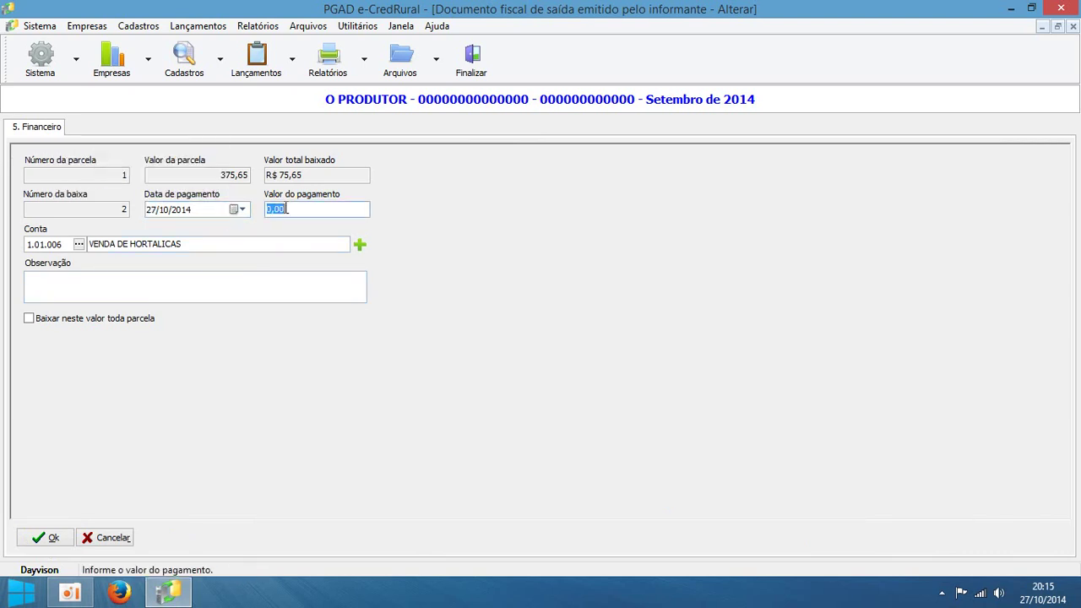
{"action": "type", "text": "300"}
{"action": "key", "text": "Tab"}
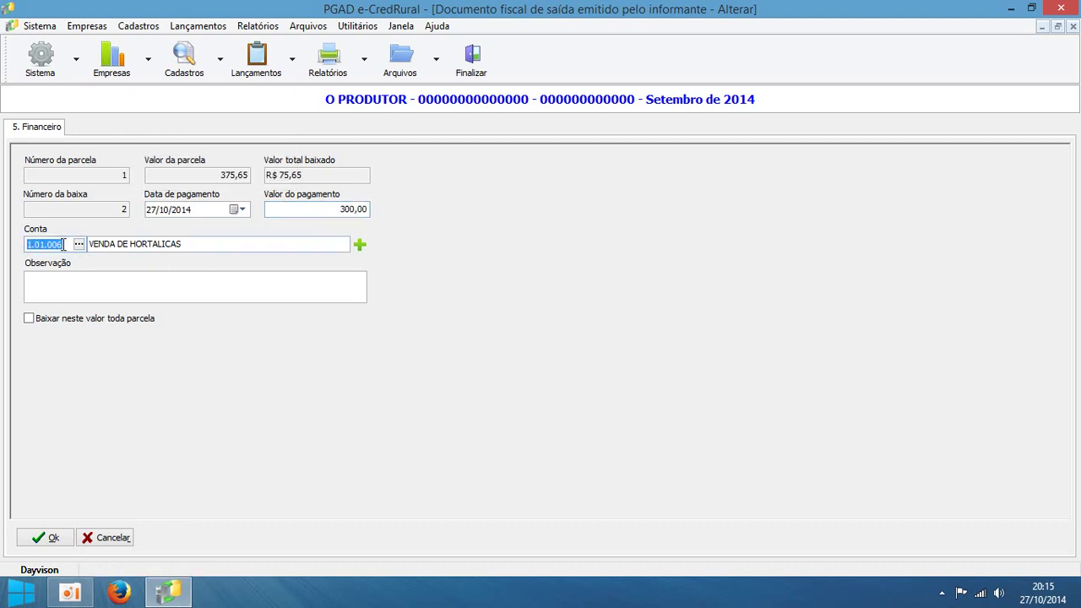
Step: Enter the observation "Pagamento documento..." and save the write-off with the option to settle the whole installment at this value
{"action": "left_click", "coordinate": [59, 280]}
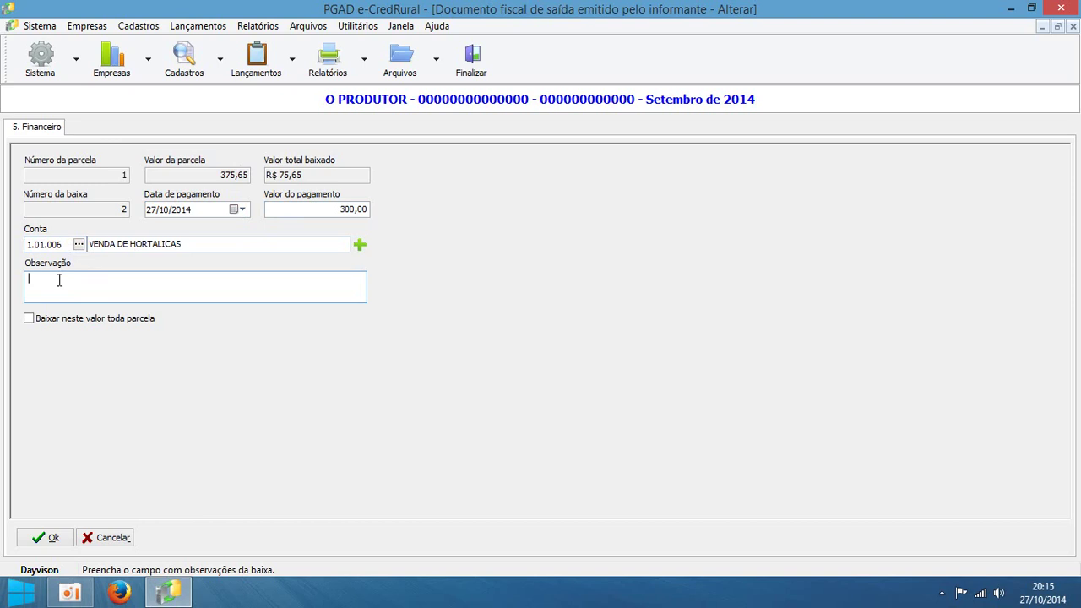
{"action": "type", "text": "Pagamento documento..."}
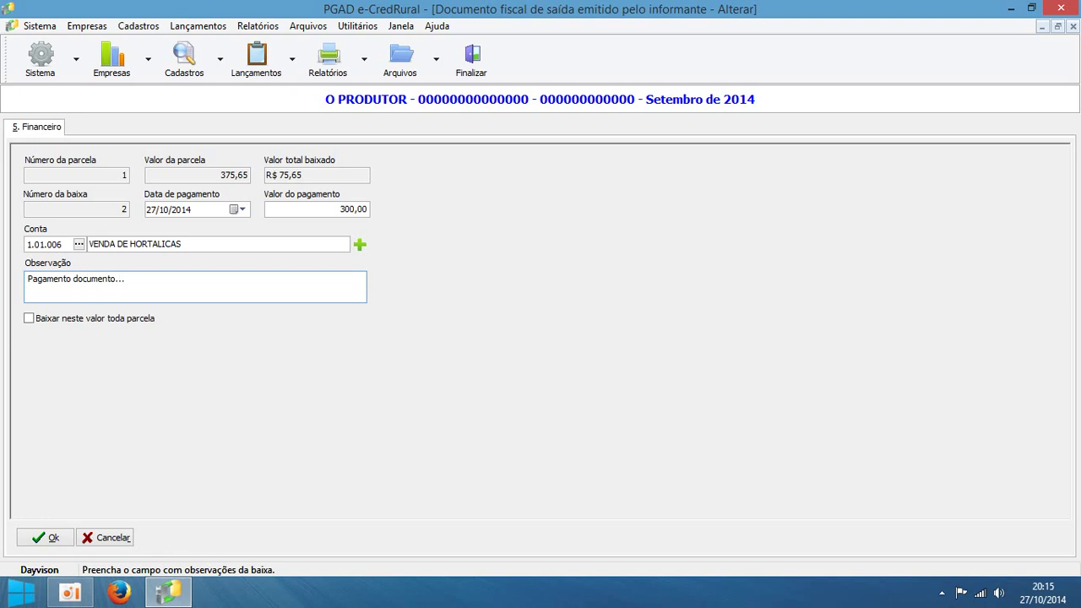
{"action": "left_click", "coordinate": [62, 321]}
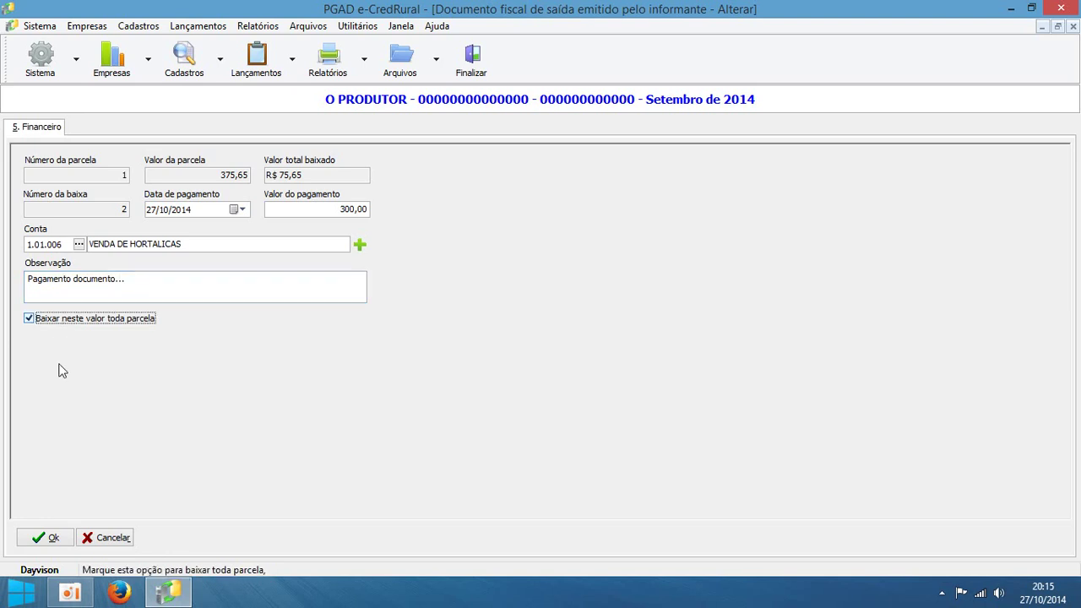
{"action": "left_click", "coordinate": [47, 540]}
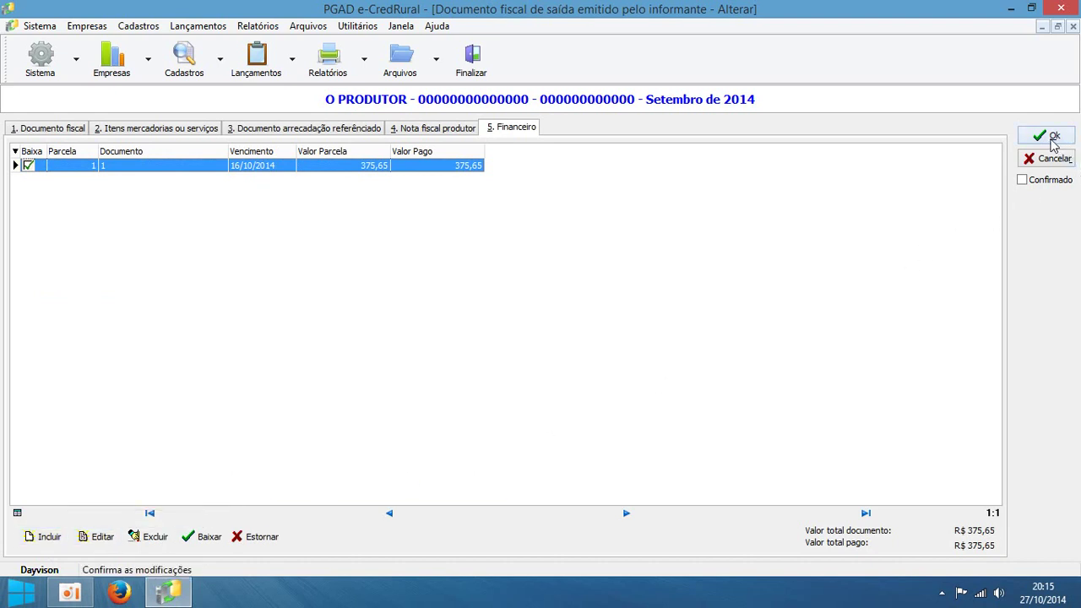
Step: Mark the outgoing document as confirmed, save it, and close the outgoing documents list
{"action": "left_click", "coordinate": [1043, 183]}
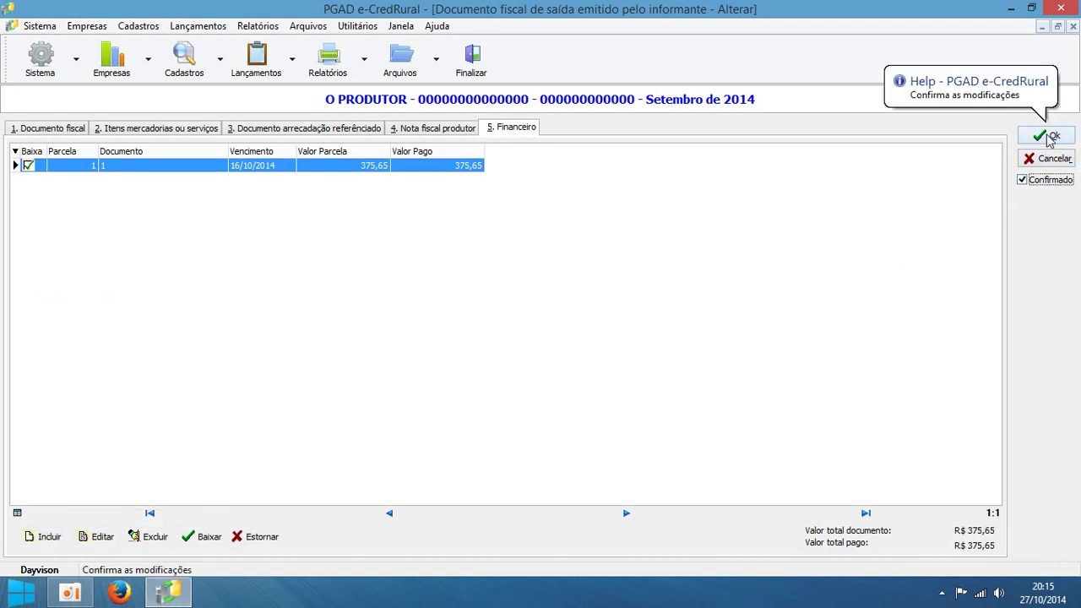
{"action": "left_click", "coordinate": [1051, 137]}
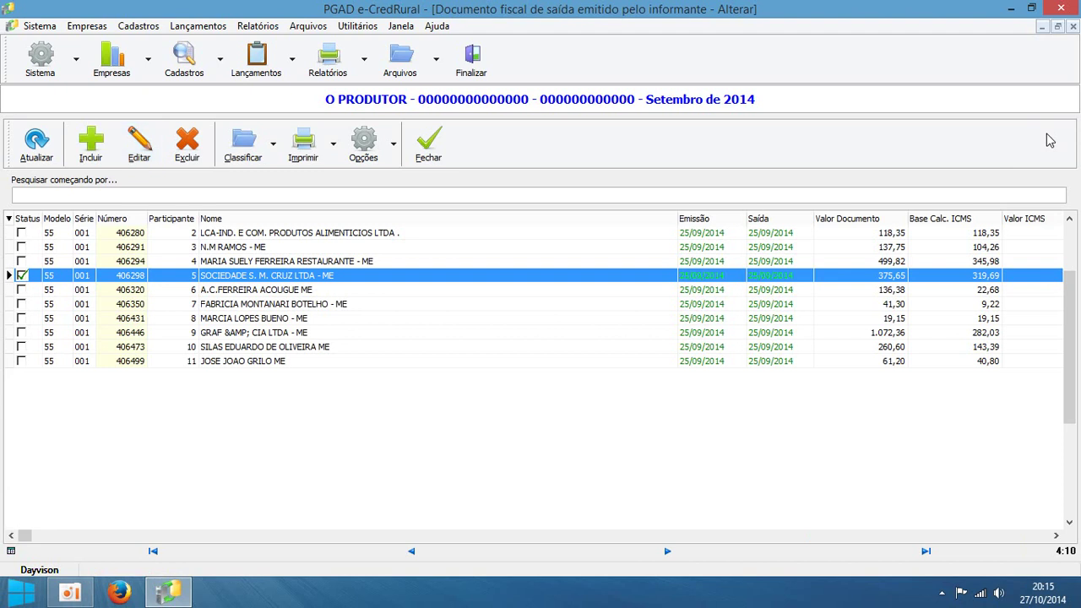
{"action": "left_click", "coordinate": [432, 155]}
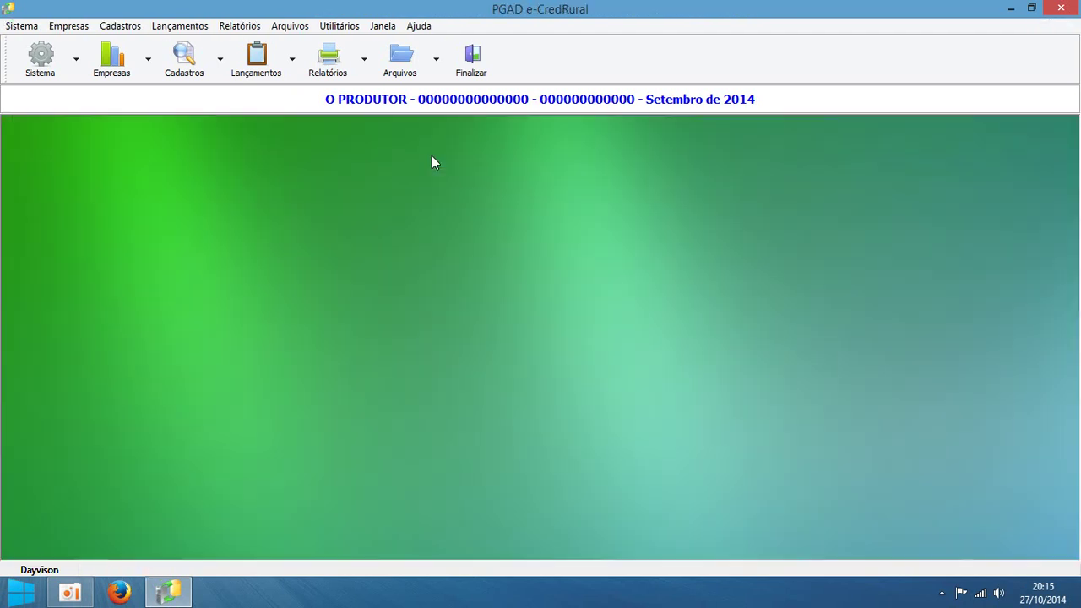
Step: Open the other revenue and expense payments list for the previous month, 01/09/2014 to 30/09/2014
{"action": "left_click", "coordinate": [250, 76]}
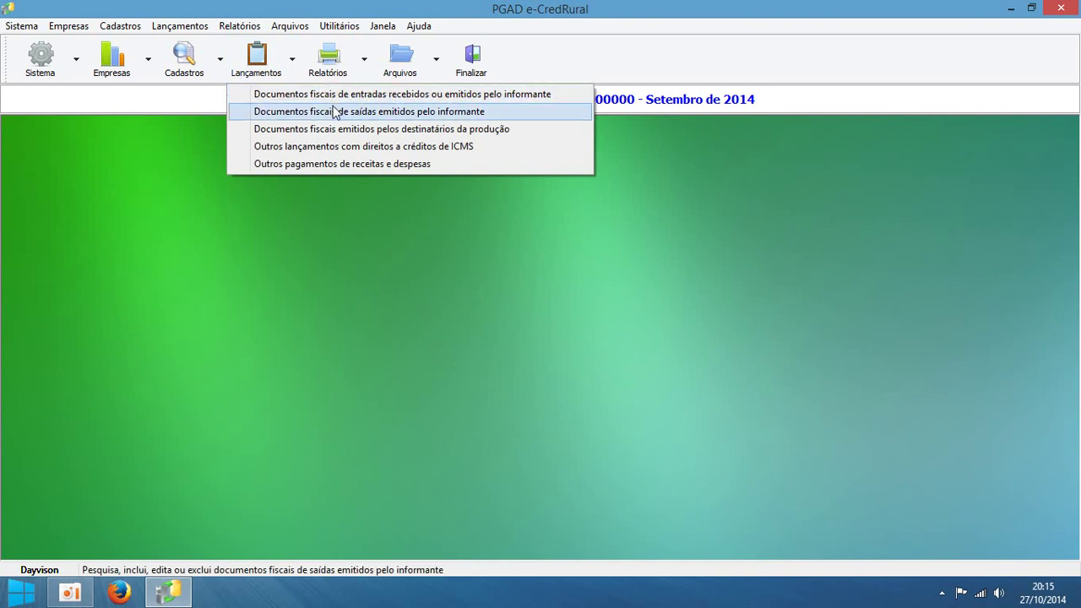
{"action": "left_click", "coordinate": [292, 168]}
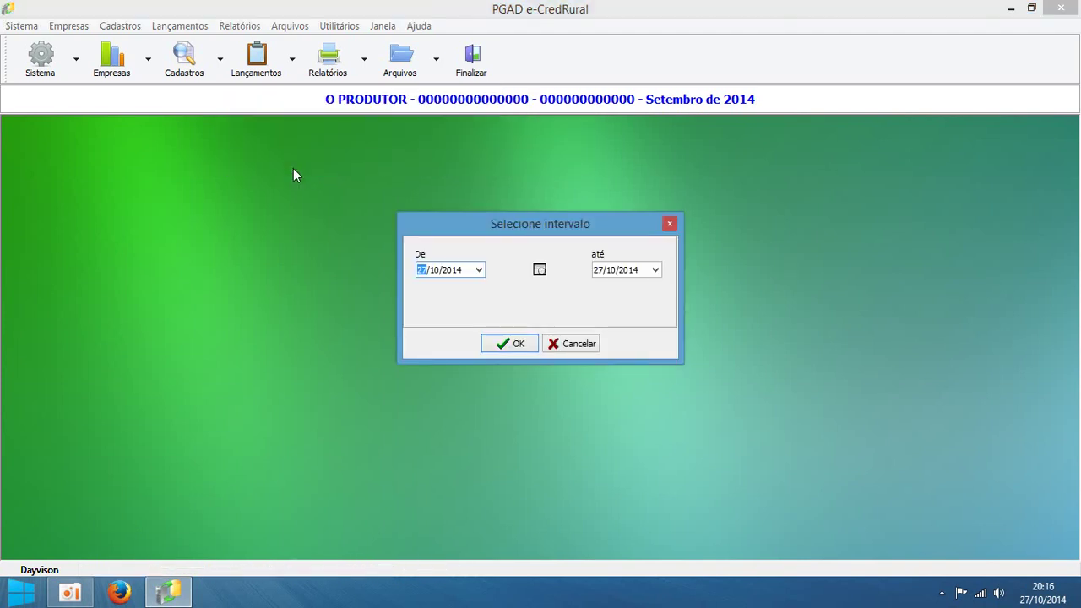
{"action": "left_click", "coordinate": [543, 271]}
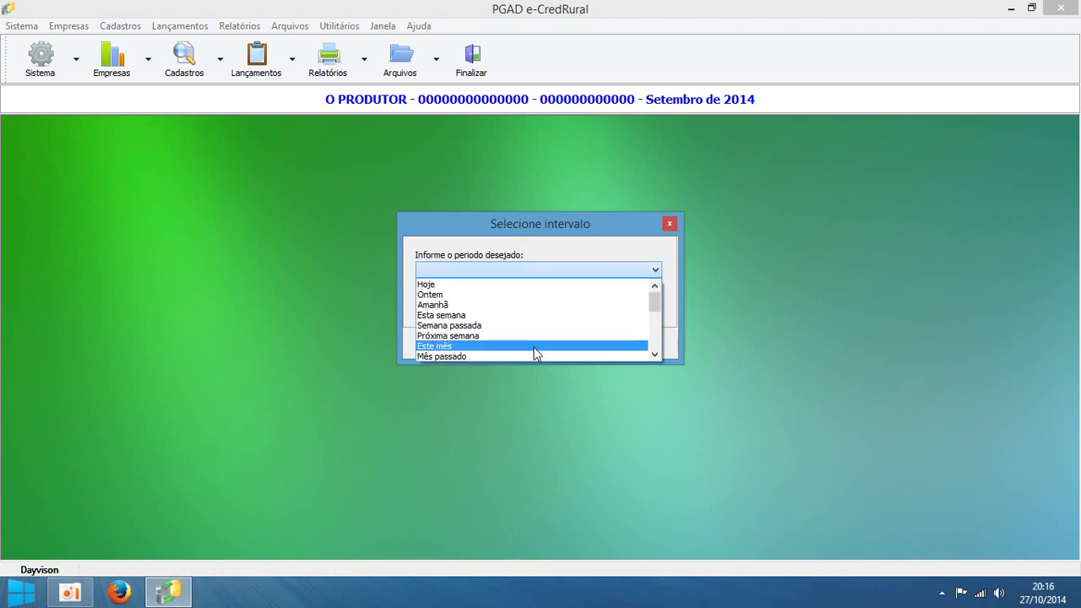
{"action": "left_click", "coordinate": [523, 358]}
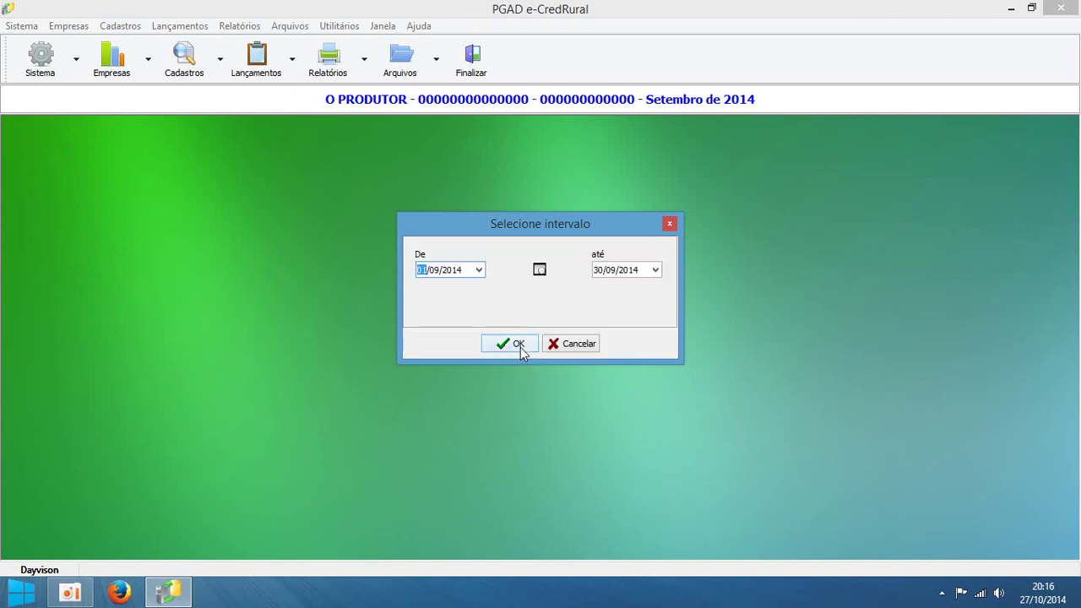
{"action": "left_click", "coordinate": [520, 347]}
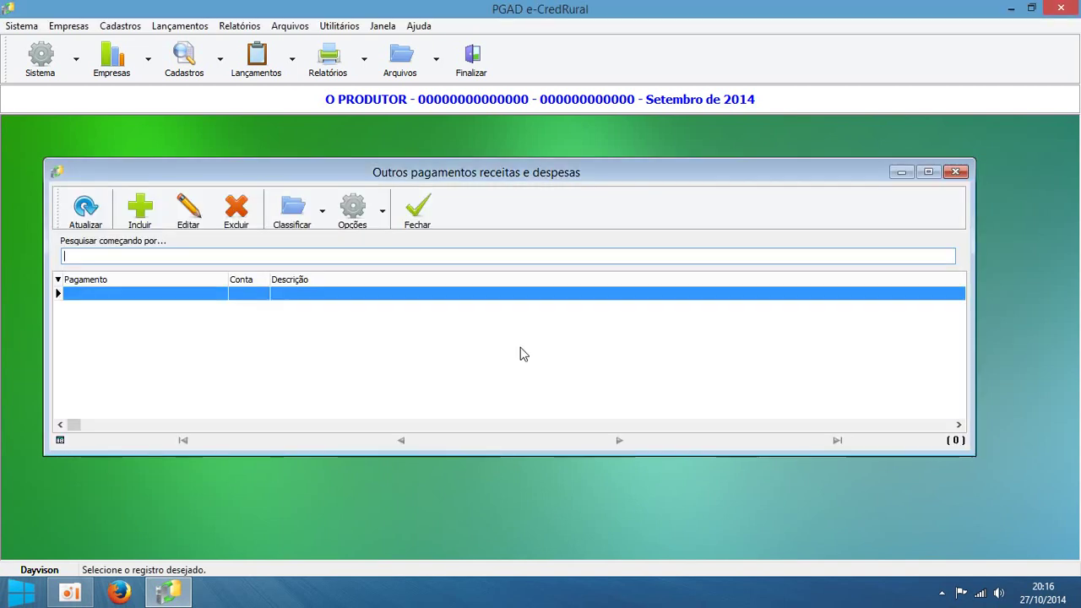
Step: Add a new payment record dated 26/09/2014 with a payment value of 100,00
{"action": "left_click", "coordinate": [140, 221]}
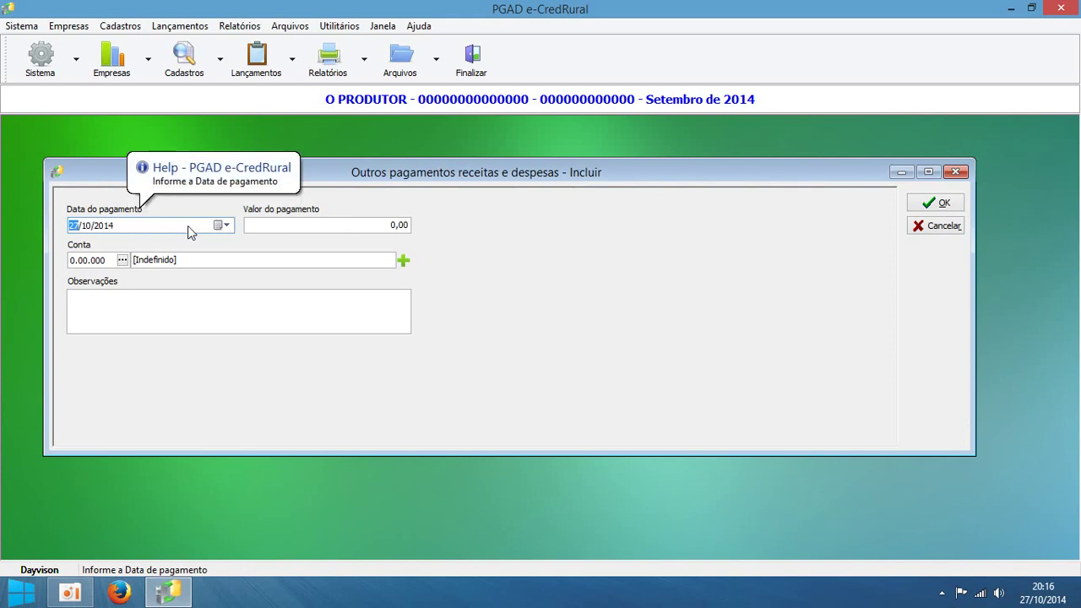
{"action": "key", "text": "Down"}
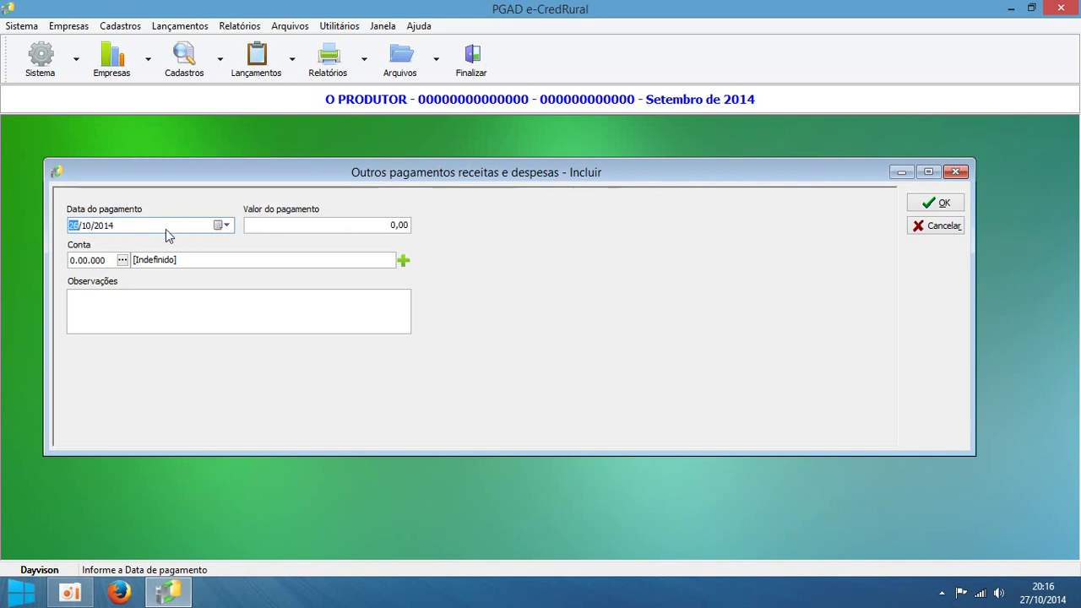
{"action": "left_click", "coordinate": [85, 226]}
{"action": "key", "text": "Down"}
{"action": "key", "text": "Tab"}
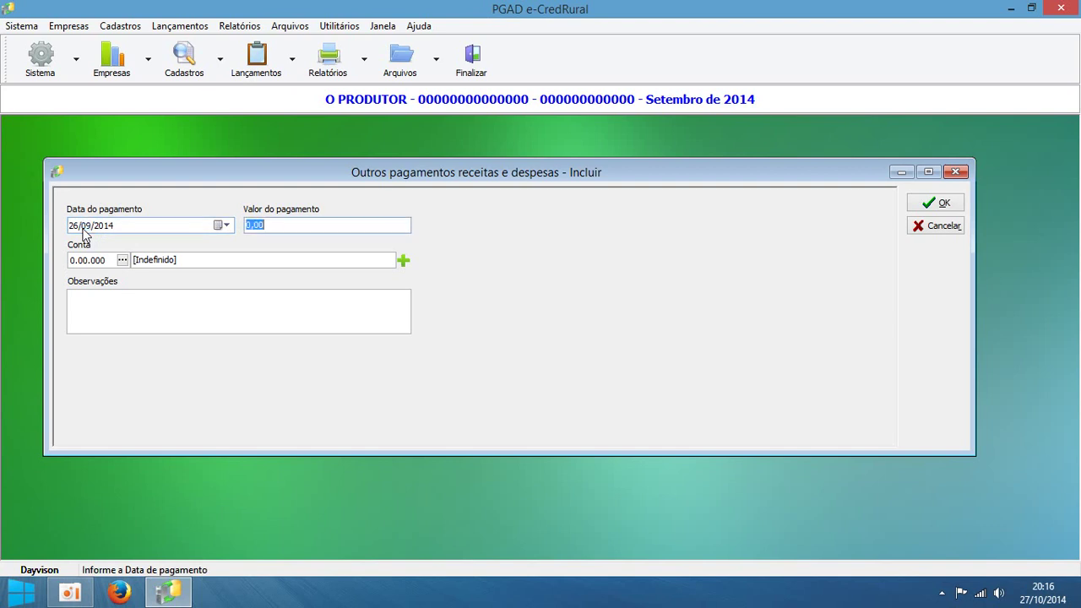
{"action": "type", "text": "10"}
{"action": "key", "text": "Tab"}
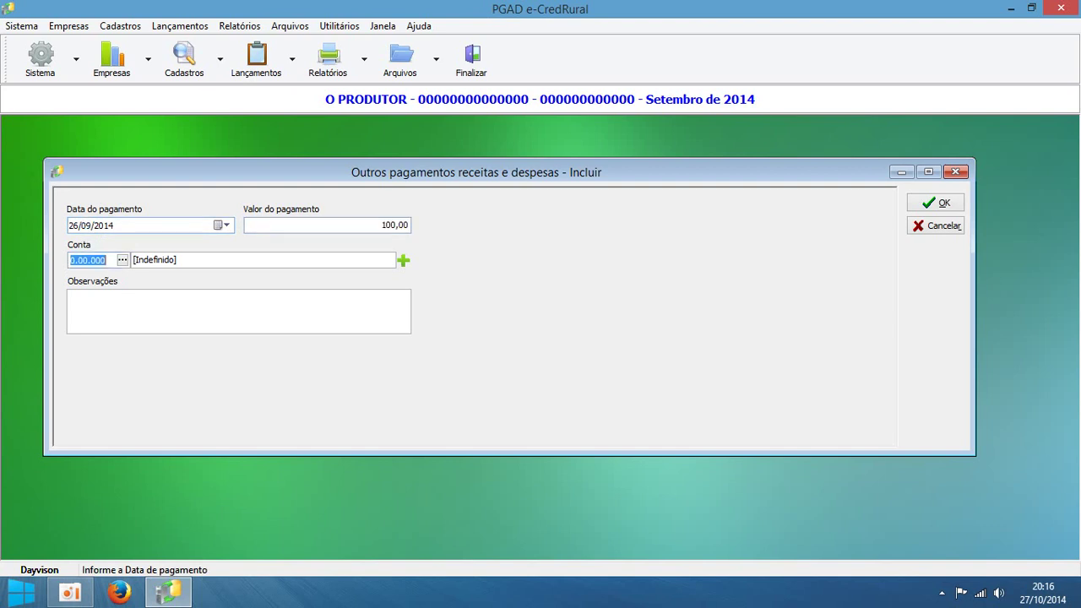
Step: Assign account 1.01.011 VENDA DE TRIGO to the new payment
{"action": "left_click", "coordinate": [123, 261]}
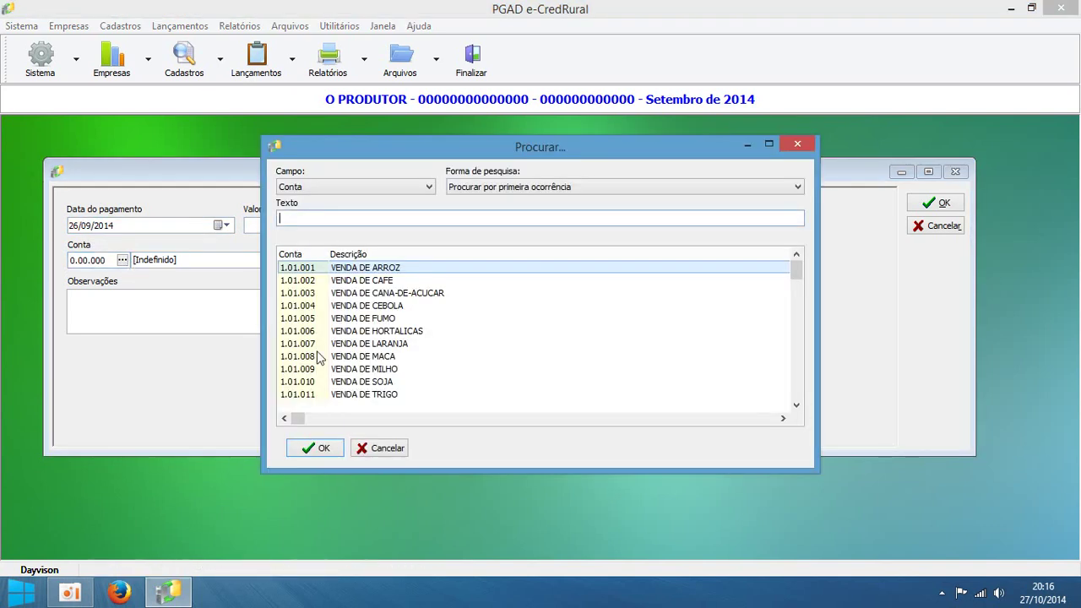
{"action": "left_click", "coordinate": [799, 365]}
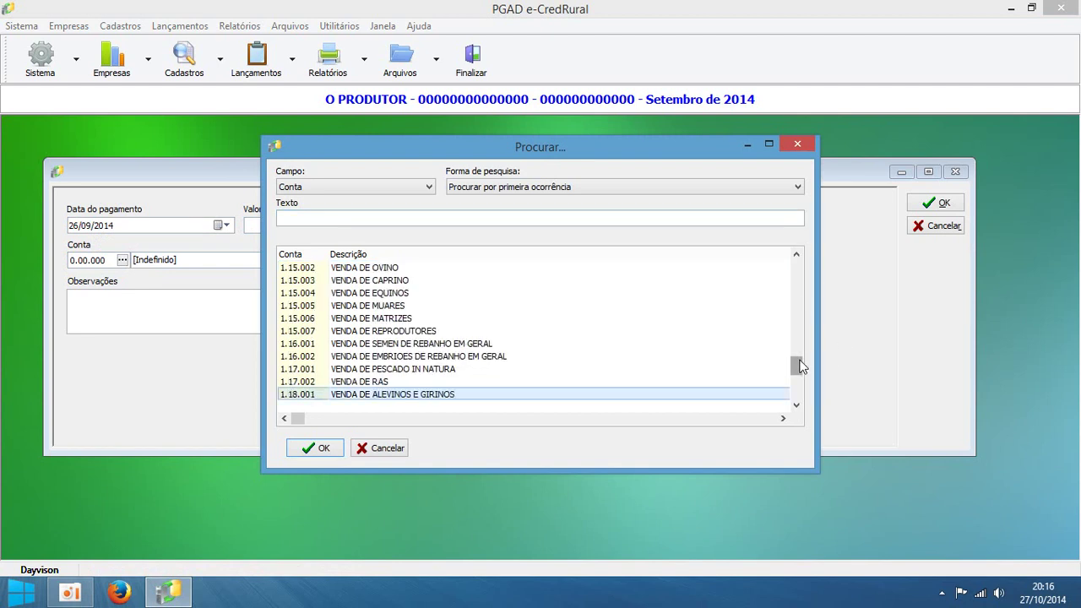
{"action": "scroll", "coordinate": [816, 405], "scroll_direction": "down", "scroll_amount": 5}
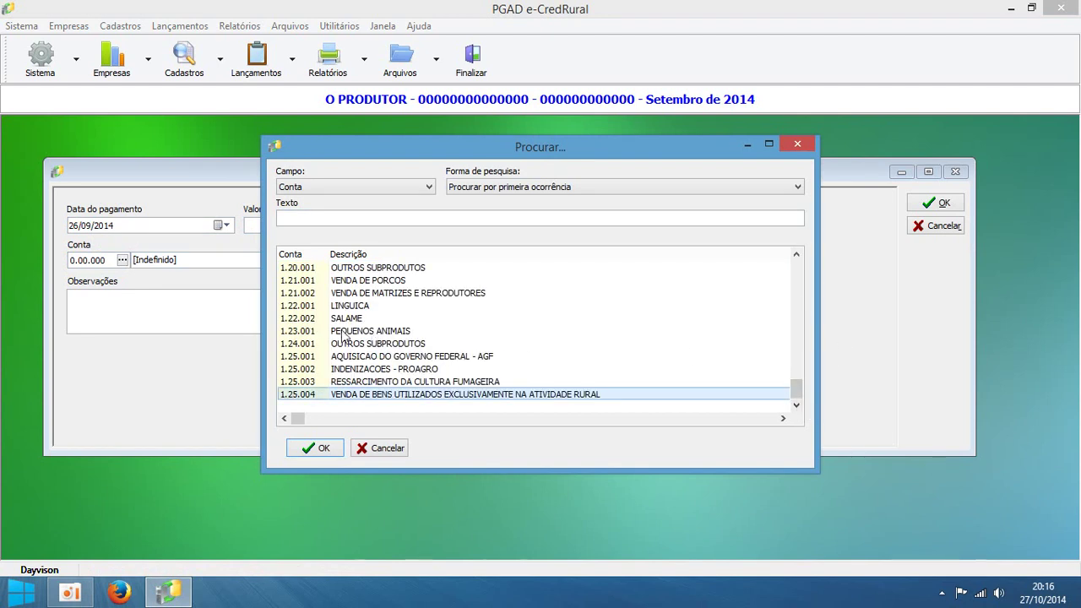
{"action": "left_click", "coordinate": [314, 309]}
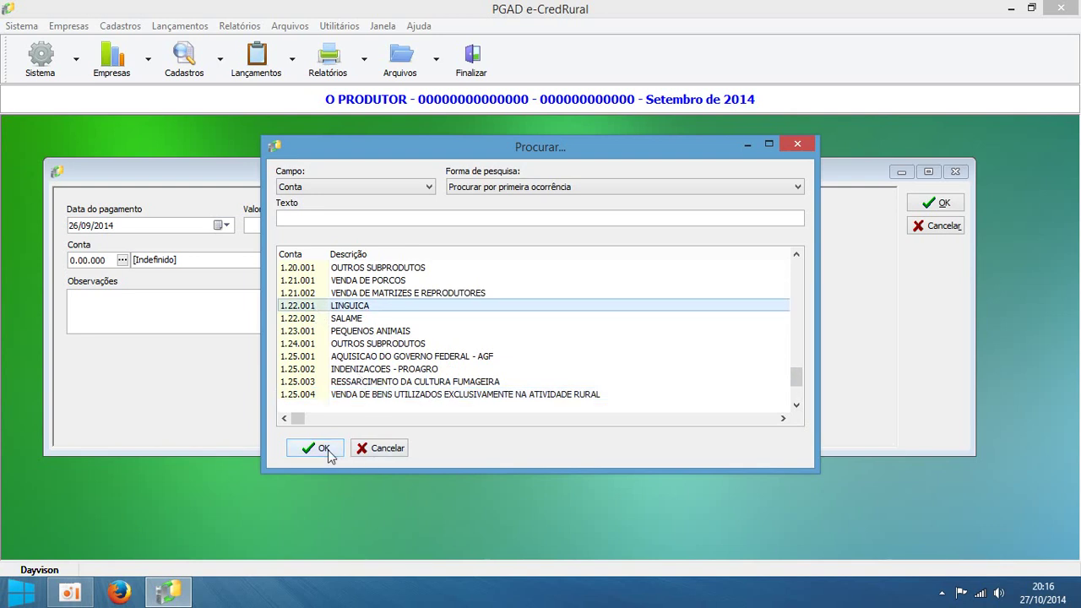
{"action": "left_click", "coordinate": [803, 281]}
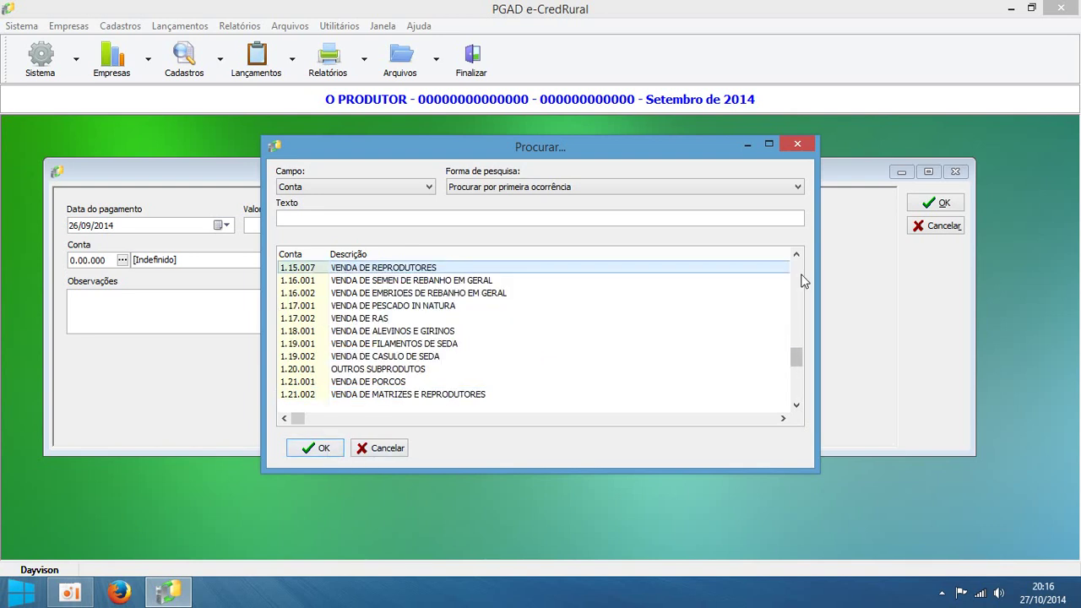
{"action": "left_click", "coordinate": [314, 320]}
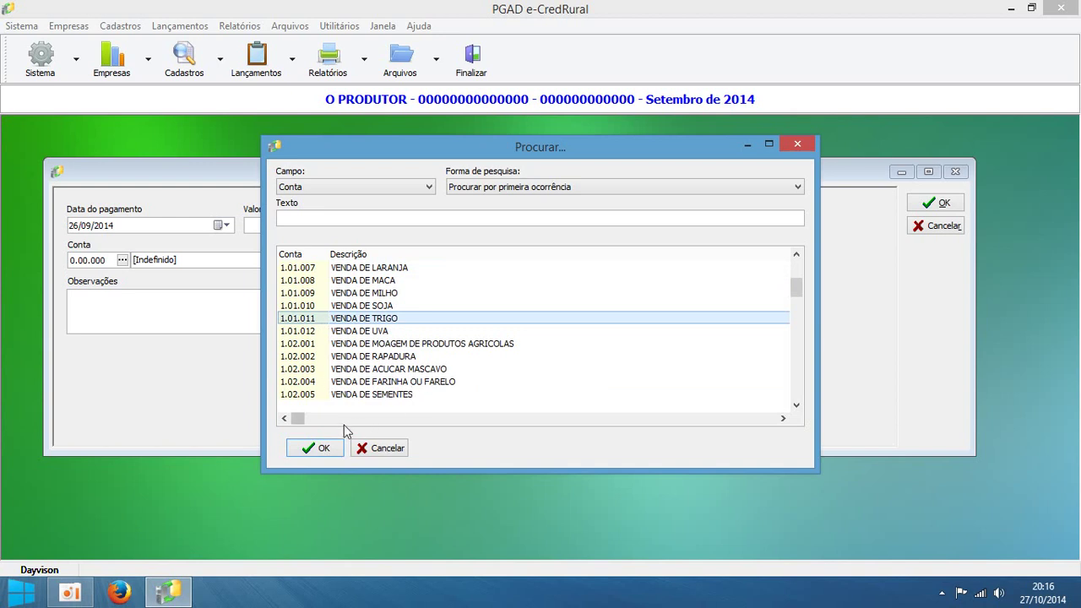
{"action": "left_click", "coordinate": [319, 456]}
Step: Enter the observation "Baixa pagamento .." and save the new payment record
{"action": "left_click", "coordinate": [242, 323]}
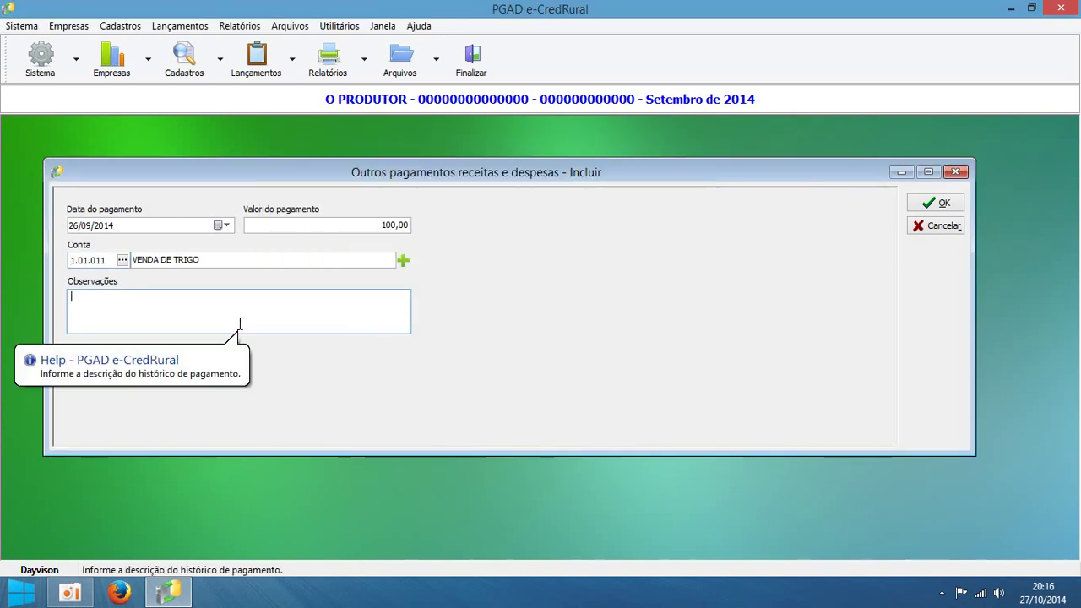
{"action": "type", "text": "Baixa"}
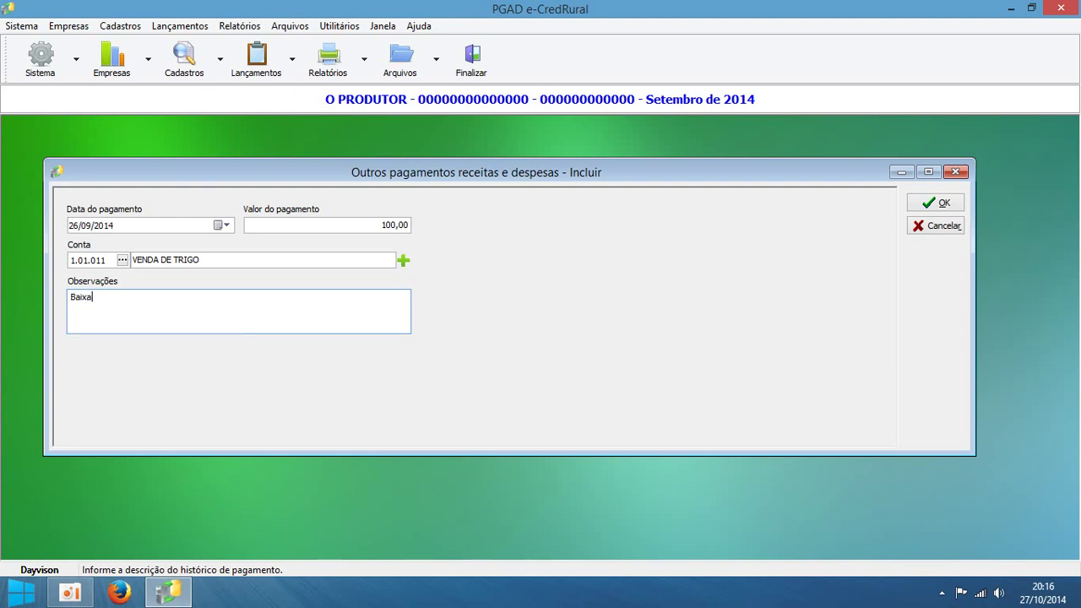
{"action": "type", "text": " pagamento .."}
{"action": "left_click", "coordinate": [940, 204]}
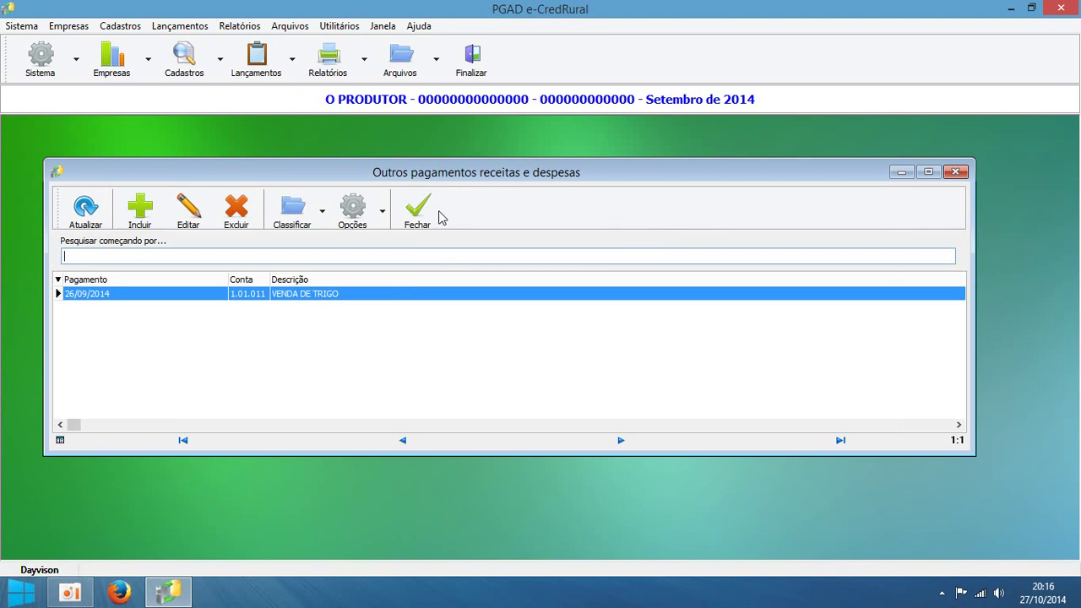
Step: Close the other revenue and expense payments list
{"action": "left_click", "coordinate": [279, 78]}
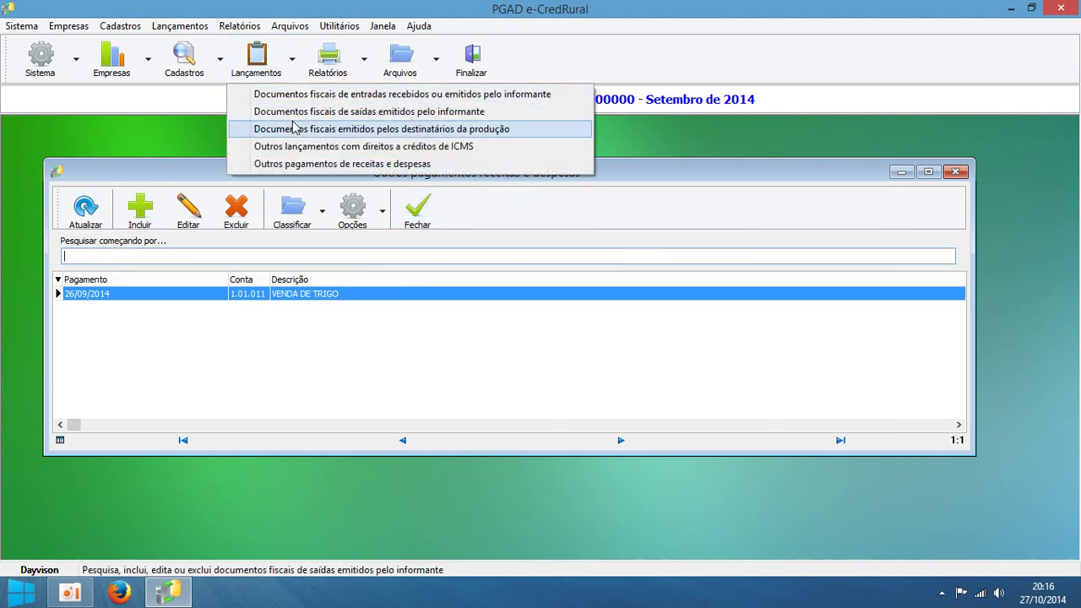
{"action": "left_click", "coordinate": [422, 215]}
{"action": "left_click", "coordinate": [422, 215]}
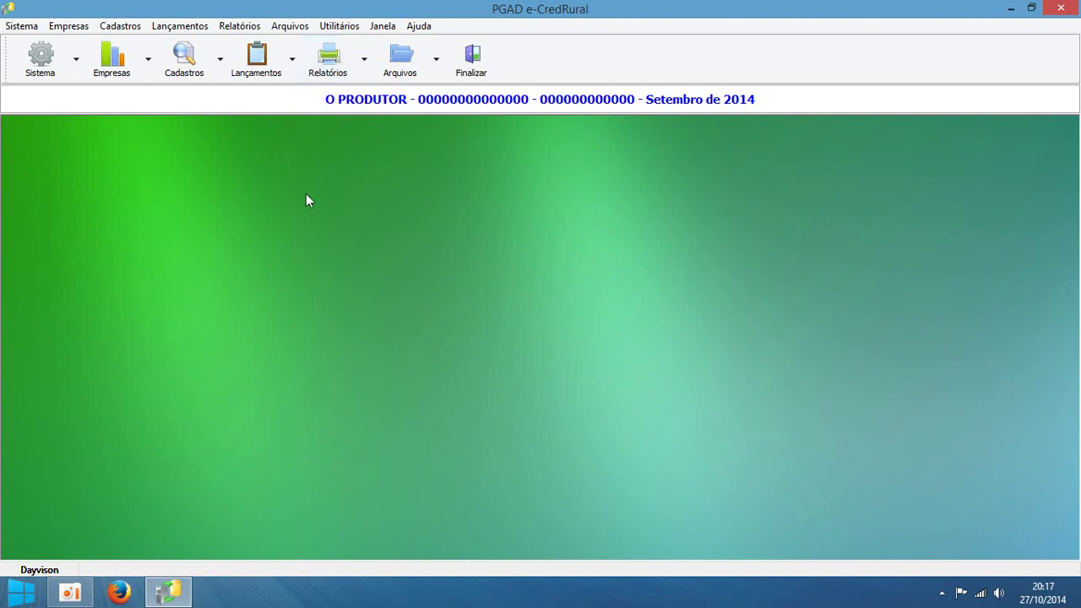
Step: Open the accounts payable report options and set the report period to Setembro de 2014
{"action": "left_click", "coordinate": [289, 26]}
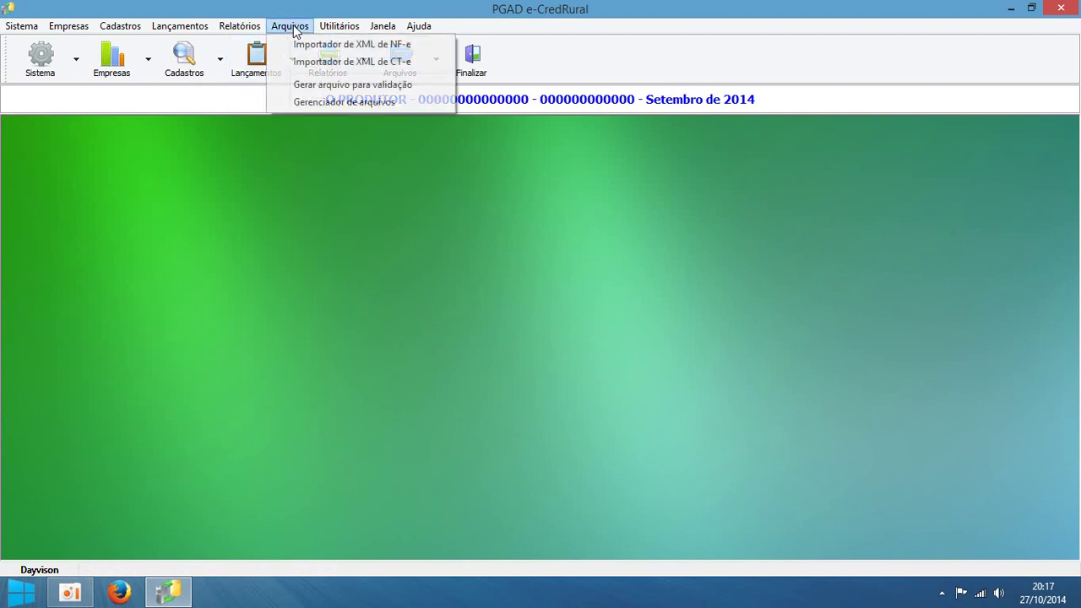
{"action": "left_click", "coordinate": [301, 13]}
{"action": "left_click", "coordinate": [240, 26]}
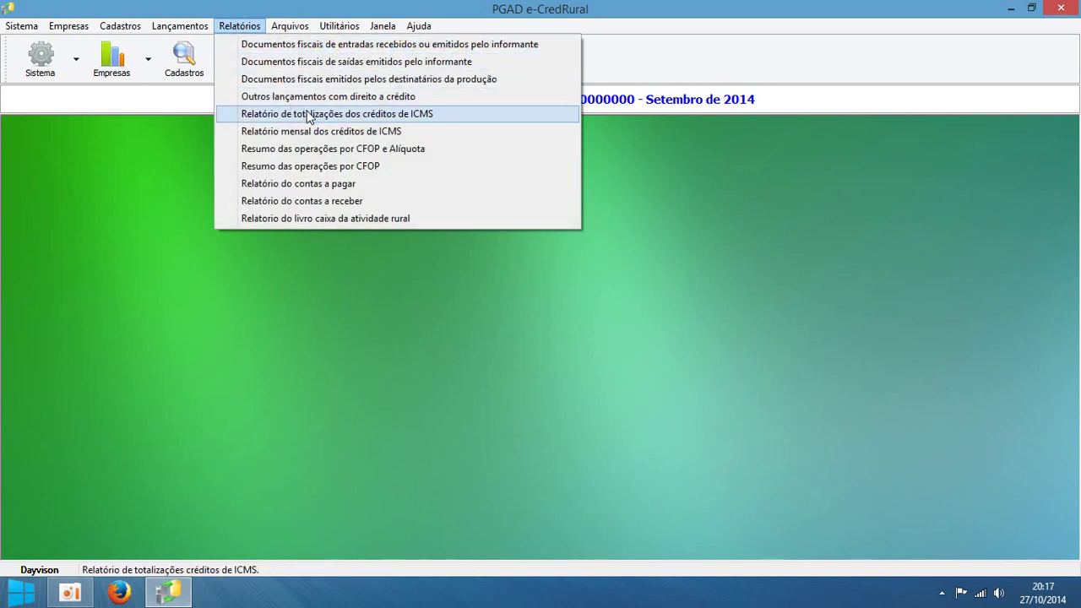
{"action": "left_click", "coordinate": [341, 187]}
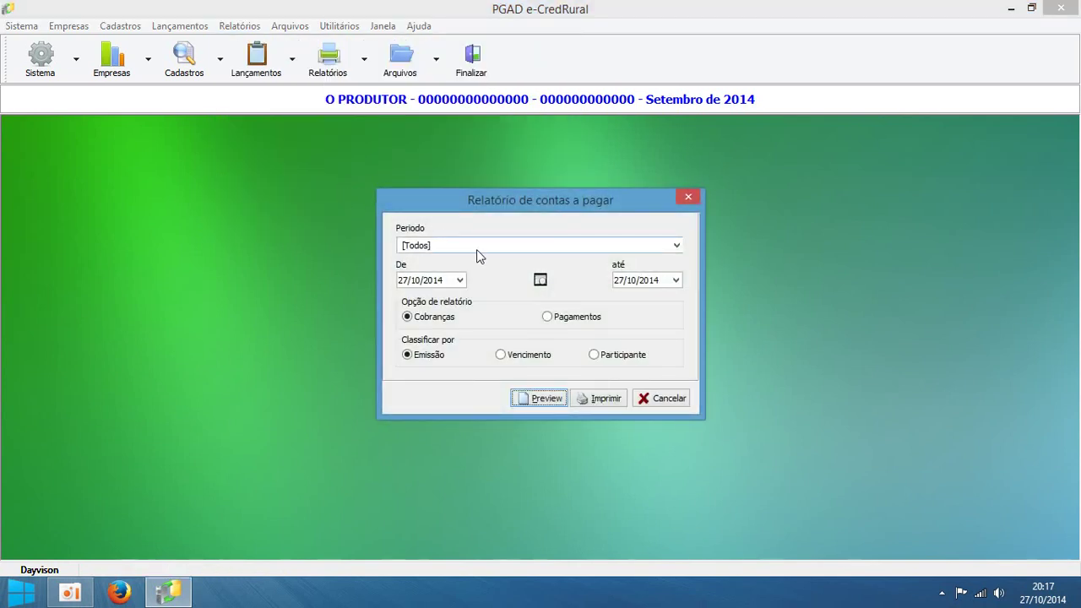
{"action": "left_click", "coordinate": [476, 249]}
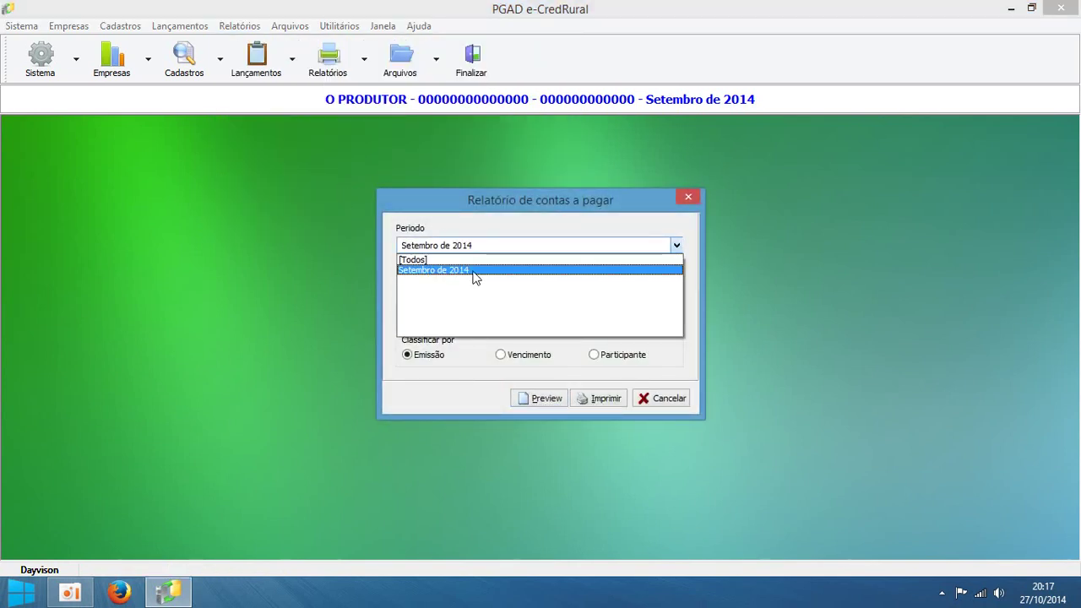
{"action": "left_click", "coordinate": [476, 270]}
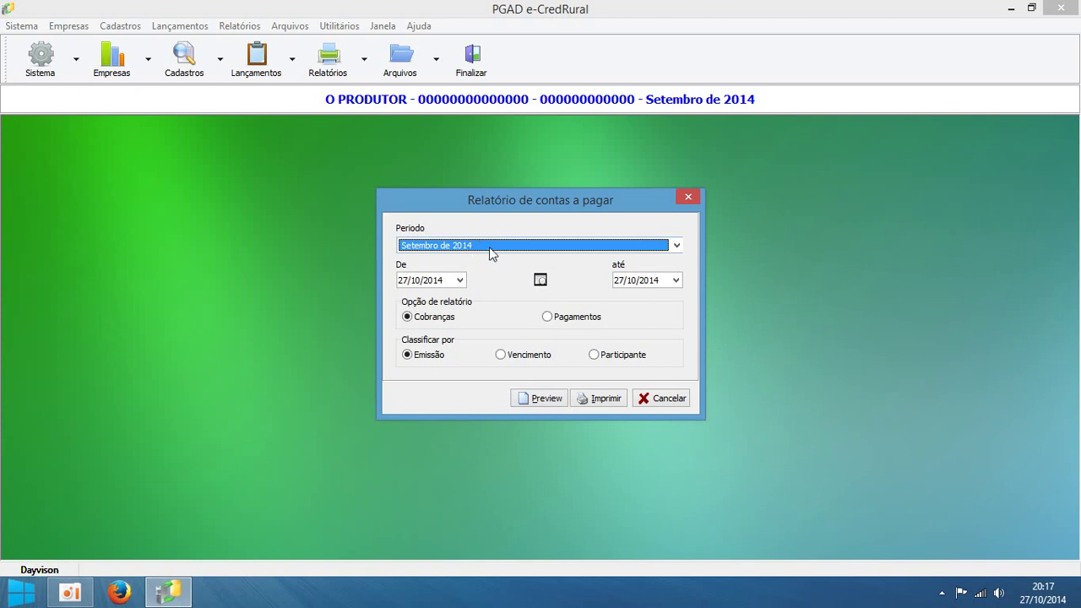
Step: Set the payables report period to [Todos] with the Mês passado date range, preview the charges classified by Emissão, and close the preview
{"action": "left_click", "coordinate": [483, 247]}
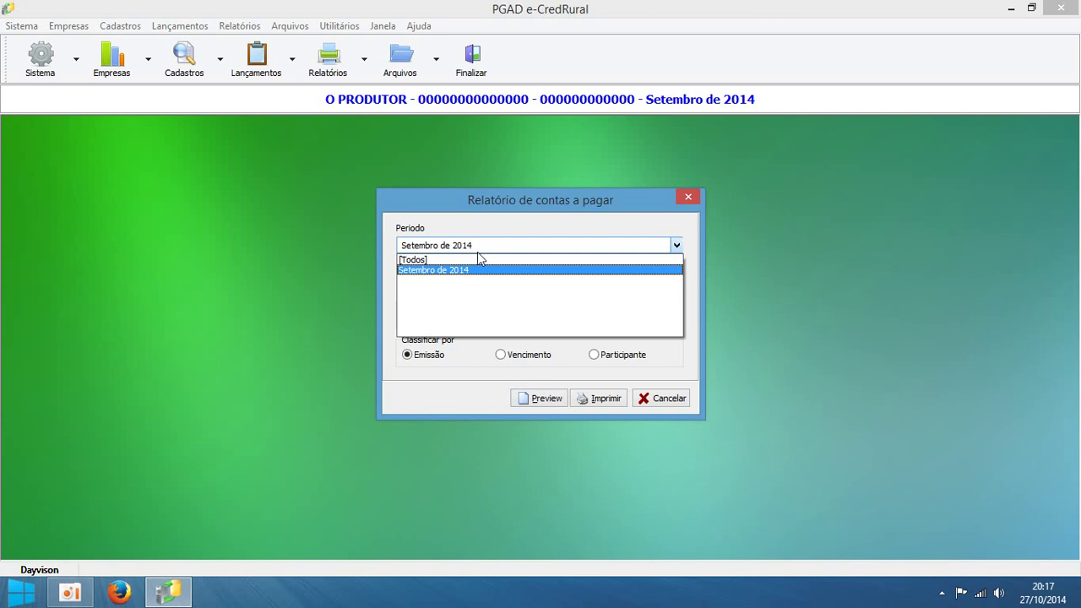
{"action": "left_click", "coordinate": [475, 260]}
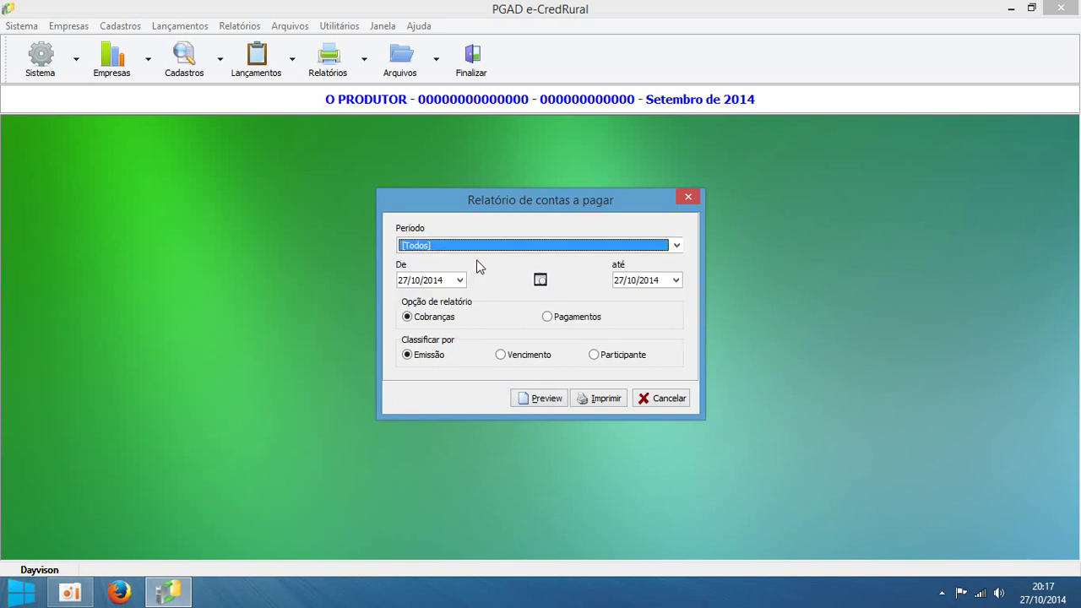
{"action": "left_click", "coordinate": [534, 284]}
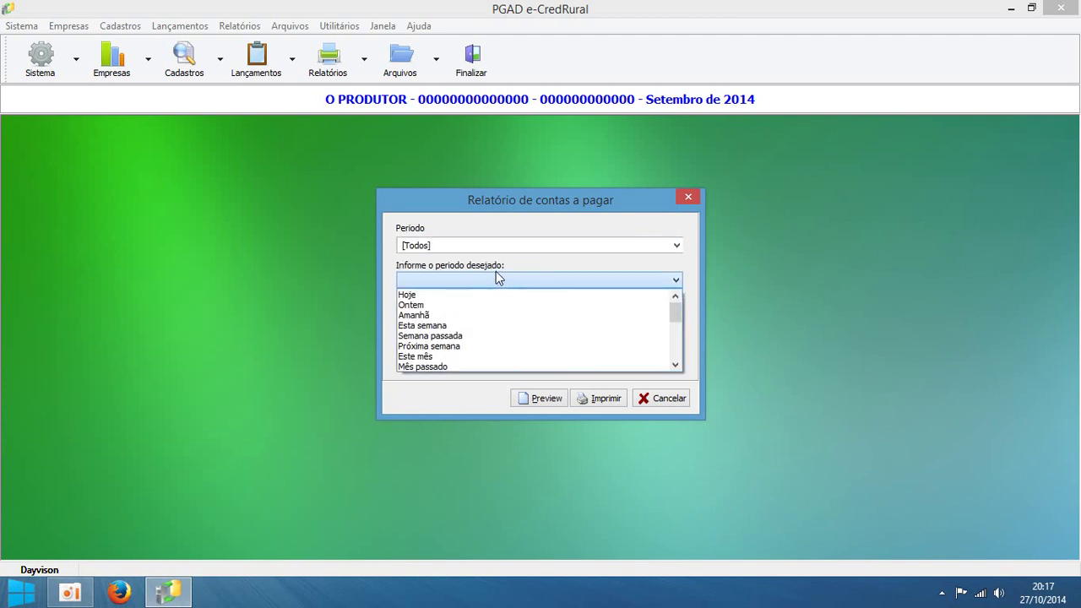
{"action": "left_click", "coordinate": [494, 365]}
{"action": "left_click", "coordinate": [408, 355]}
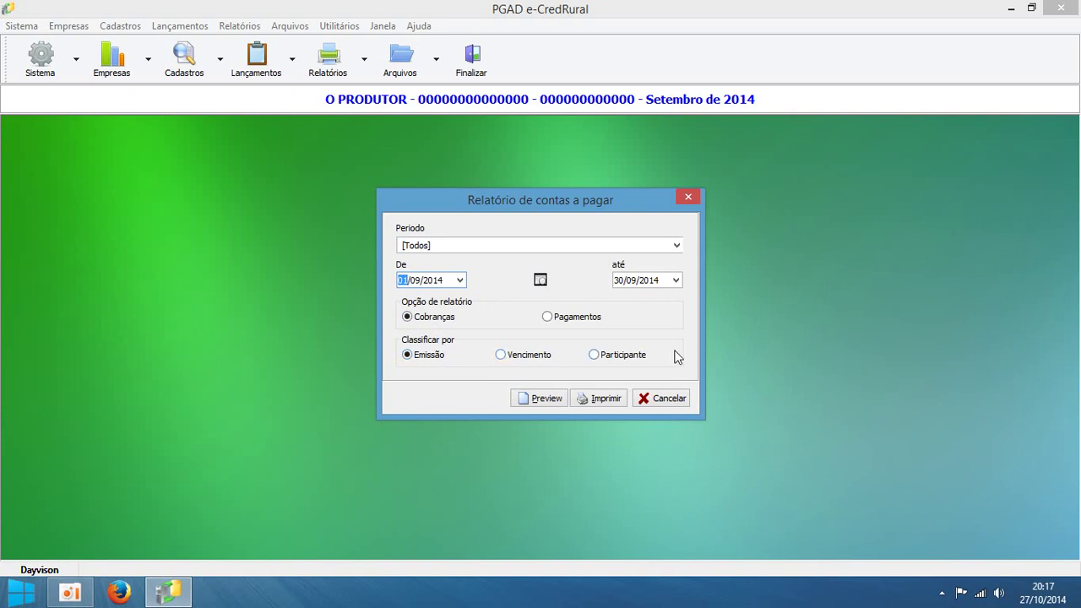
{"action": "left_click", "coordinate": [545, 399]}
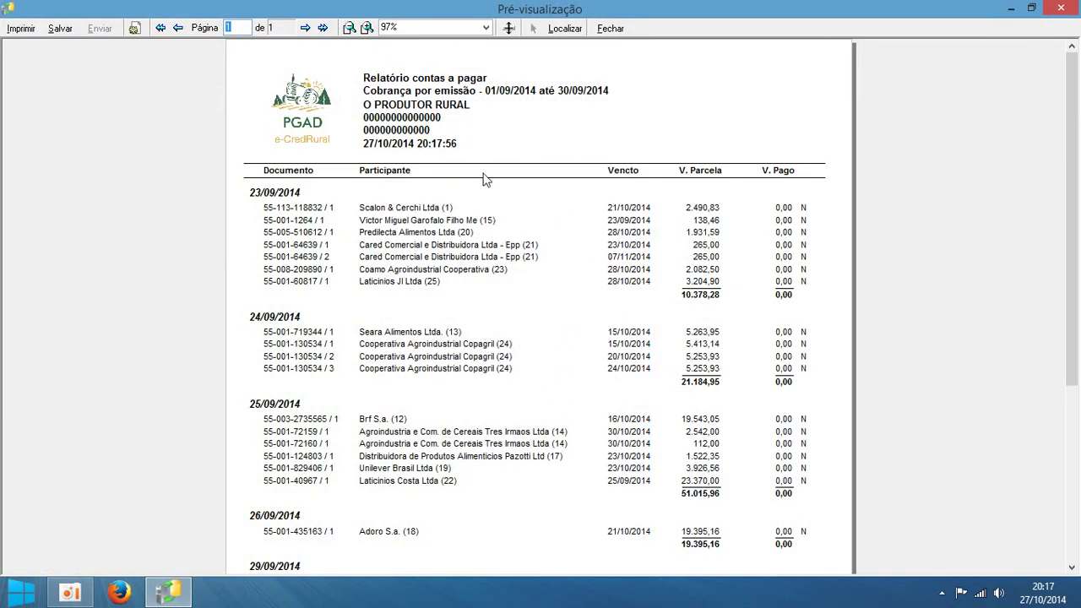
{"action": "left_click", "coordinate": [613, 28]}
Step: Preview last month's payable charges classified by Vencimento and close the preview
{"action": "left_click", "coordinate": [534, 356]}
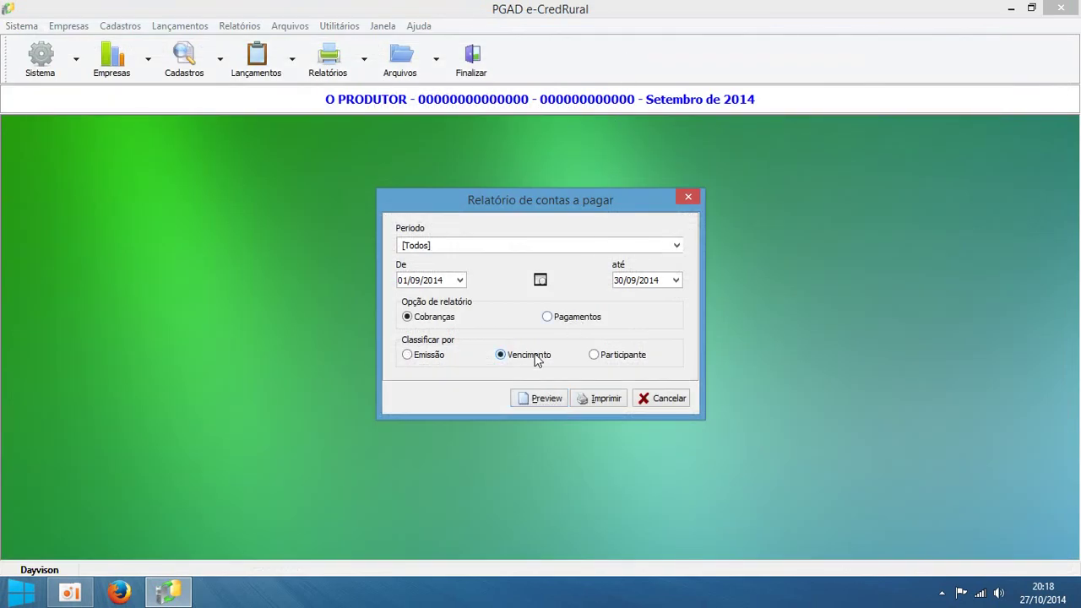
{"action": "left_click", "coordinate": [543, 398]}
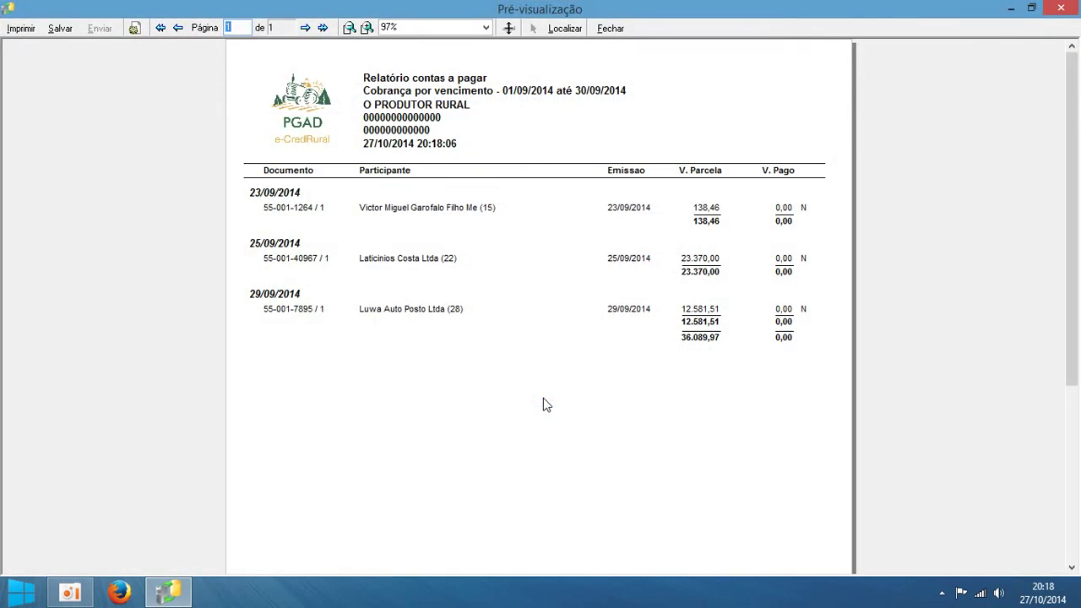
{"action": "left_click", "coordinate": [612, 28]}
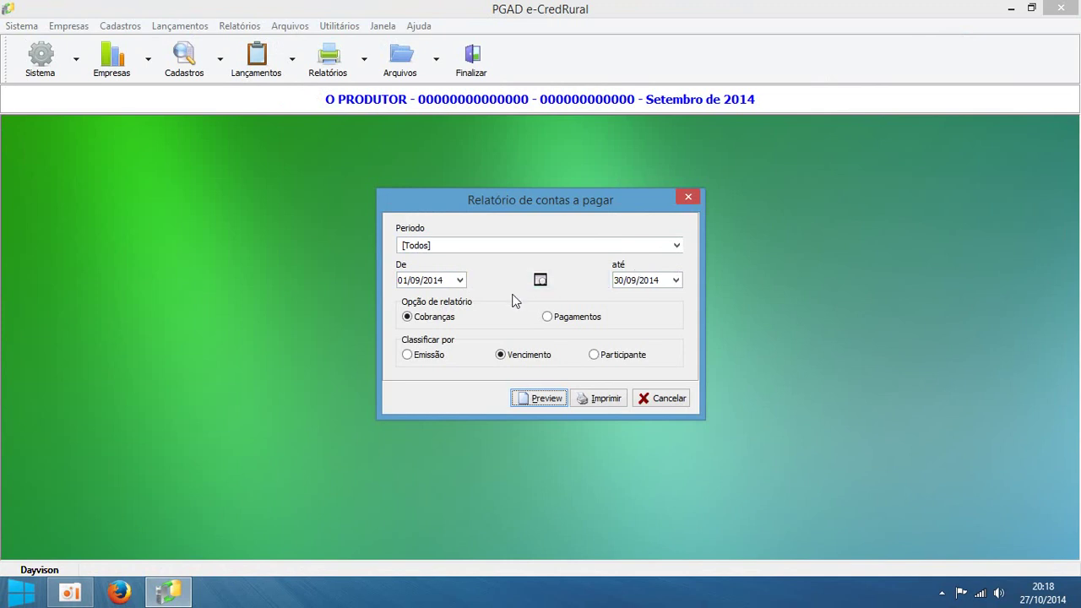
Step: Change the payables date range to Este mês, preview the charges by due date through to the end, and close the preview
{"action": "left_click", "coordinate": [541, 280]}
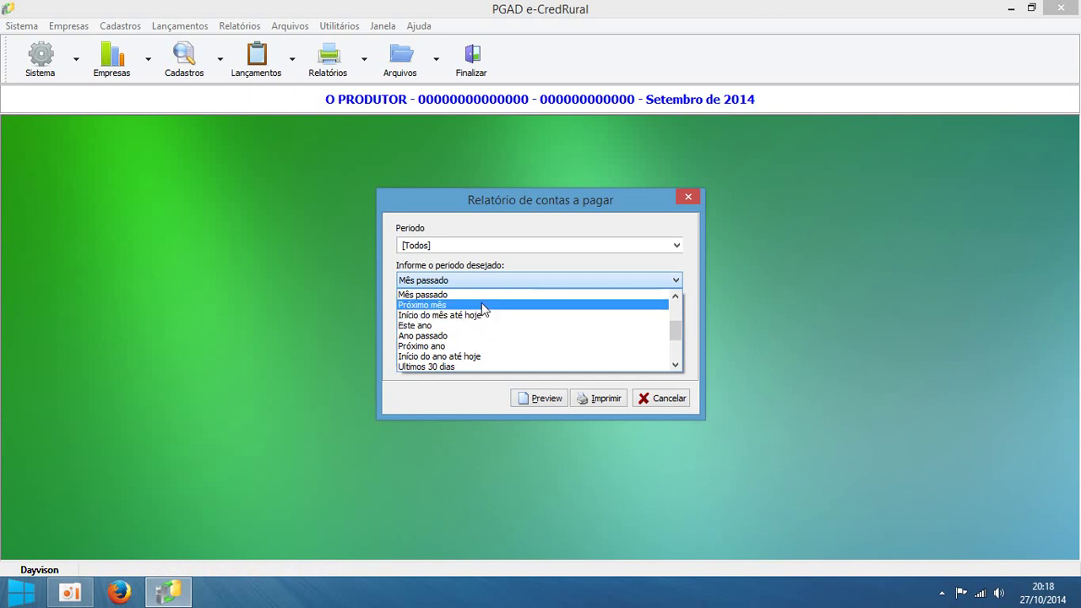
{"action": "scroll", "coordinate": [482, 309], "scroll_direction": "up", "scroll_amount": 1}
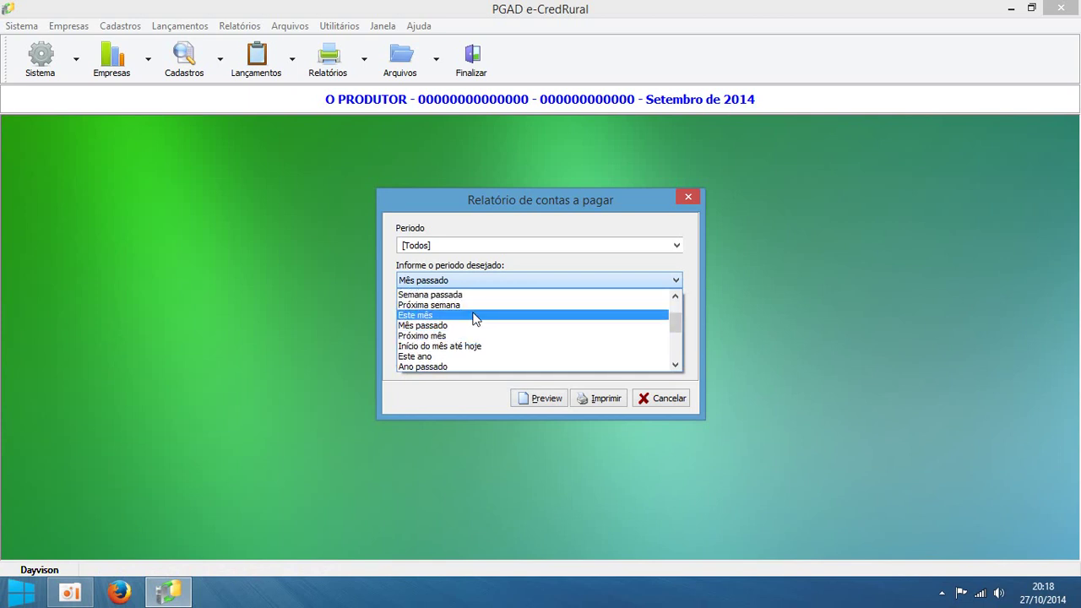
{"action": "left_click", "coordinate": [474, 315]}
{"action": "left_click", "coordinate": [536, 398]}
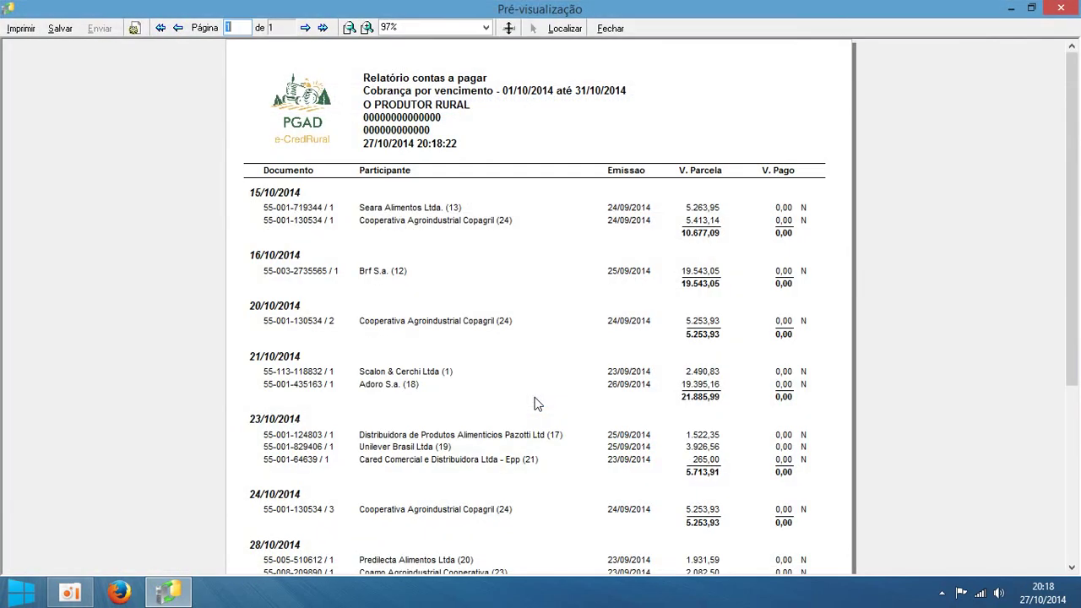
{"action": "scroll", "coordinate": [707, 297], "scroll_direction": "down", "scroll_amount": 3}
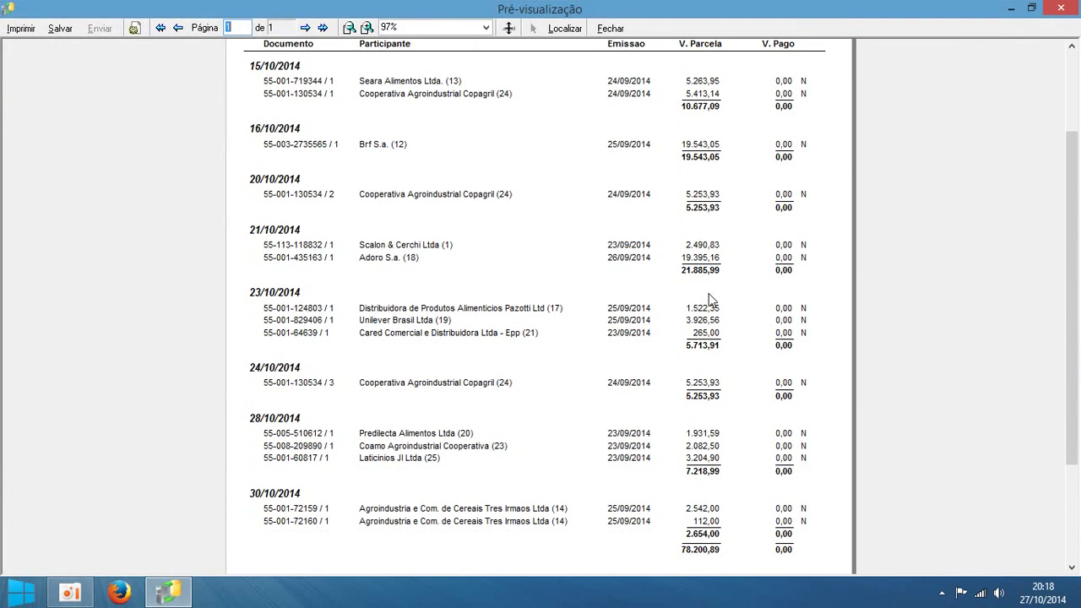
{"action": "scroll", "coordinate": [707, 297], "scroll_direction": "up", "scroll_amount": 3}
{"action": "left_click", "coordinate": [612, 28]}
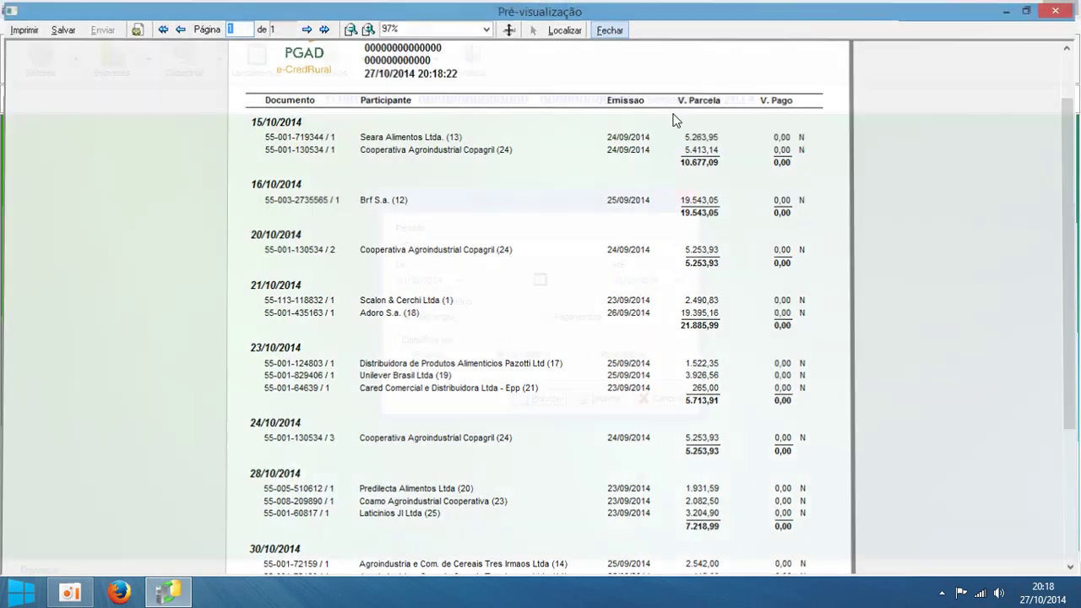
Step: Preview the payables report for Pagamentos by due date from 01/09/2014 to 31/10/2014, and close the report
{"action": "left_click", "coordinate": [580, 326]}
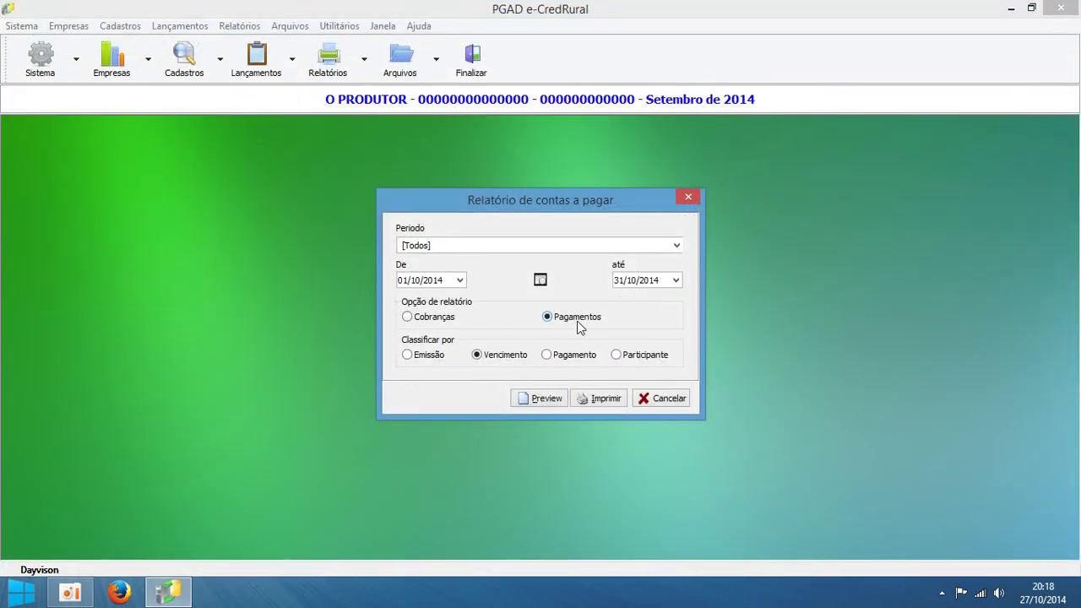
{"action": "left_click", "coordinate": [416, 281]}
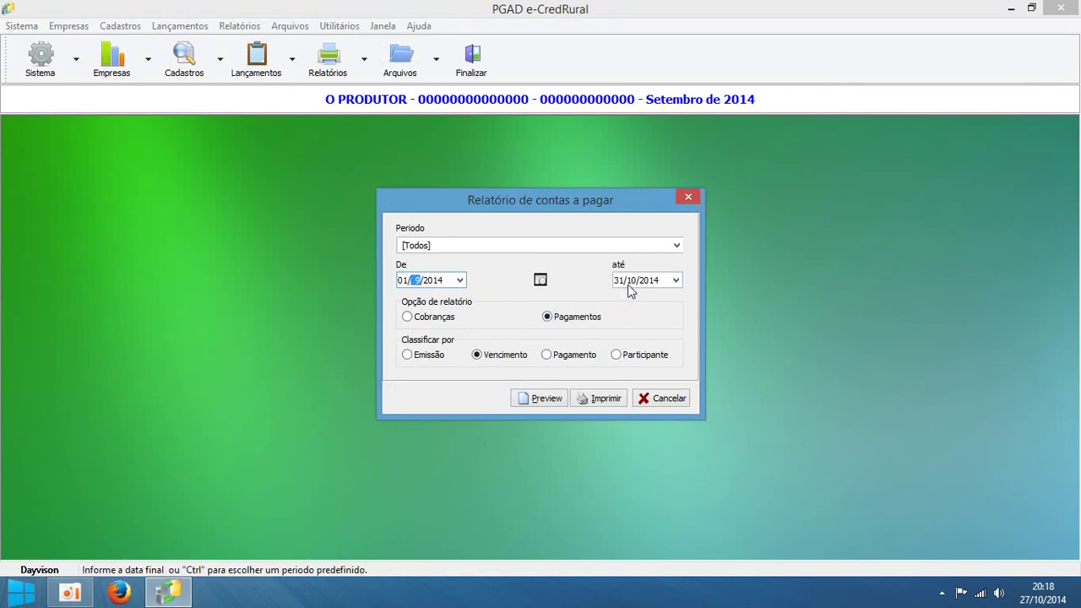
{"action": "left_click", "coordinate": [547, 400]}
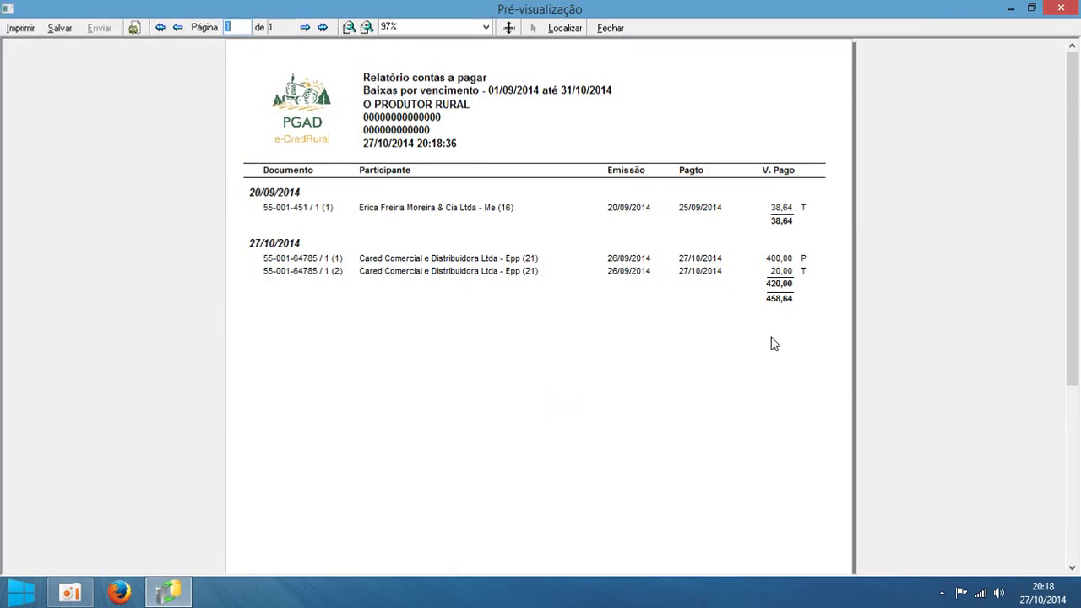
{"action": "key", "text": "Escape"}
{"action": "left_click", "coordinate": [662, 398]}
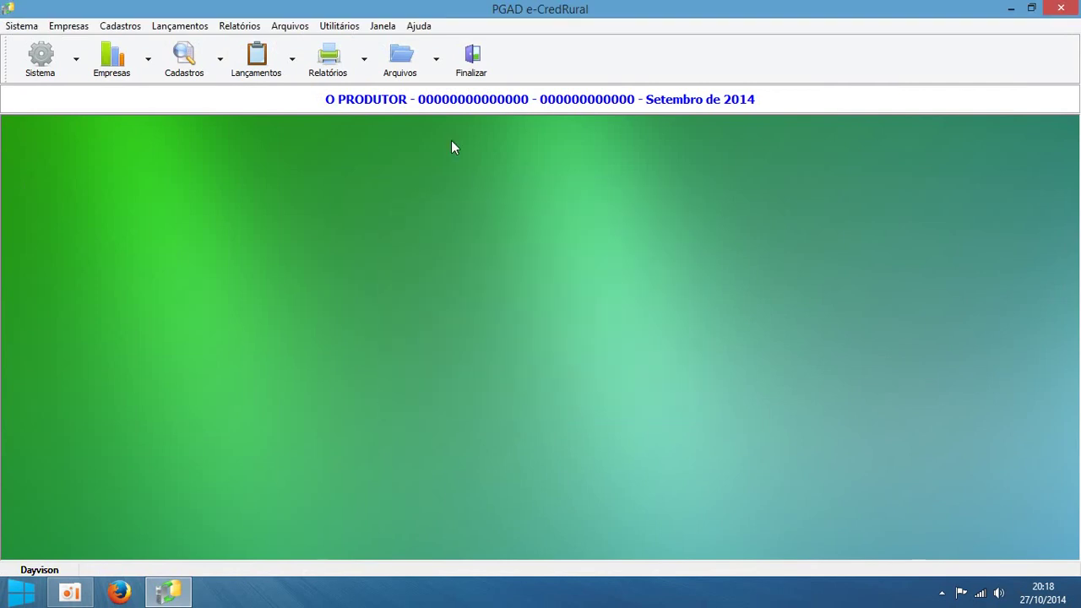
Step: Open the accounts receivable report, set the start date to 01/09/2014, and preview the charges classified by Emissão
{"action": "left_click", "coordinate": [329, 67]}
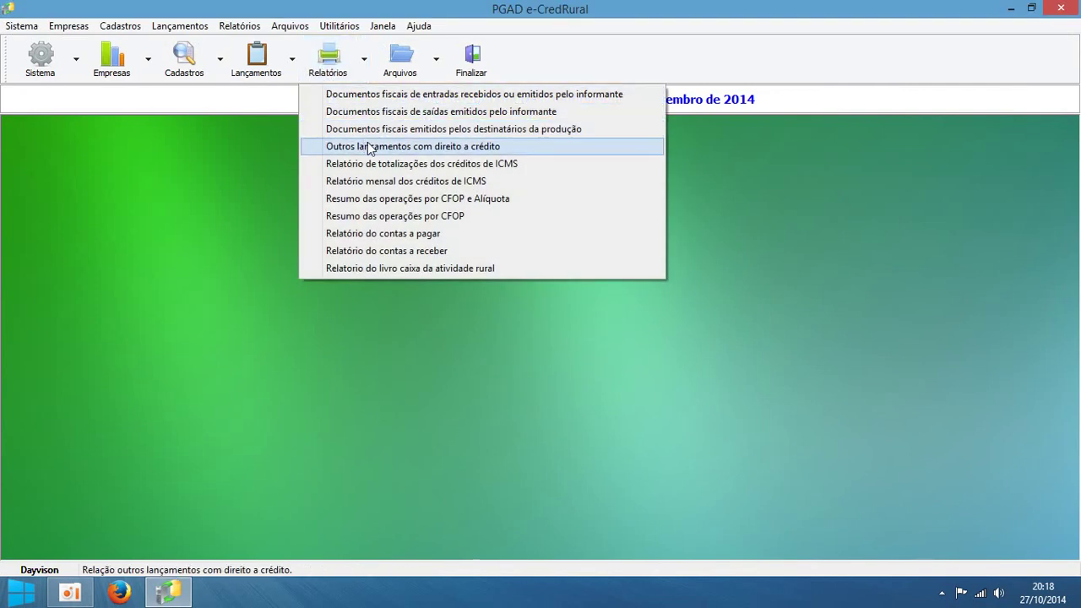
{"action": "left_click", "coordinate": [394, 251]}
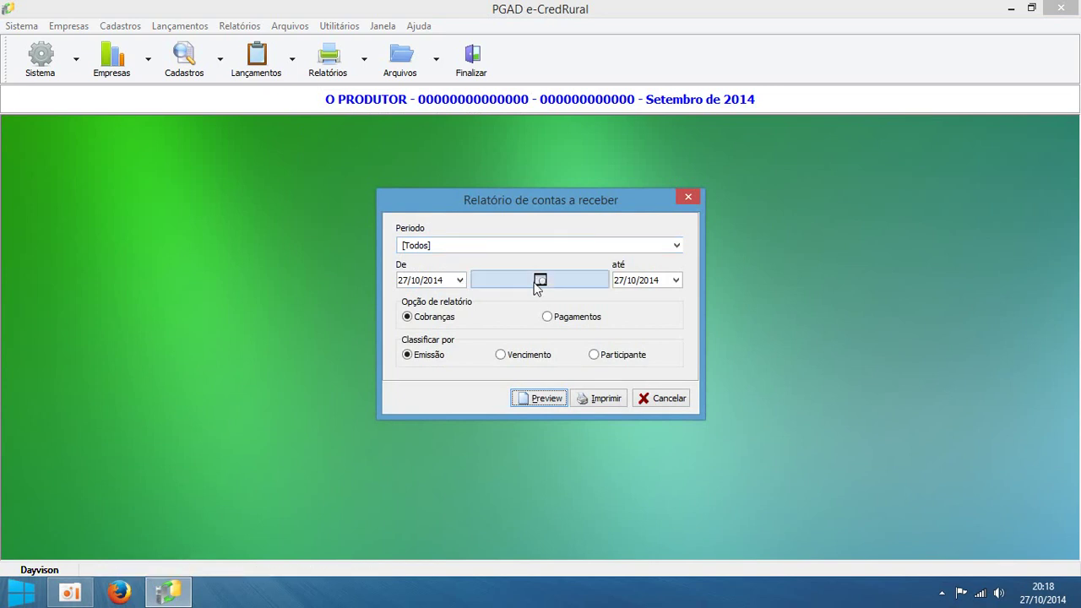
{"action": "left_click", "coordinate": [409, 280]}
{"action": "type", "text": "01"}
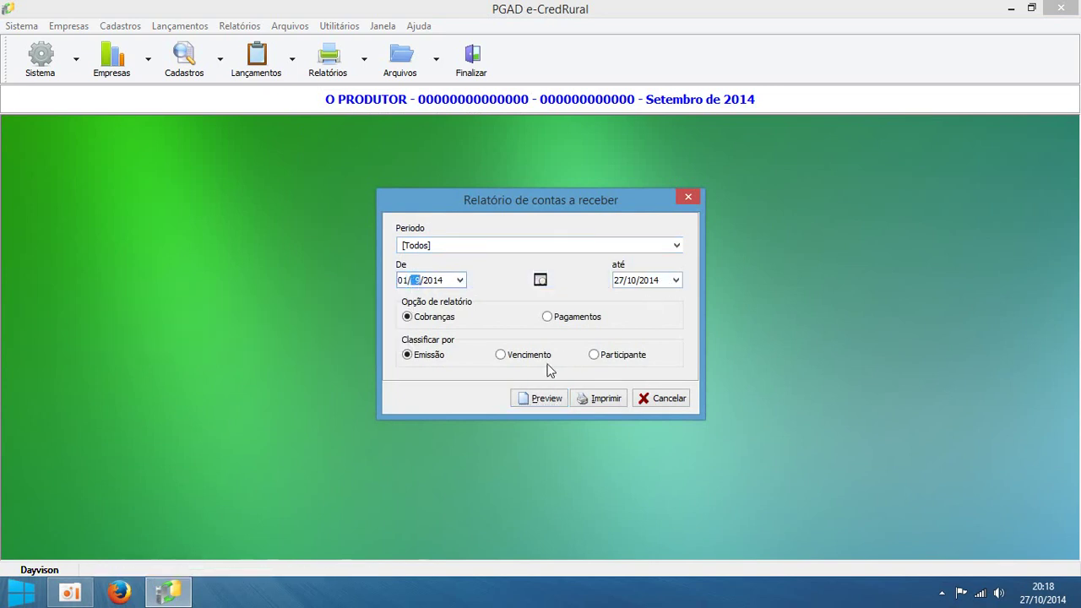
{"action": "left_click", "coordinate": [542, 399]}
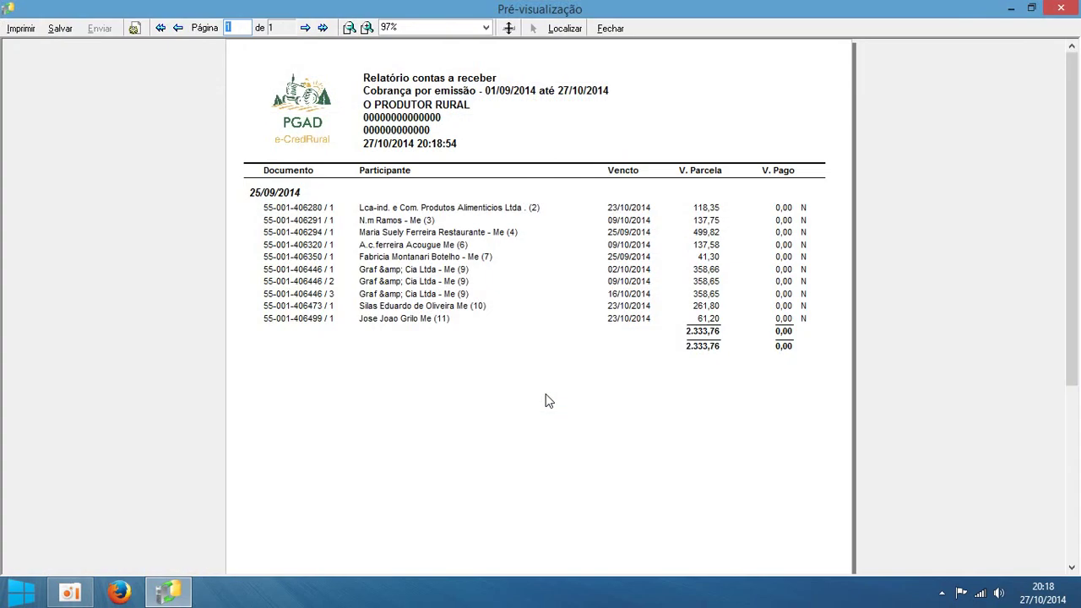
{"action": "key", "text": "Escape"}
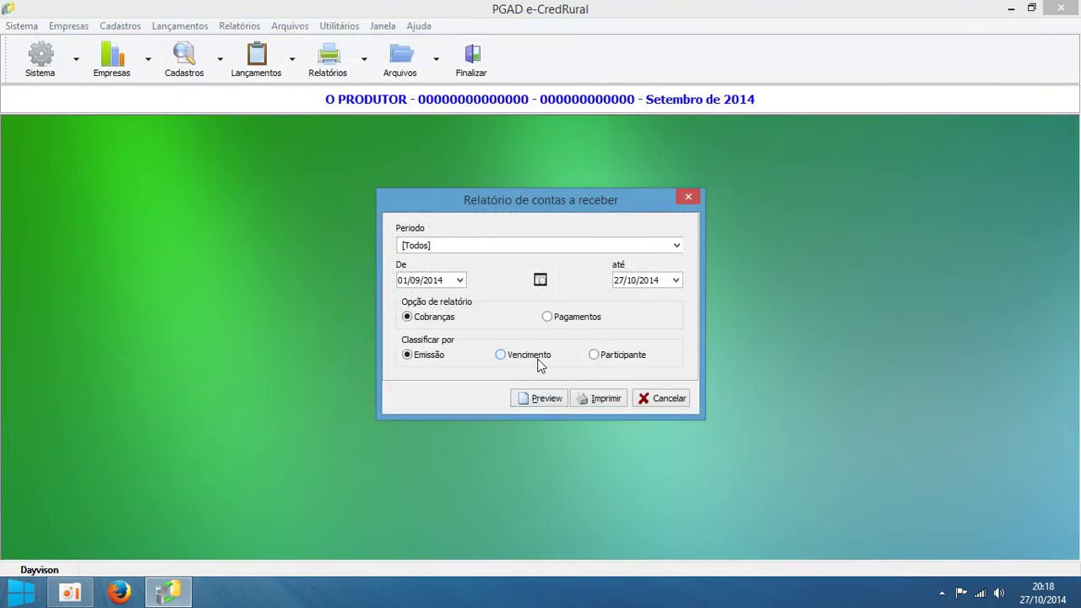
Step: Preview the receivable charges classified by Vencimento and again by Participante, closing each preview
{"action": "left_click", "coordinate": [538, 358]}
{"action": "left_click", "coordinate": [542, 398]}
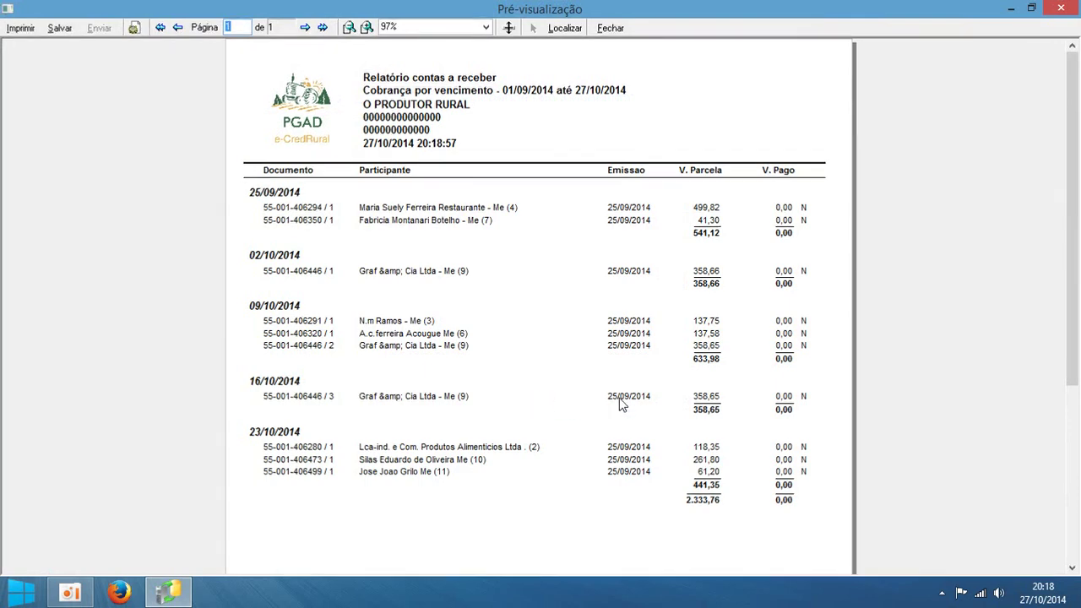
{"action": "key", "text": "Escape"}
{"action": "left_click", "coordinate": [625, 356]}
{"action": "left_click", "coordinate": [550, 401]}
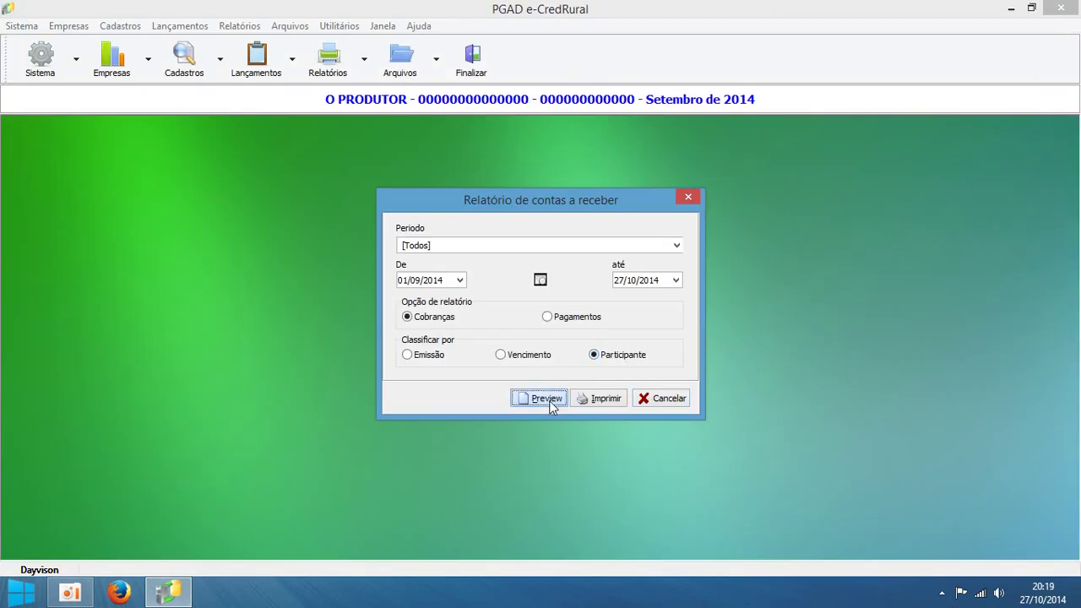
{"action": "key", "text": "Escape"}
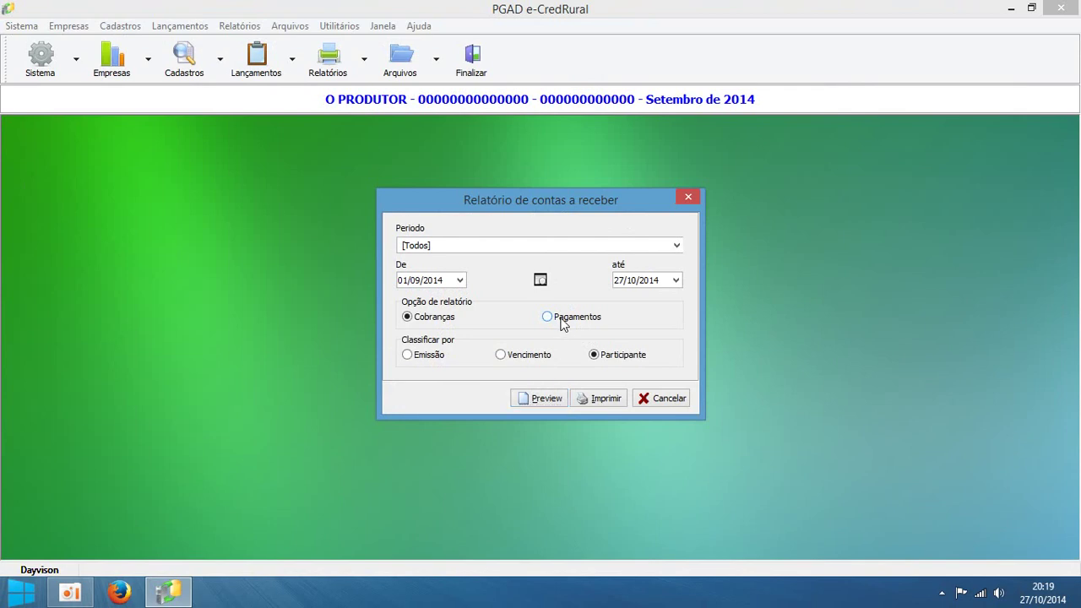
Step: Preview the receivables report for Pagamentos classified by Pagamento, and close the report
{"action": "left_click", "coordinate": [561, 319]}
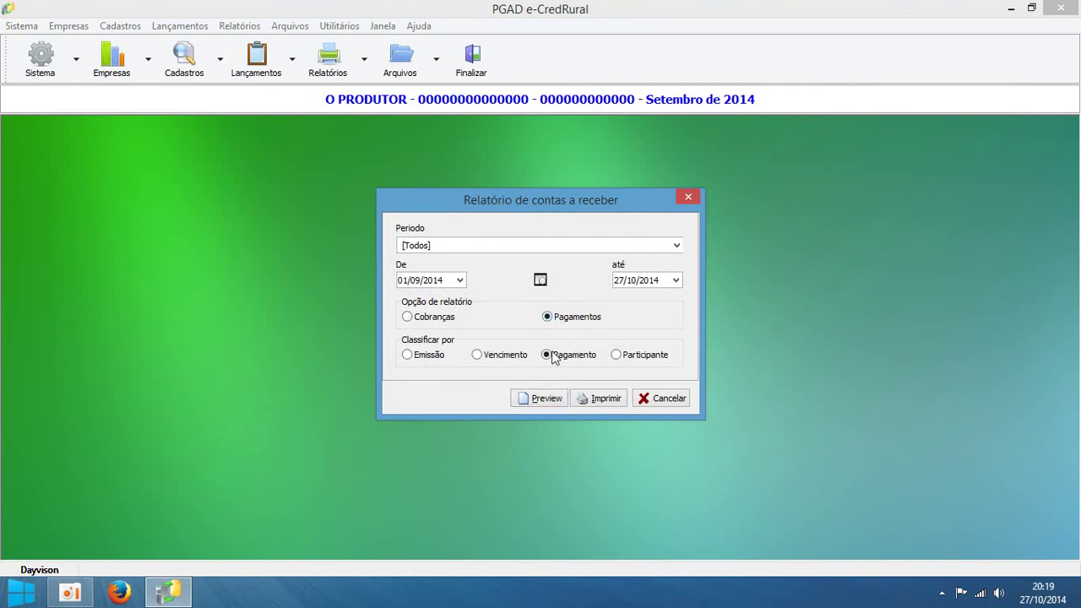
{"action": "left_click", "coordinate": [546, 397]}
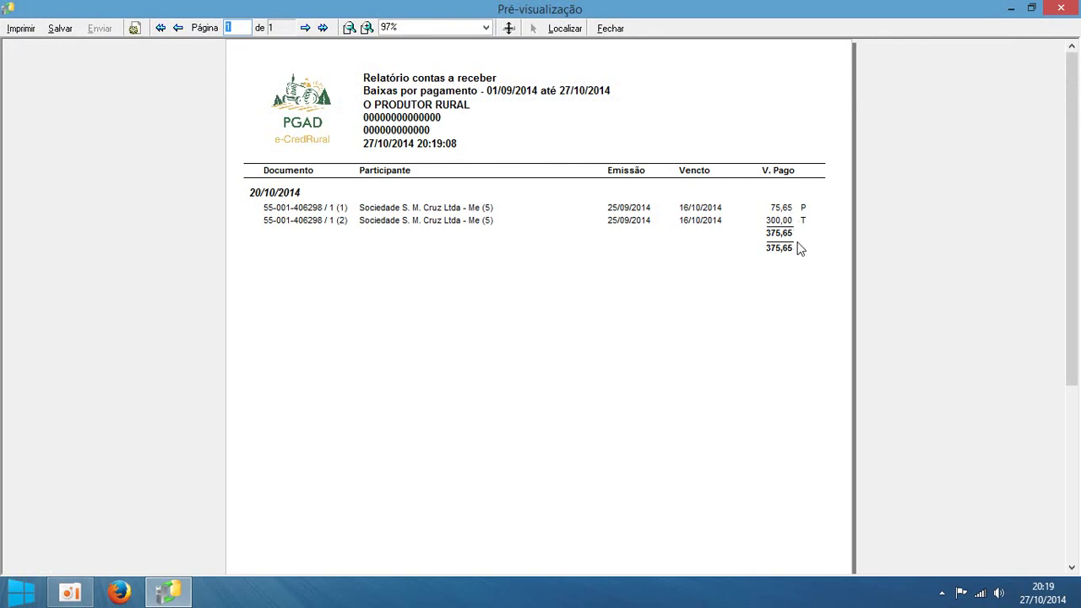
{"action": "key", "text": "Escape"}
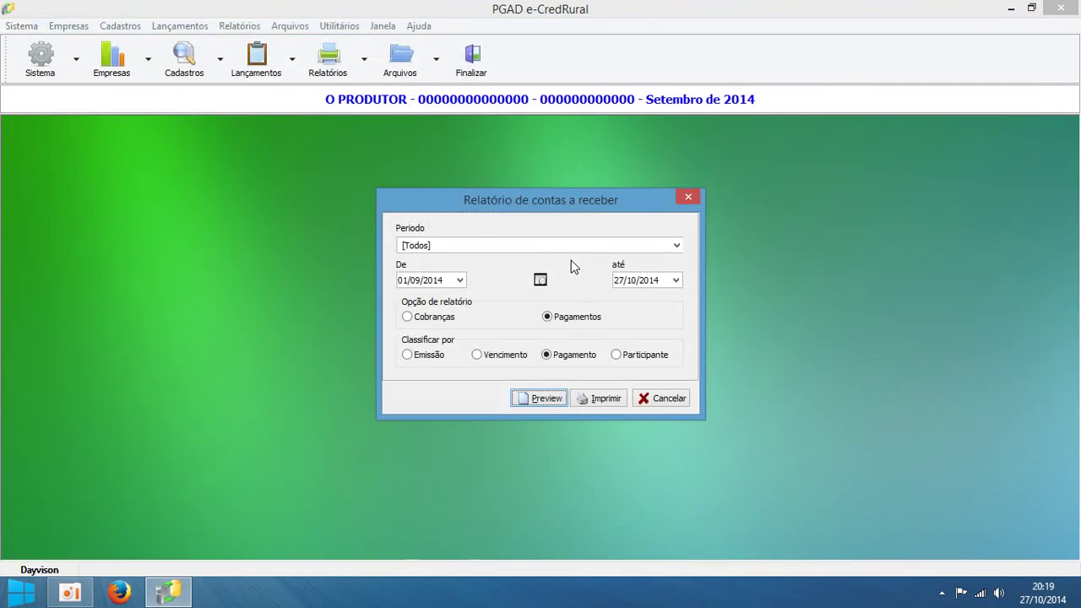
{"action": "left_click", "coordinate": [667, 399]}
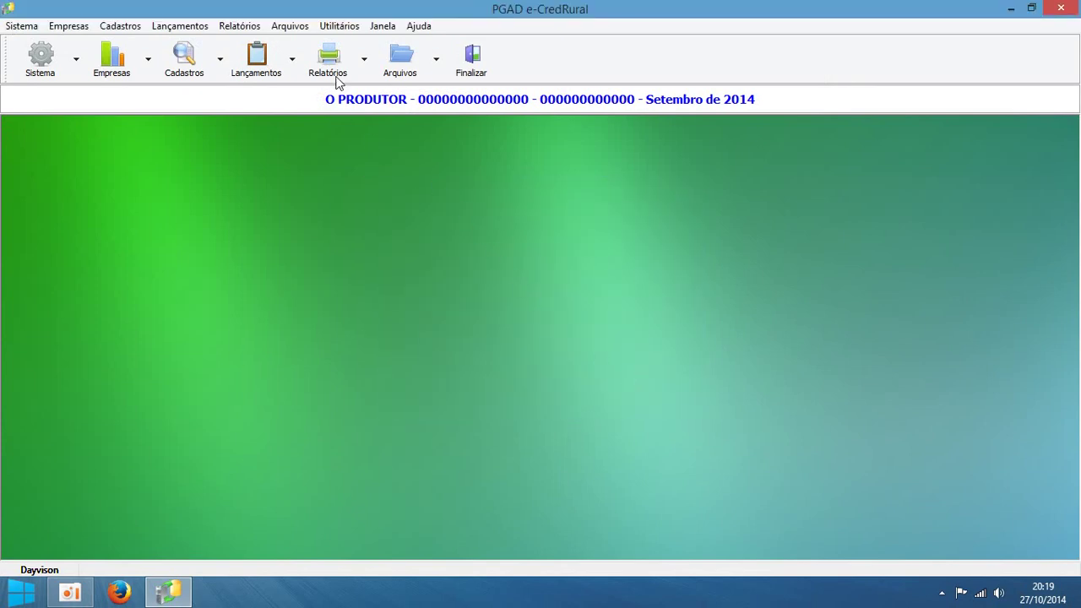
Step: Open the rural activity cash book report, preview the Consolidação option for 2014, and close the preview
{"action": "left_click", "coordinate": [336, 74]}
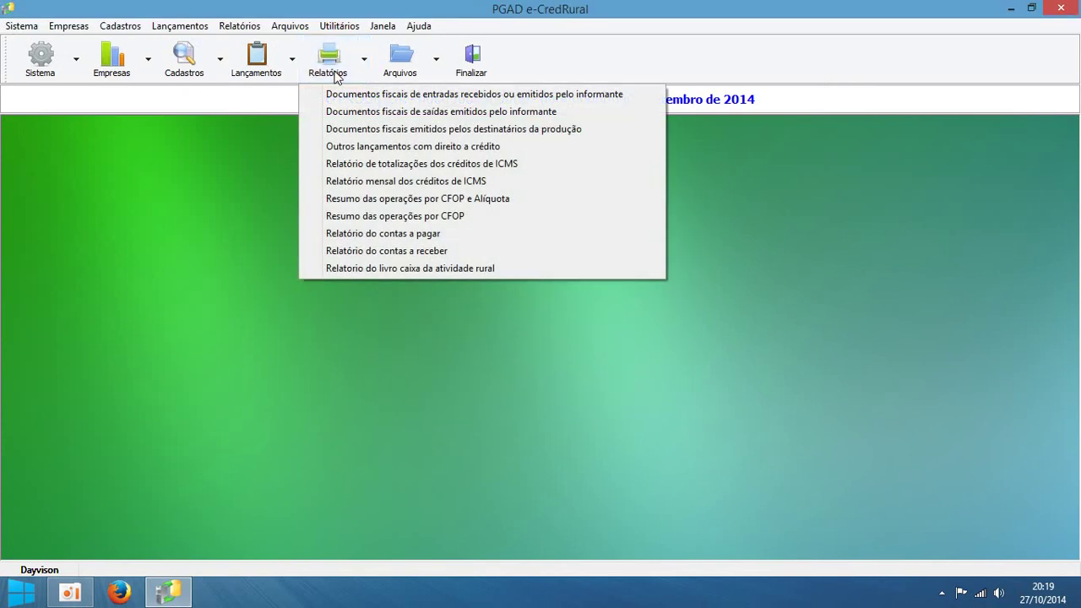
{"action": "left_click", "coordinate": [376, 269]}
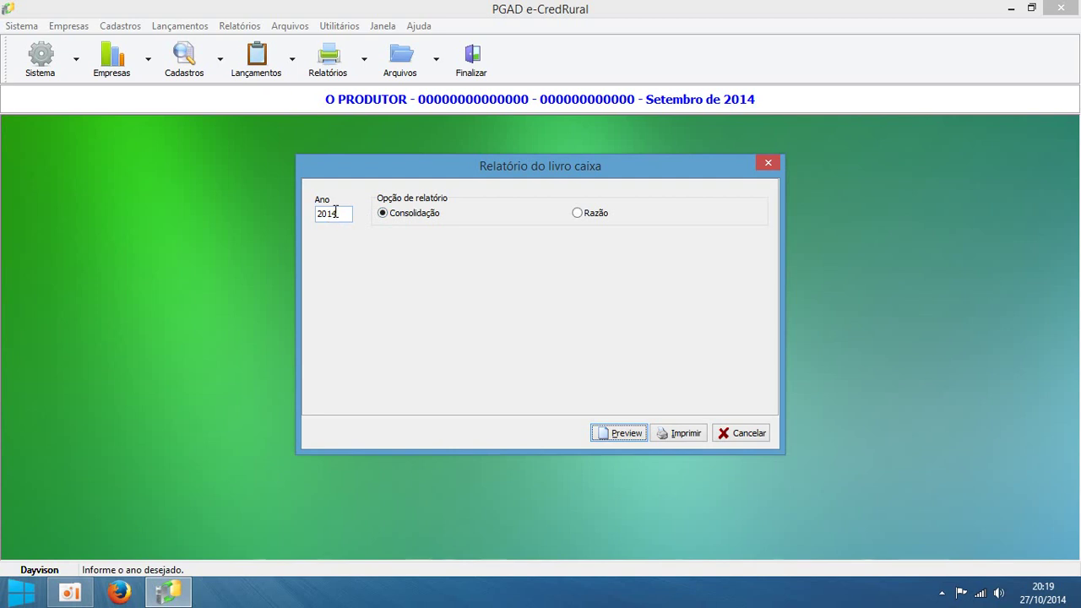
{"action": "left_click", "coordinate": [412, 222]}
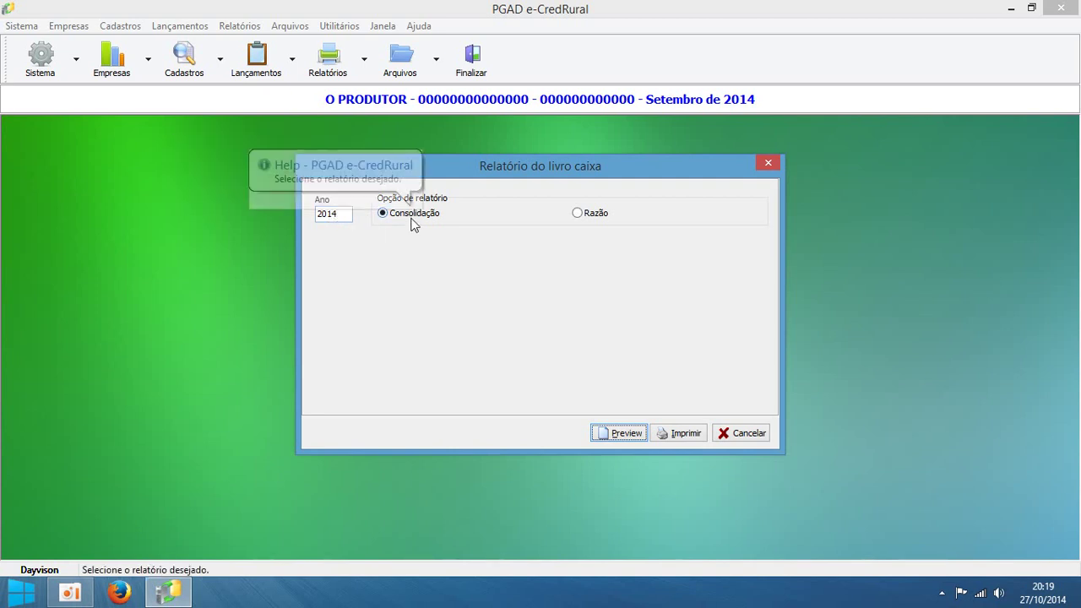
{"action": "left_click", "coordinate": [624, 435]}
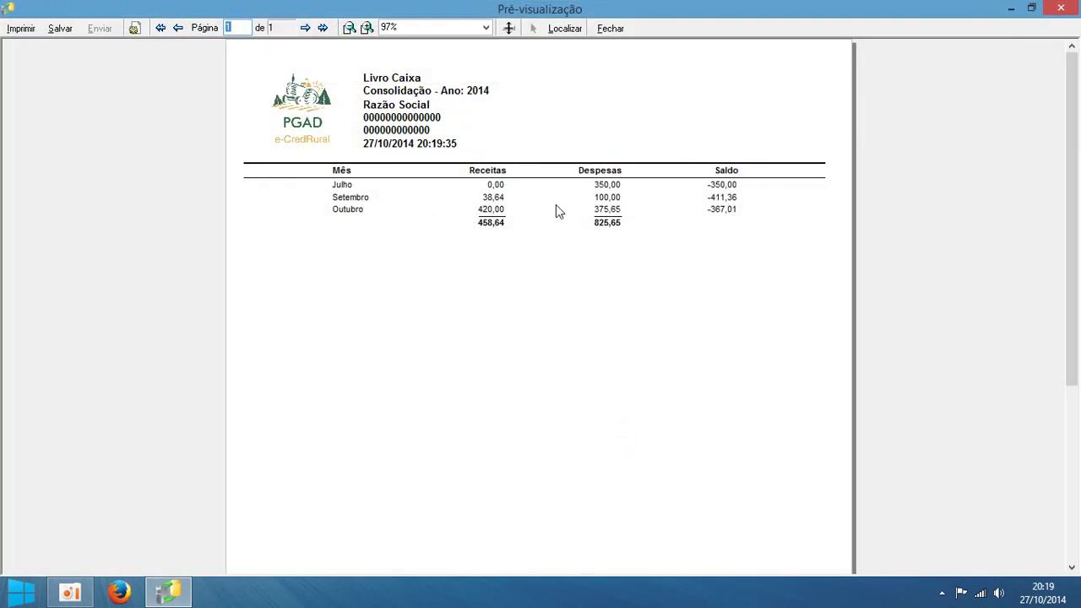
{"action": "key", "text": "Escape"}
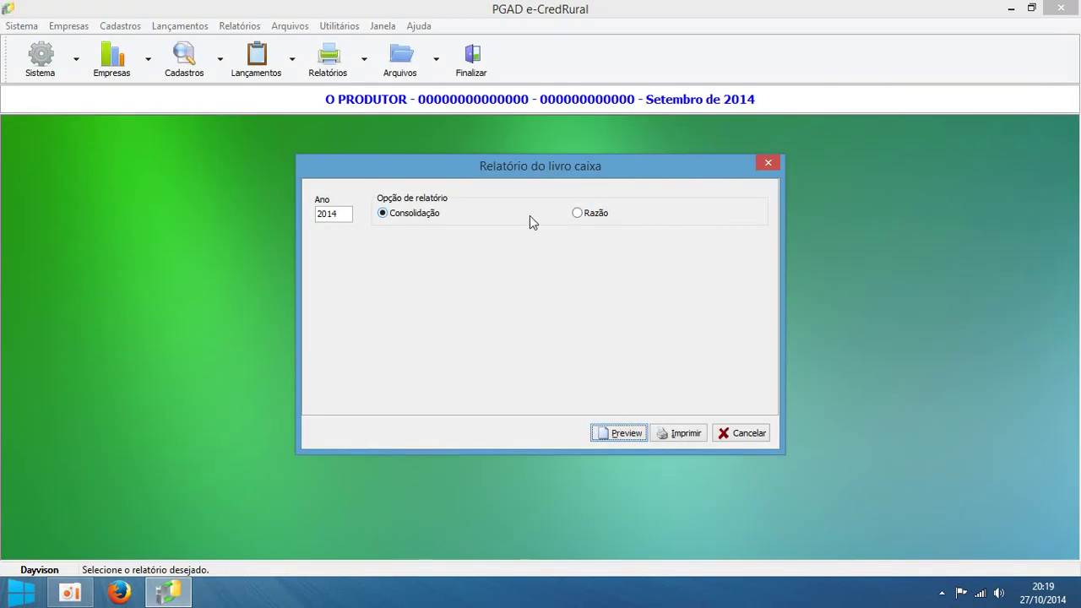
Step: Choose the Razão report option for the 2014 cash book and select all the listed accounts
{"action": "left_click", "coordinate": [580, 214]}
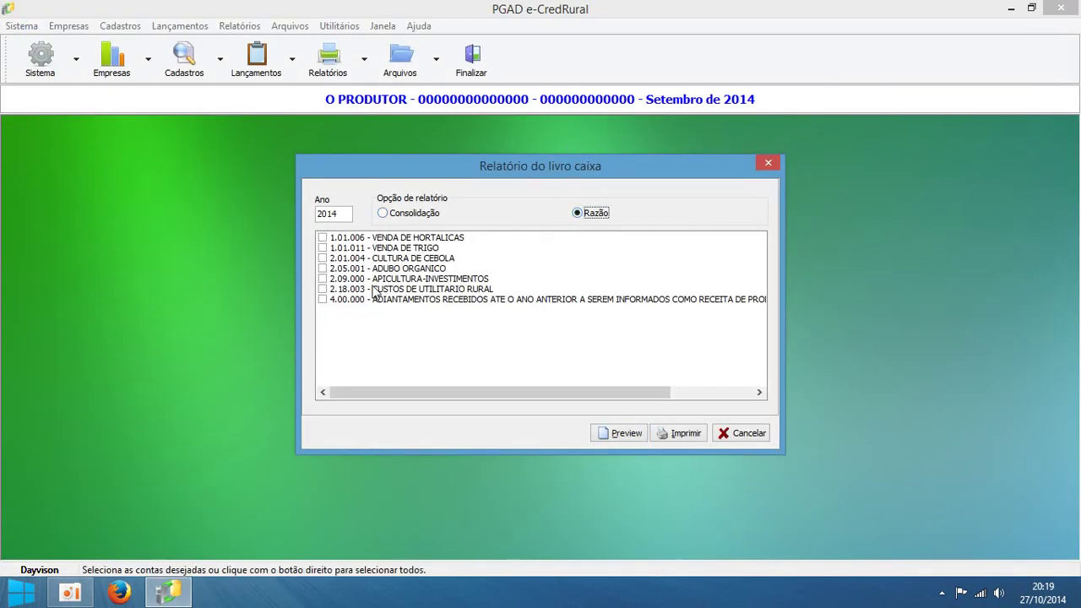
{"action": "left_click", "coordinate": [322, 238]}
{"action": "left_click", "coordinate": [322, 248]}
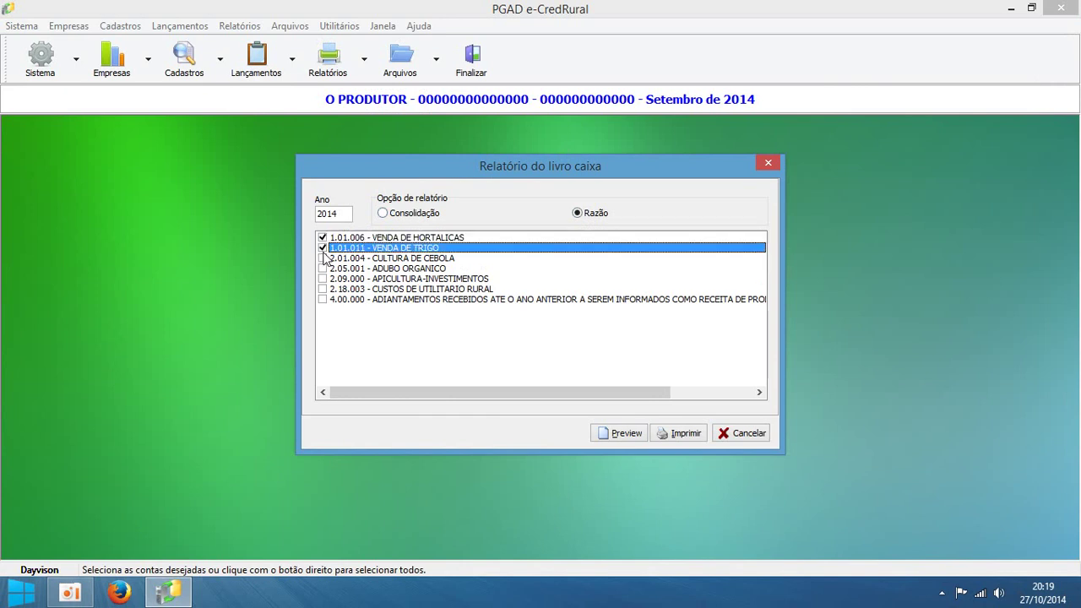
{"action": "left_click", "coordinate": [322, 259]}
{"action": "left_click", "coordinate": [321, 279]}
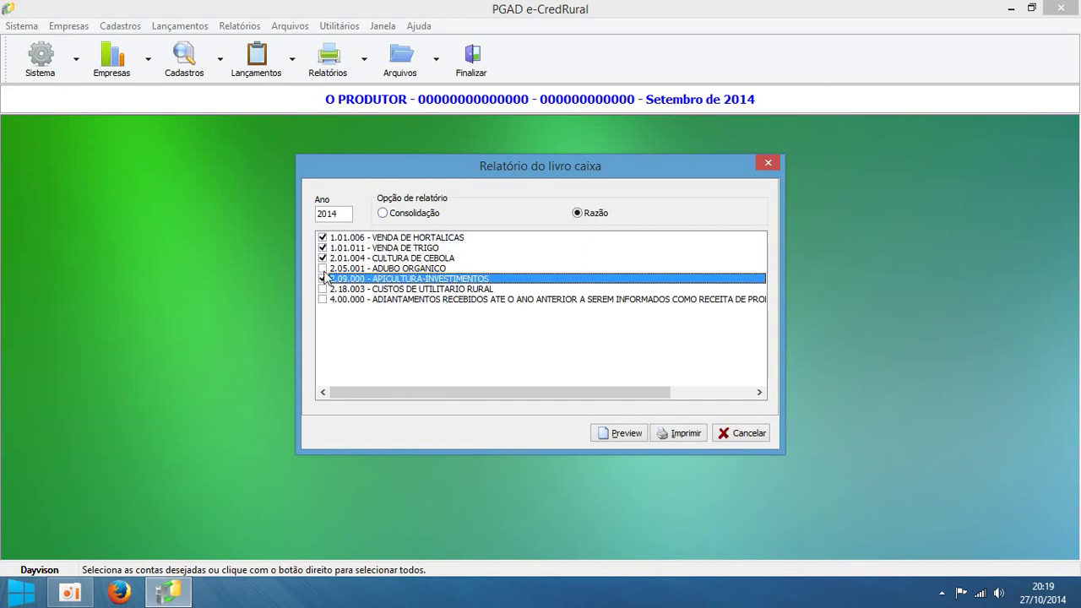
{"action": "left_click", "coordinate": [322, 268]}
{"action": "right_click", "coordinate": [376, 271]}
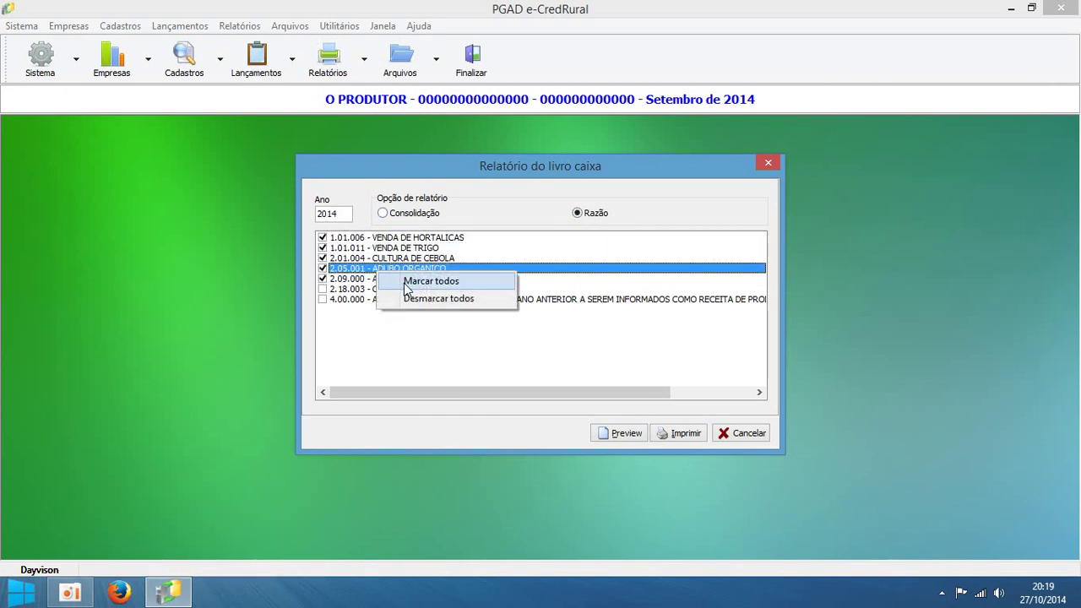
{"action": "left_click", "coordinate": [406, 283]}
{"action": "right_click", "coordinate": [456, 269]}
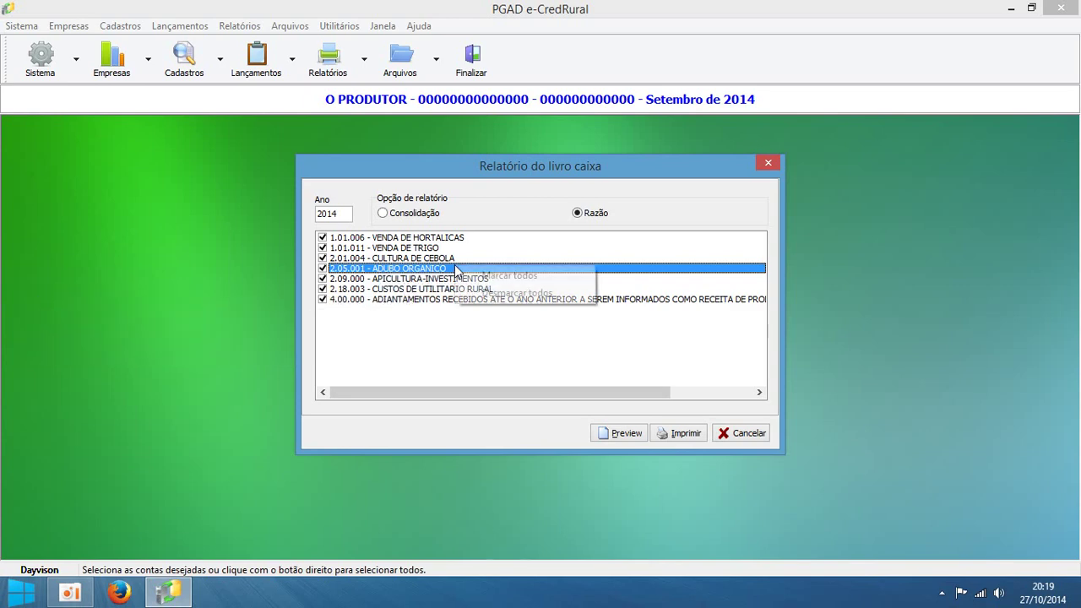
Step: Preview the Razão cash book report for the selected accounts, and close both the preview and the report dialog
{"action": "left_click", "coordinate": [615, 433]}
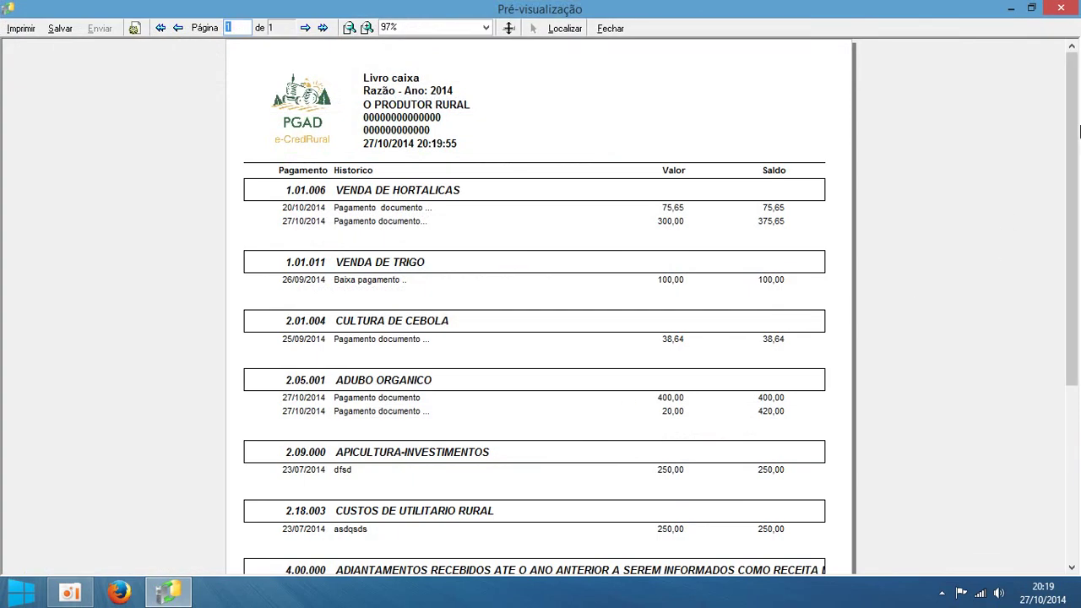
{"action": "left_click_drag", "start_coordinate": [1076, 135], "coordinate": [1053, 125]}
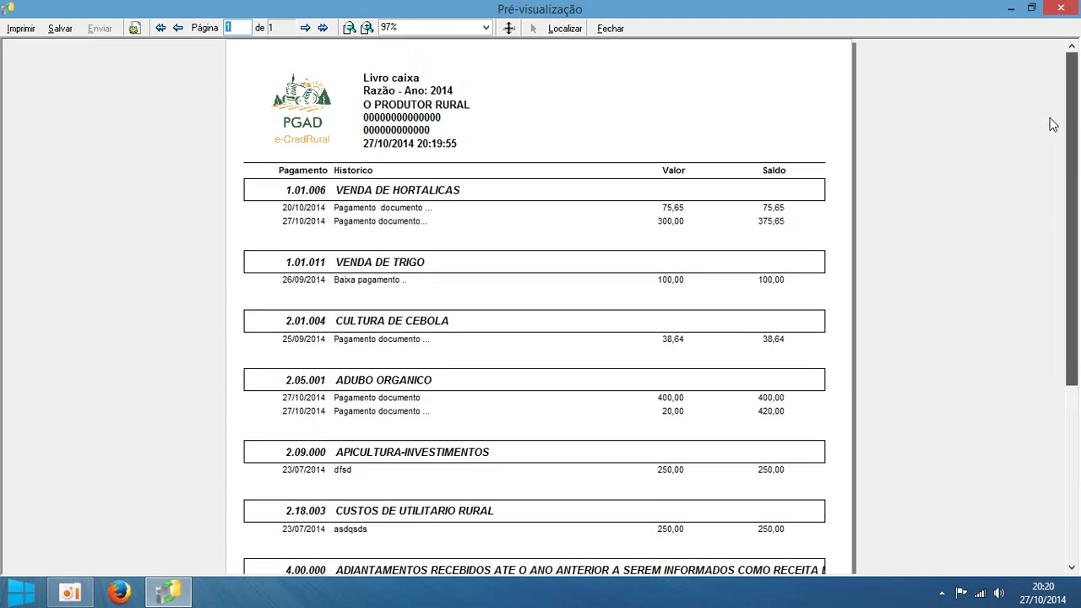
{"action": "left_click", "coordinate": [610, 29]}
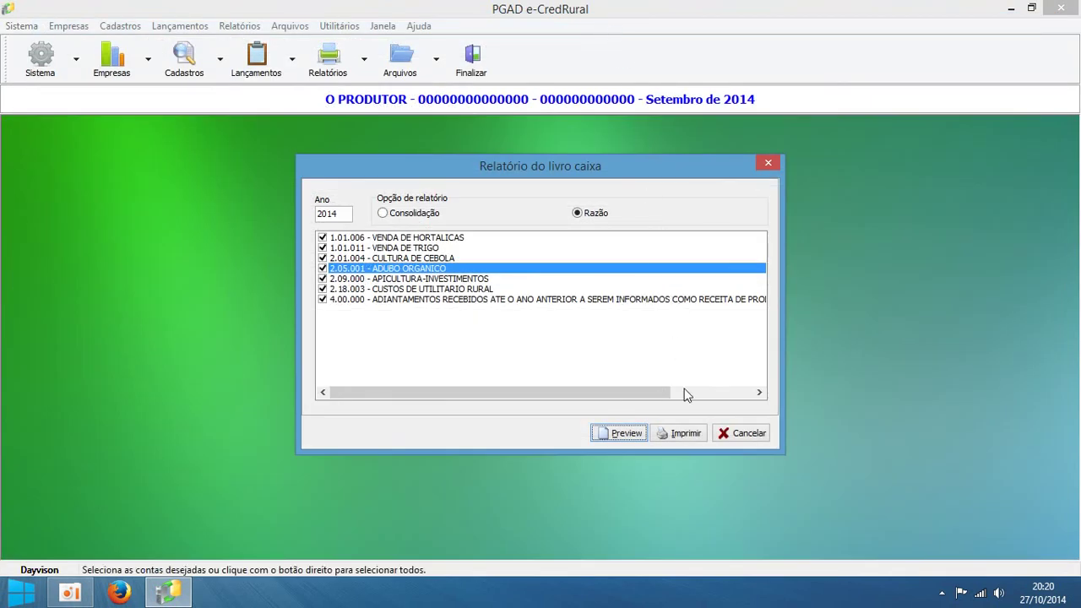
{"action": "left_click", "coordinate": [733, 432]}
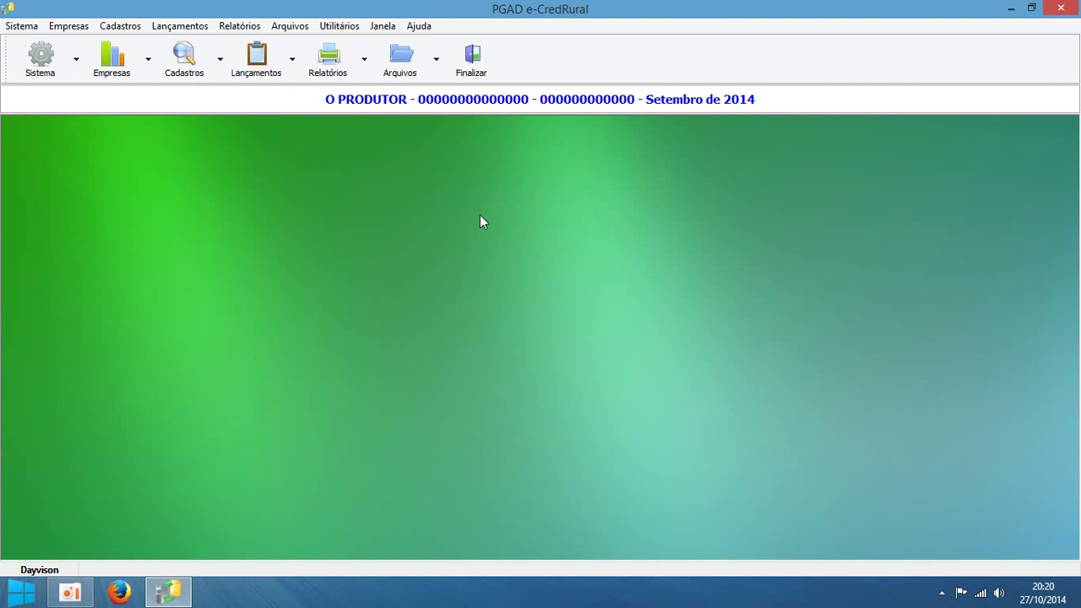
Step: Exit the application and confirm leaving it
{"action": "left_click", "coordinate": [352, 74]}
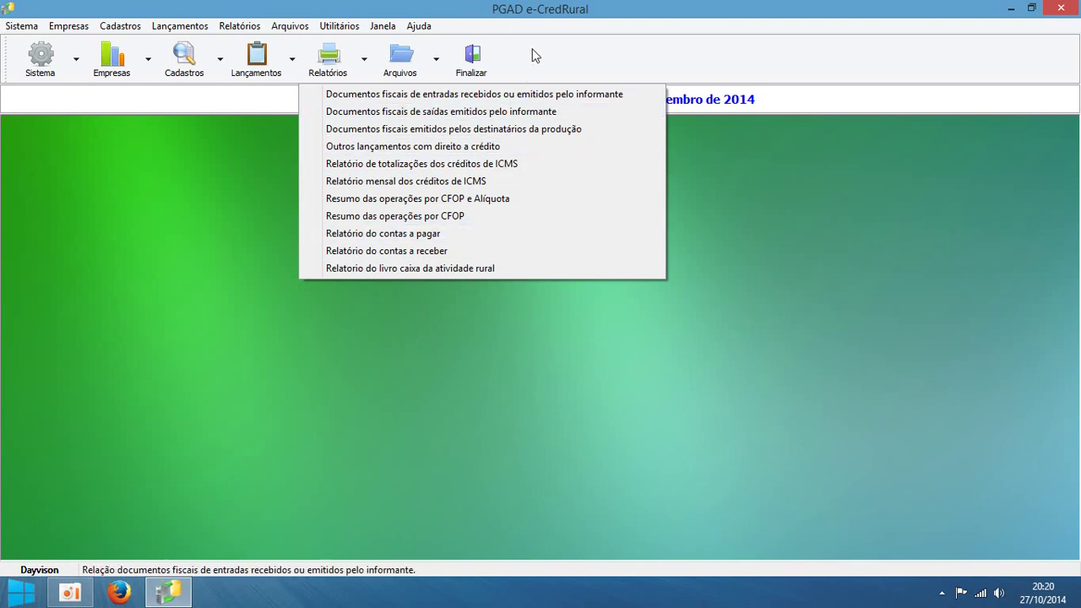
{"action": "left_click", "coordinate": [487, 63]}
{"action": "left_click", "coordinate": [589, 318]}
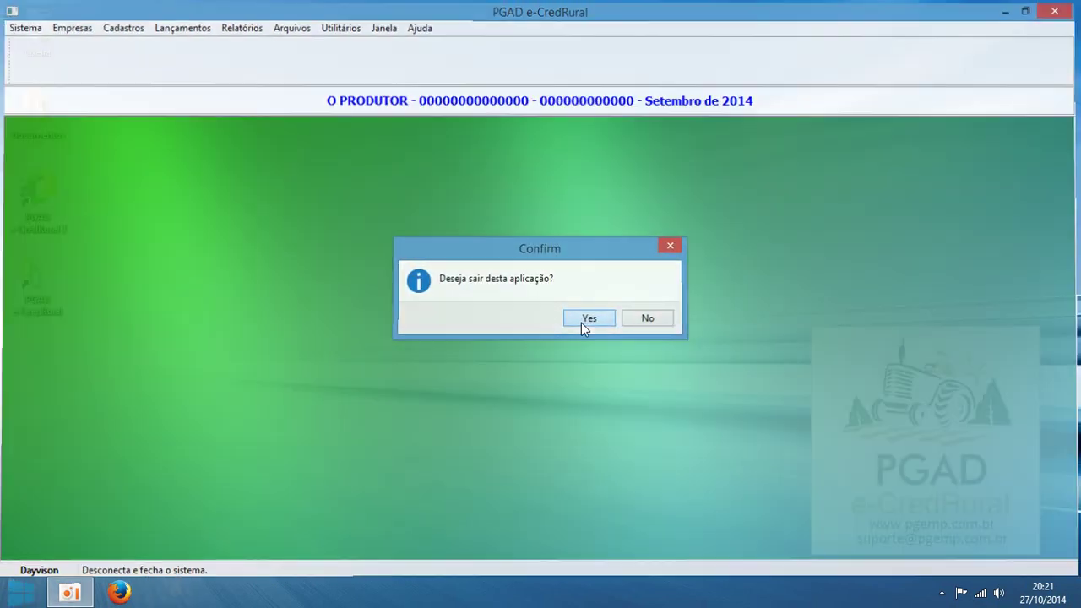